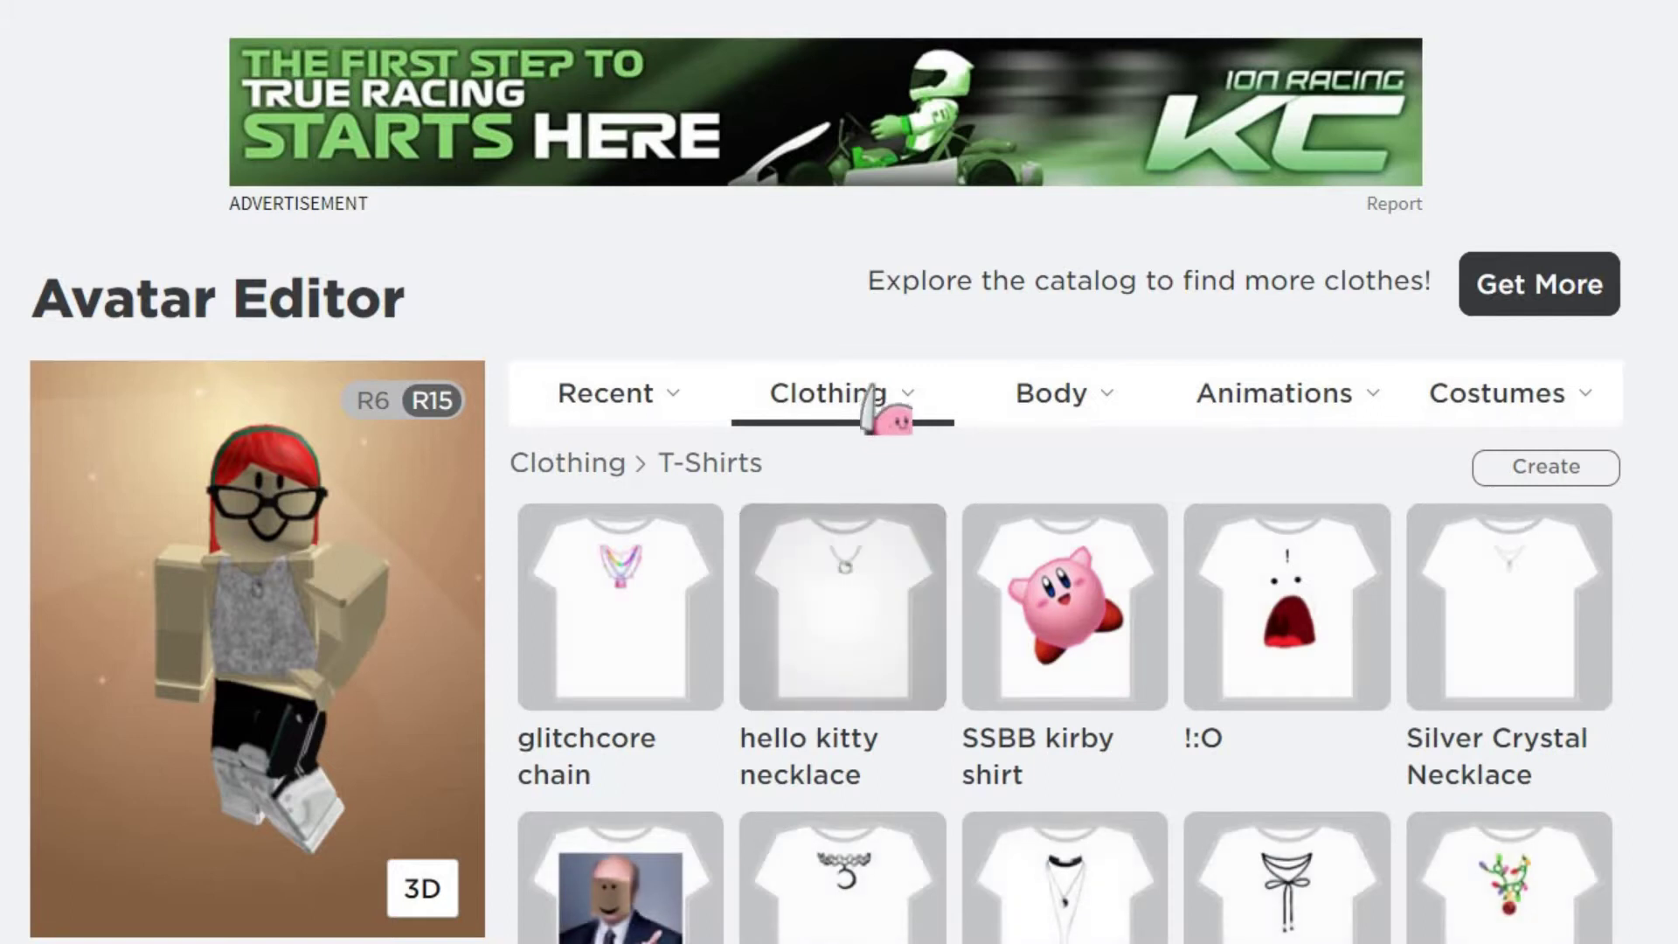
Equip the Bandleader Guinea Pig from the avatar's shoulder accessories
{"action": "left_click", "coordinate": [870, 395]}
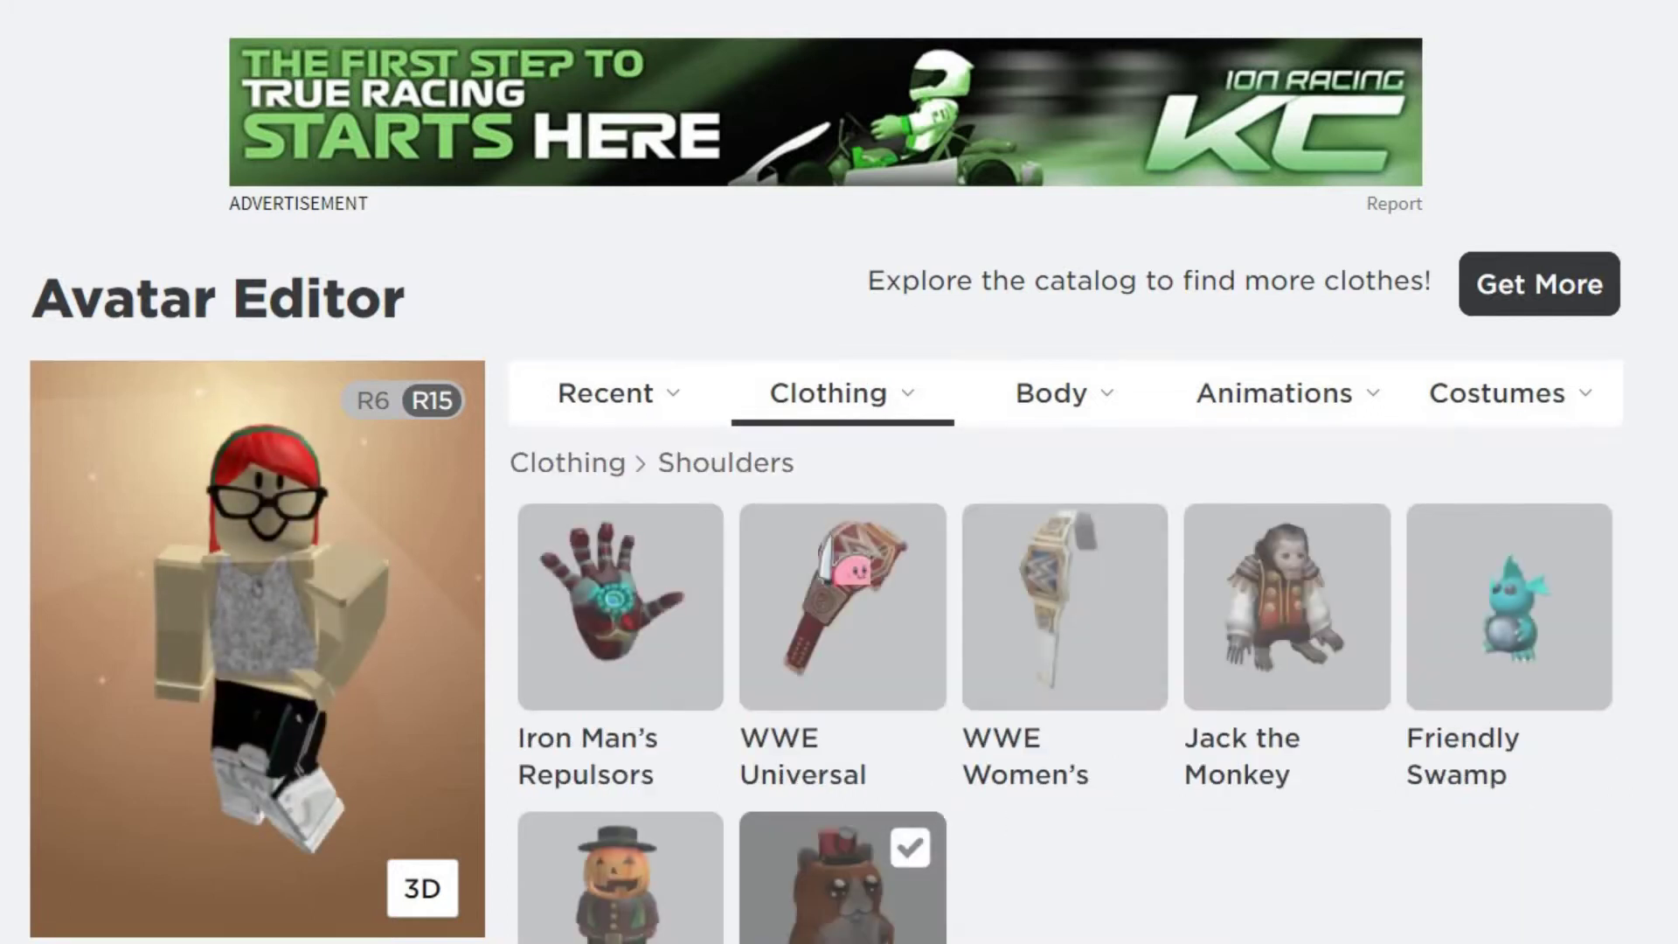
{"action": "scroll", "coordinate": [909, 630], "scroll_direction": "down", "scroll_amount": 3}
{"action": "left_click", "coordinate": [850, 505]}
{"action": "left_click", "coordinate": [852, 509]}
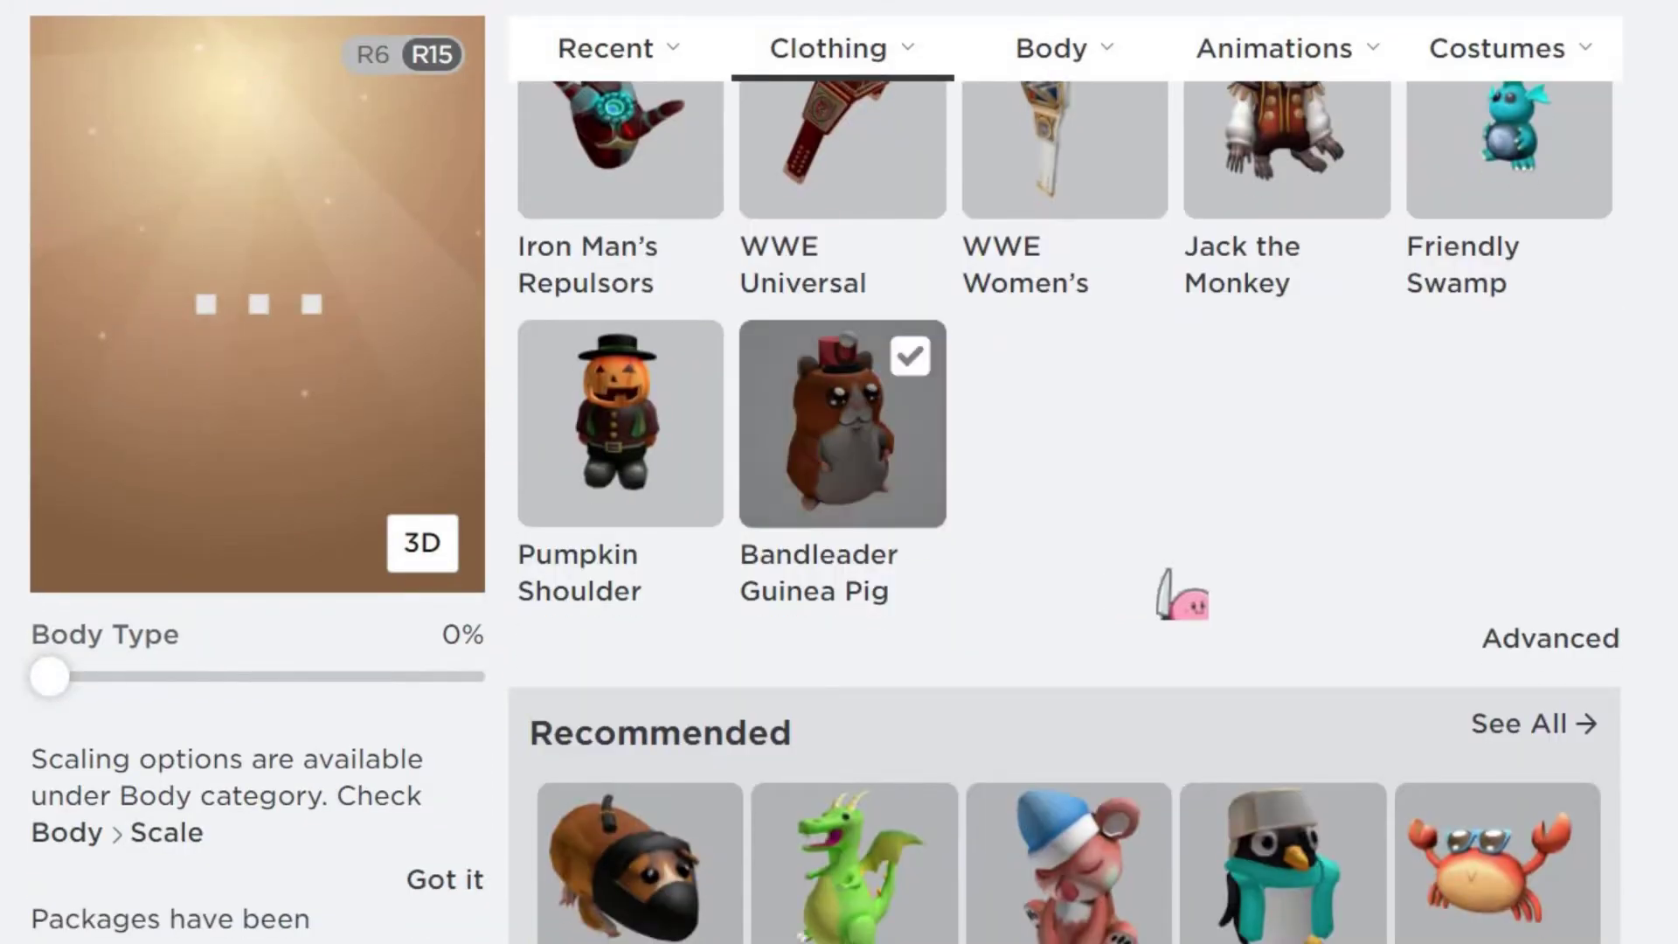
{"action": "scroll", "coordinate": [1164, 594], "scroll_direction": "up", "scroll_amount": 4}
Add a second hair to the avatar by entering asset ID 16630147 in the advanced accessory list and saving the override
{"action": "left_click", "coordinate": [869, 408]}
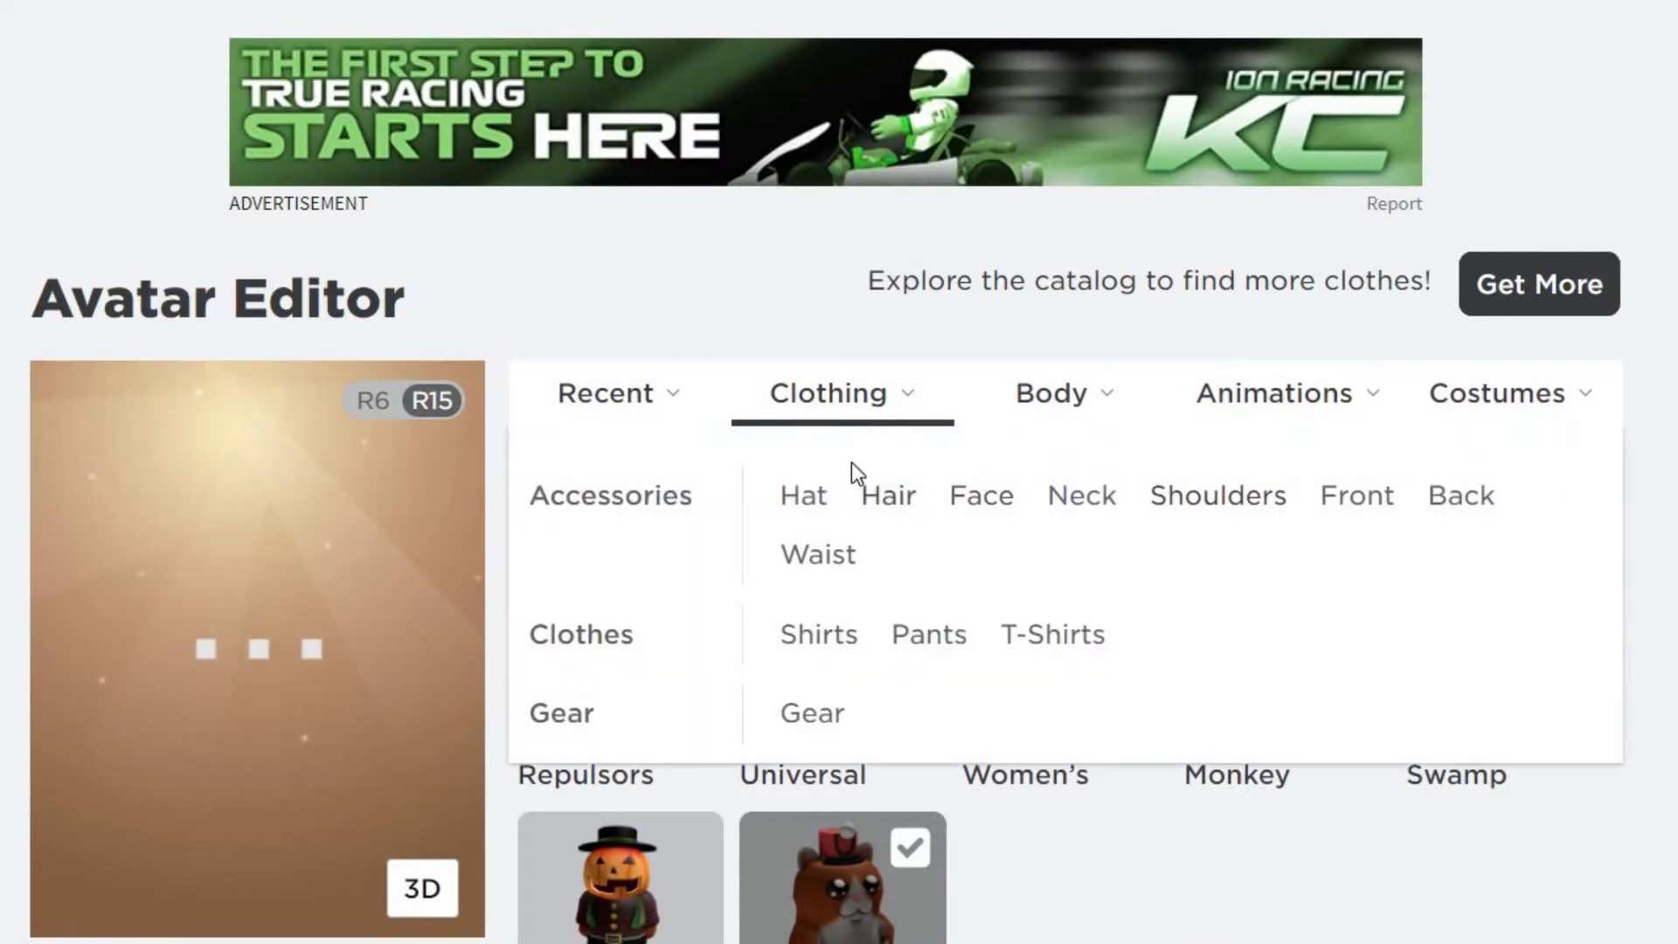
{"action": "left_click", "coordinate": [889, 495]}
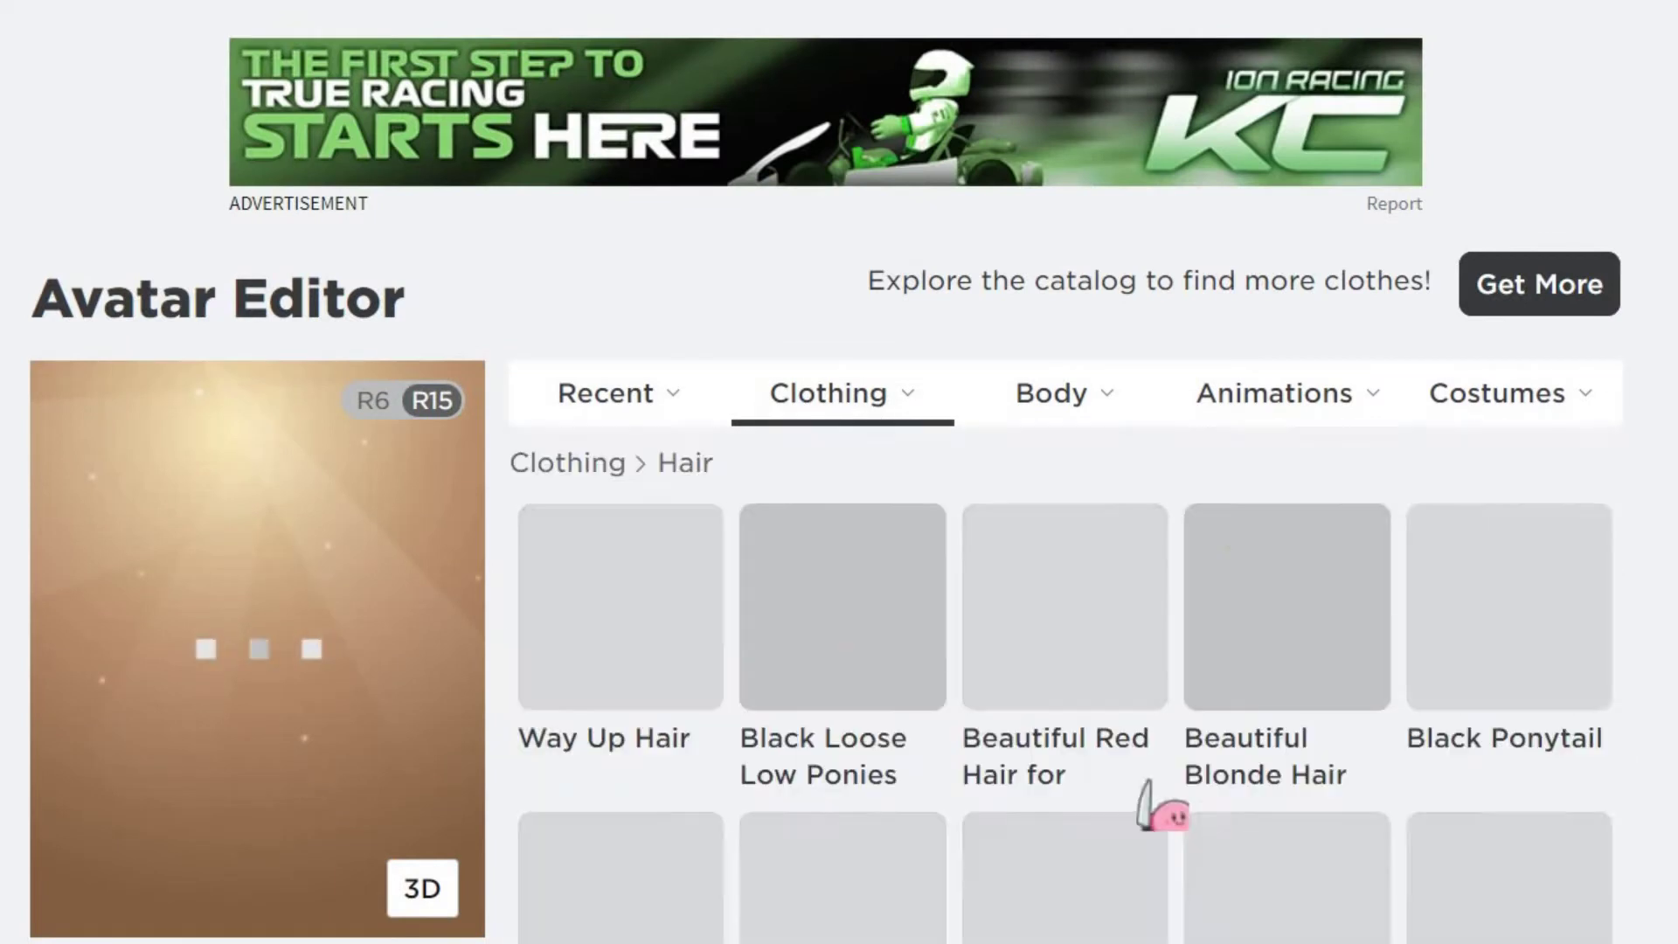
{"action": "scroll", "coordinate": [1182, 722], "scroll_direction": "down", "scroll_amount": 15}
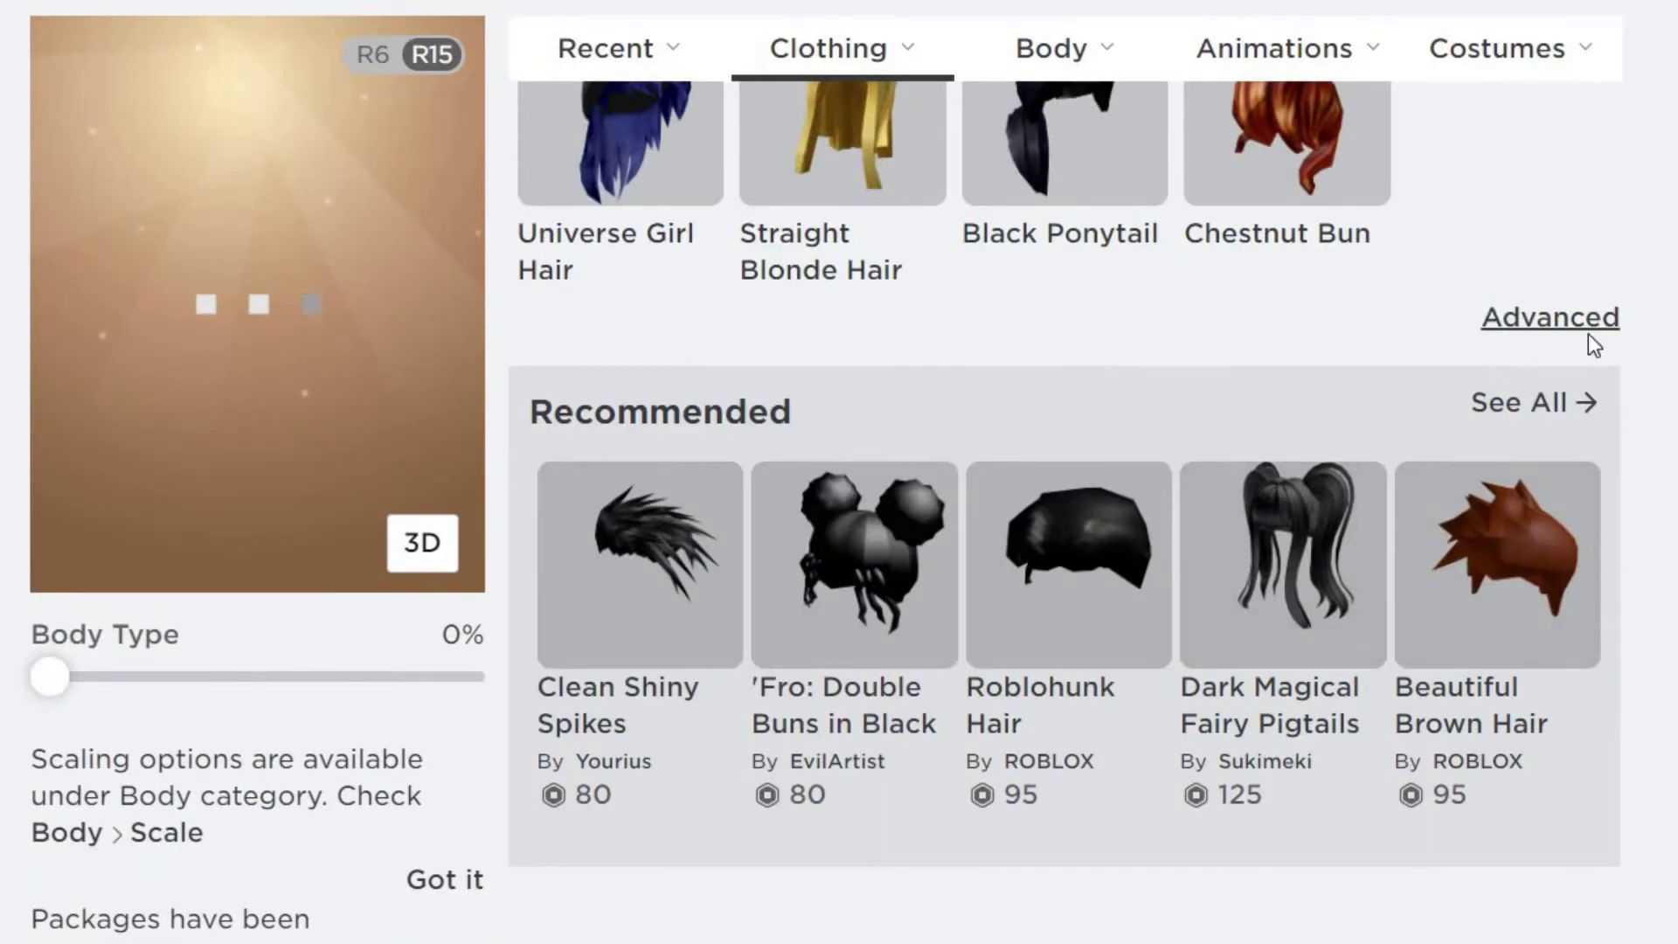
{"action": "left_click", "coordinate": [1587, 332]}
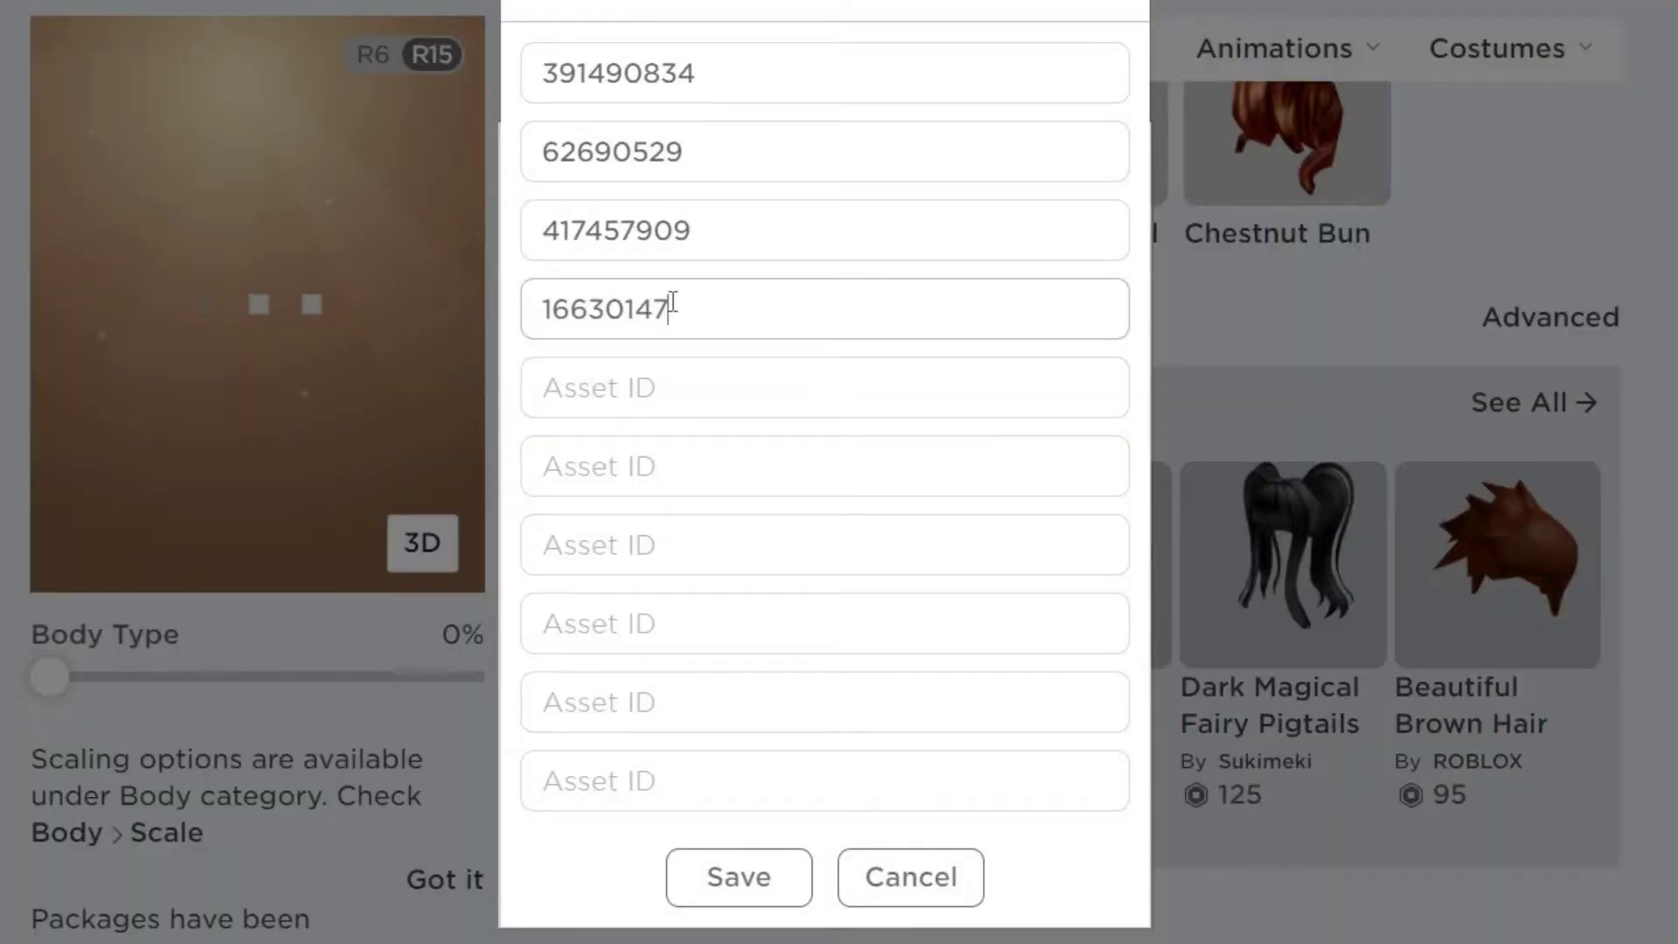
{"action": "left_click", "coordinate": [761, 884]}
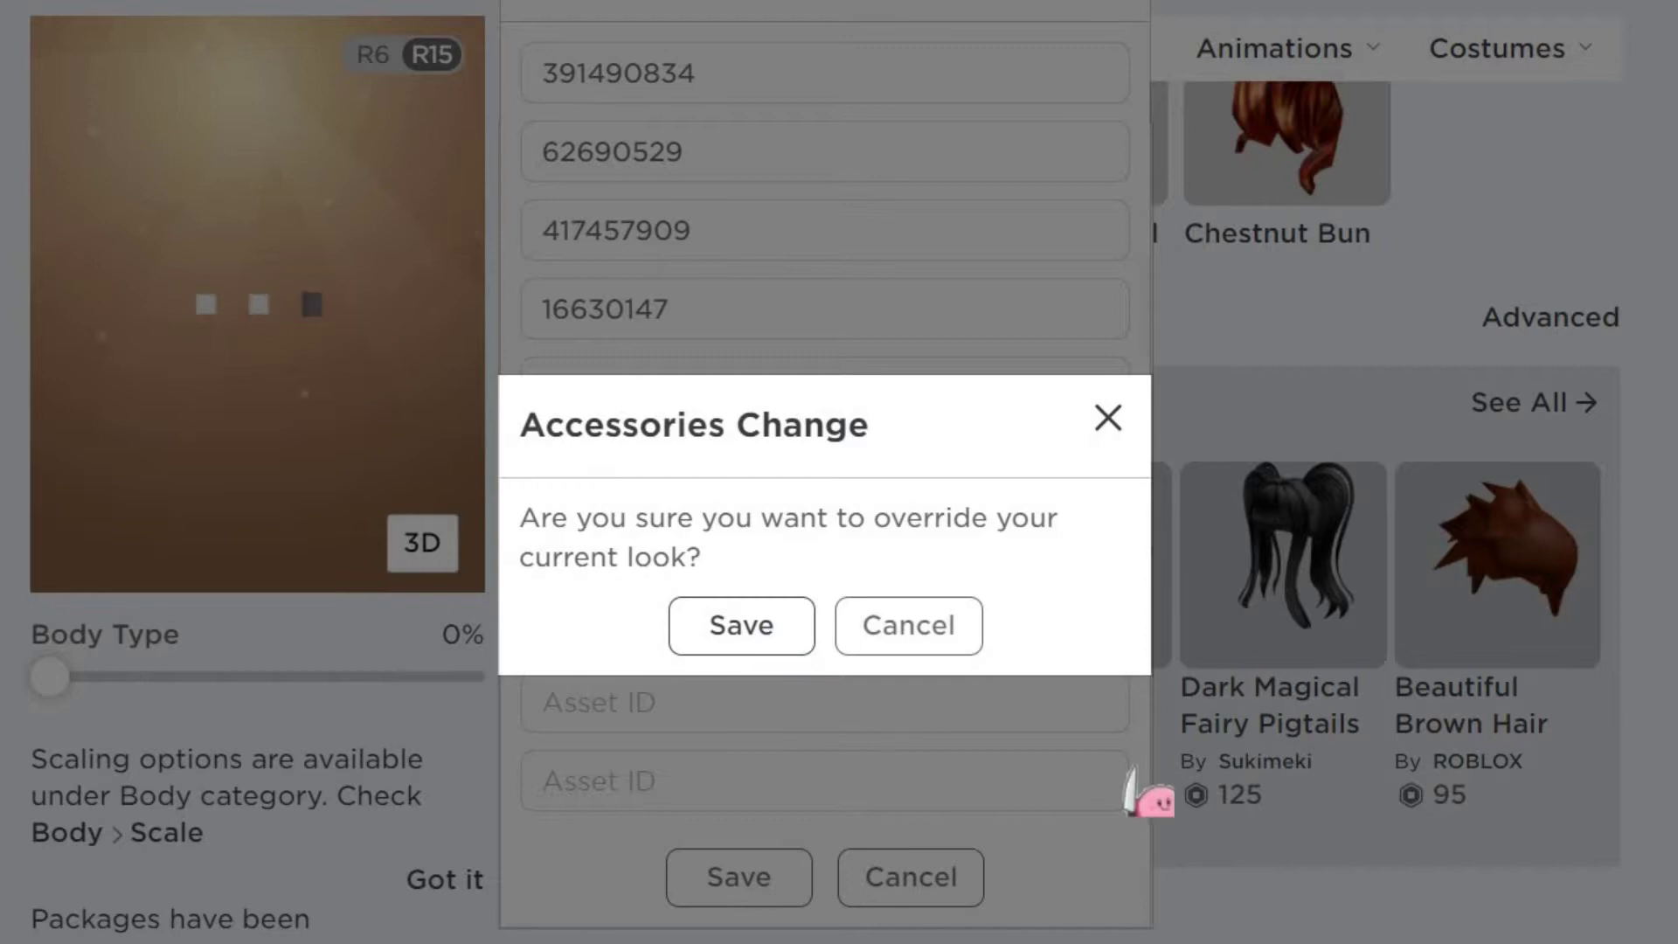
{"action": "scroll", "coordinate": [1202, 643], "scroll_direction": "up", "scroll_amount": 10}
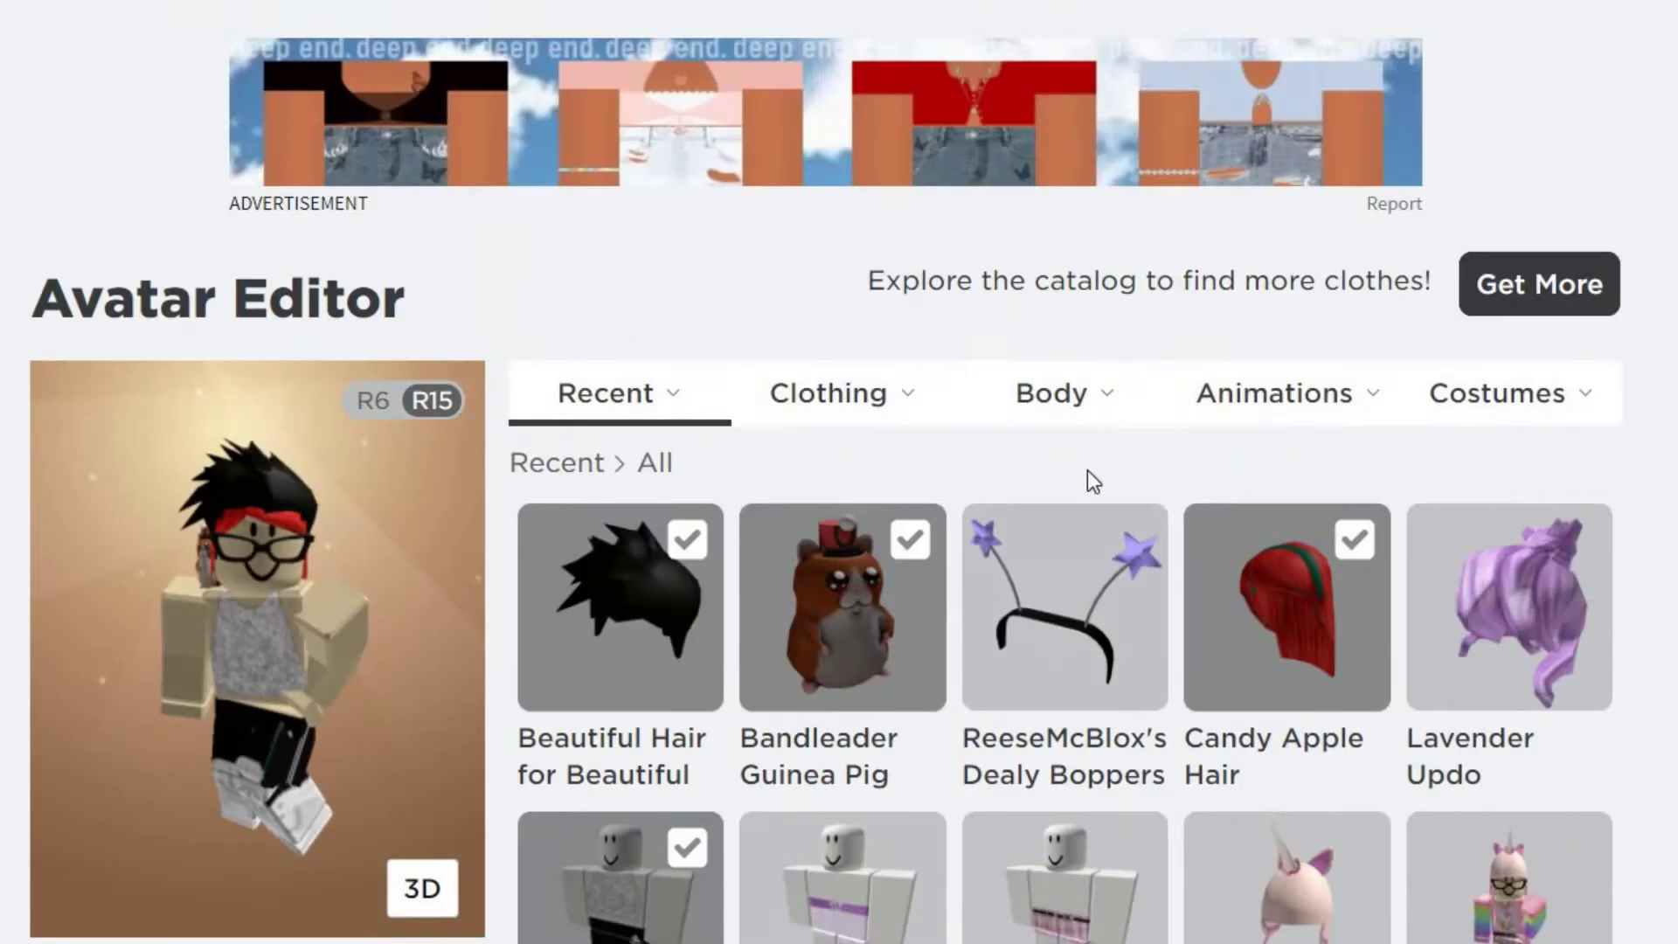
Give the avatar the Uh Oh face and open its skin tone options
{"action": "mouse_move", "coordinate": [1085, 404]}
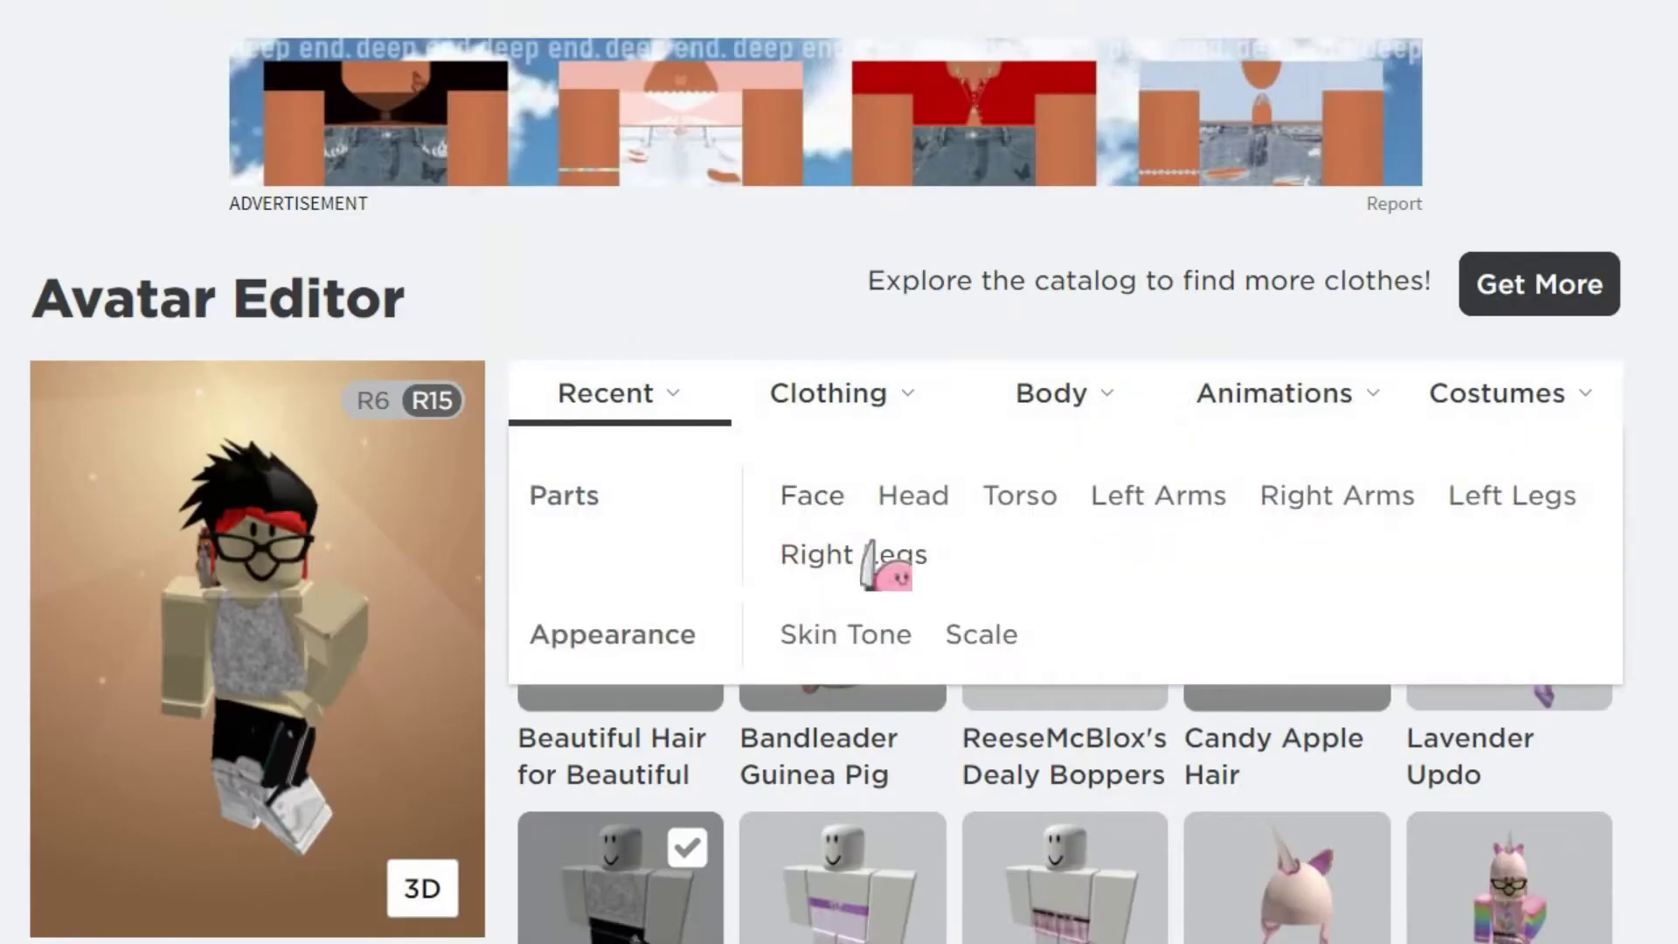
{"action": "left_click", "coordinate": [811, 496]}
{"action": "scroll", "coordinate": [1030, 738], "scroll_direction": "down", "scroll_amount": 15}
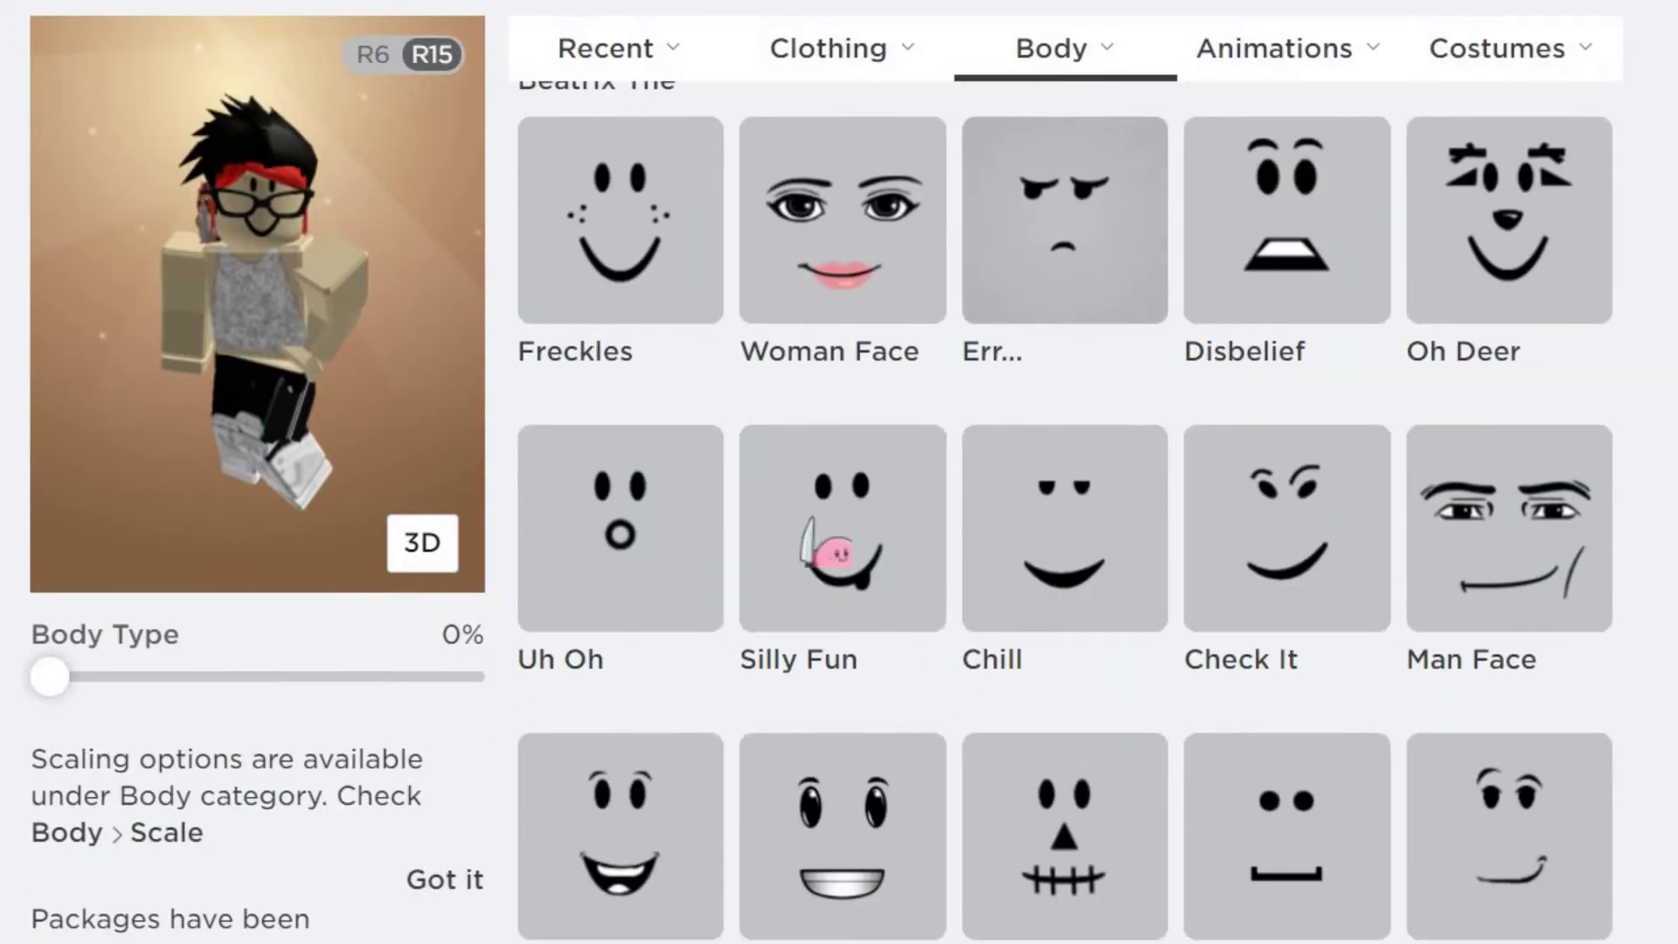
{"action": "left_click", "coordinate": [621, 524]}
{"action": "scroll", "coordinate": [741, 655], "scroll_direction": "up", "scroll_amount": 9}
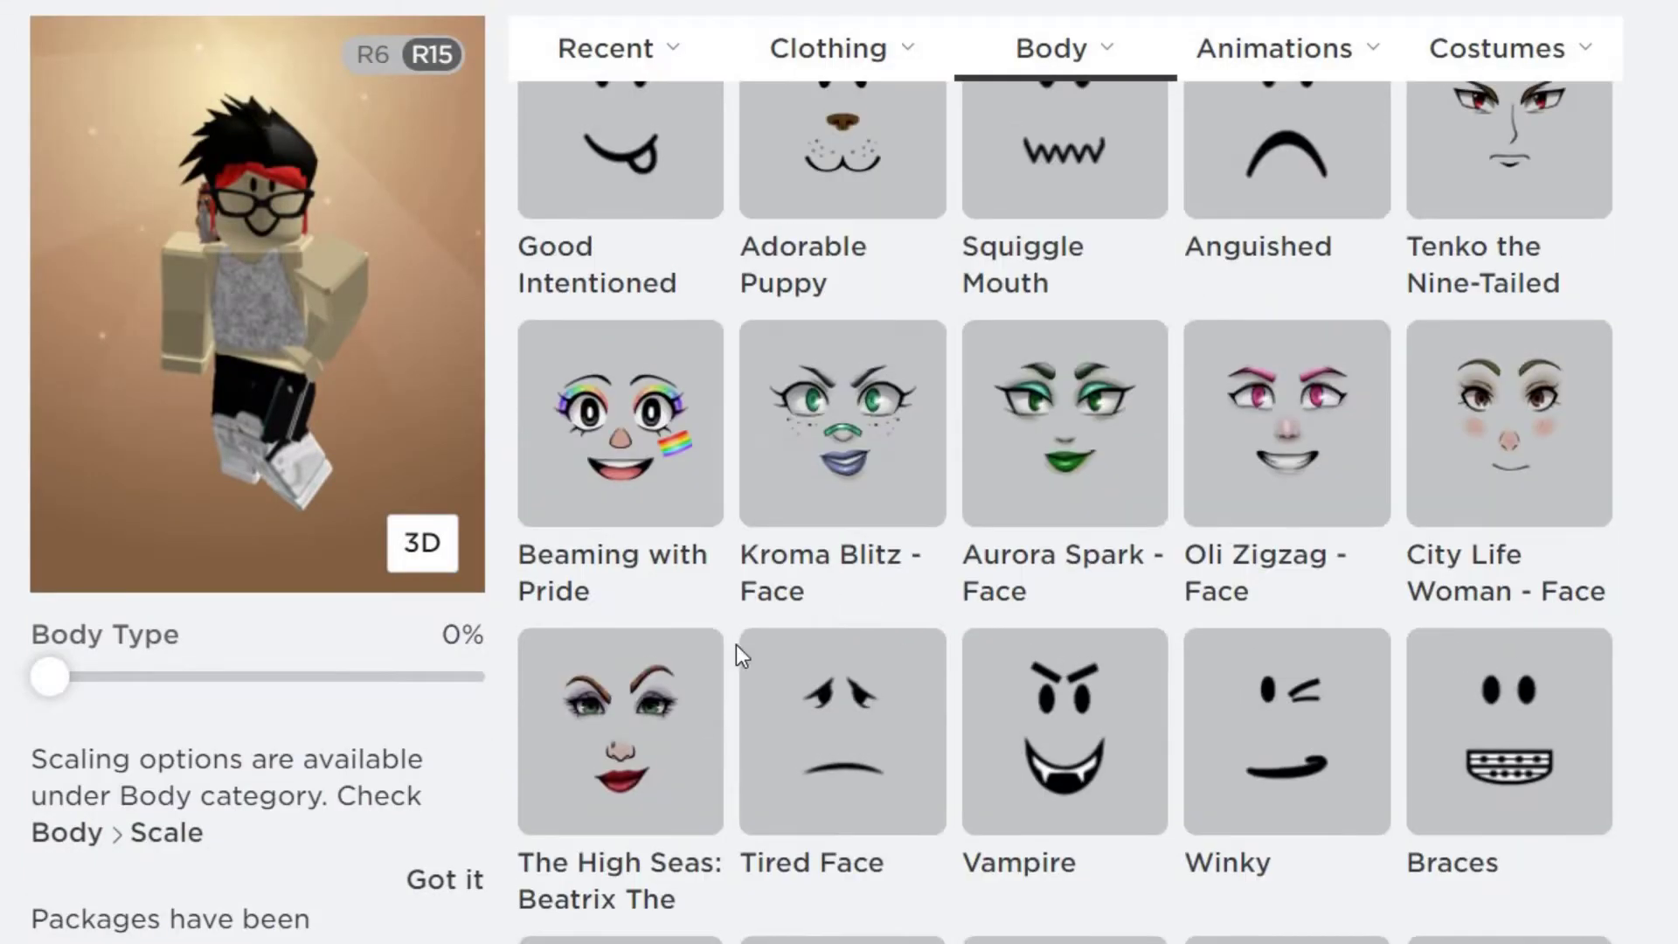
{"action": "scroll", "coordinate": [741, 655], "scroll_direction": "down", "scroll_amount": 6}
{"action": "left_click", "coordinate": [684, 622]}
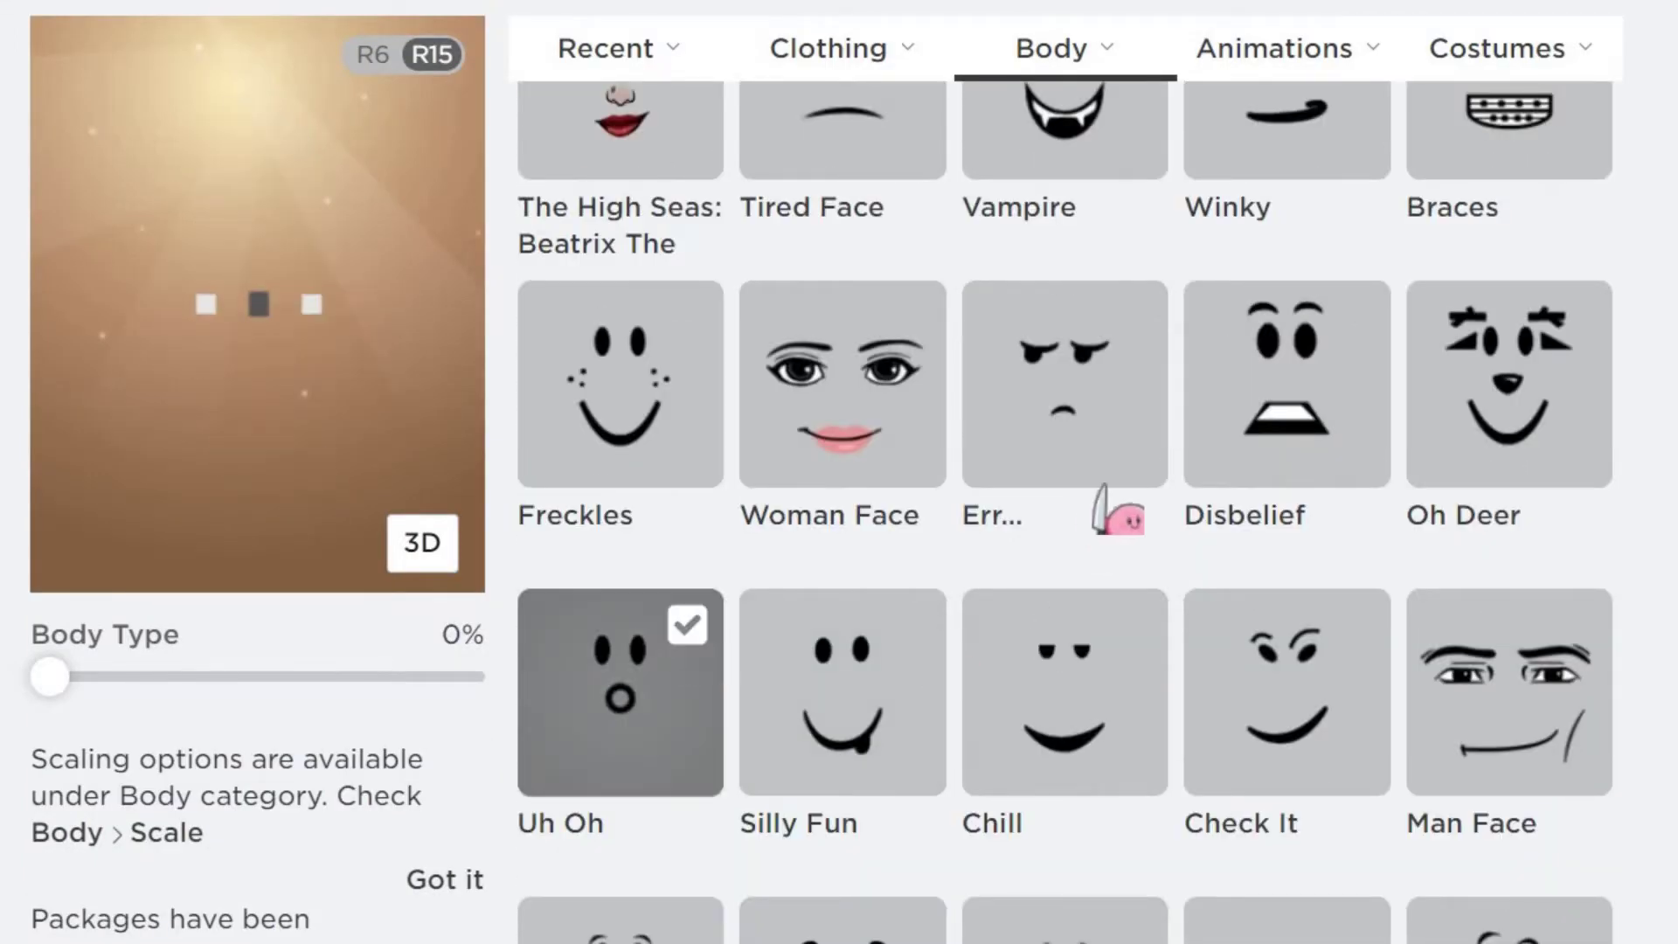
{"action": "scroll", "coordinate": [1218, 458], "scroll_direction": "up", "scroll_amount": 13}
{"action": "mouse_move", "coordinate": [1116, 422]}
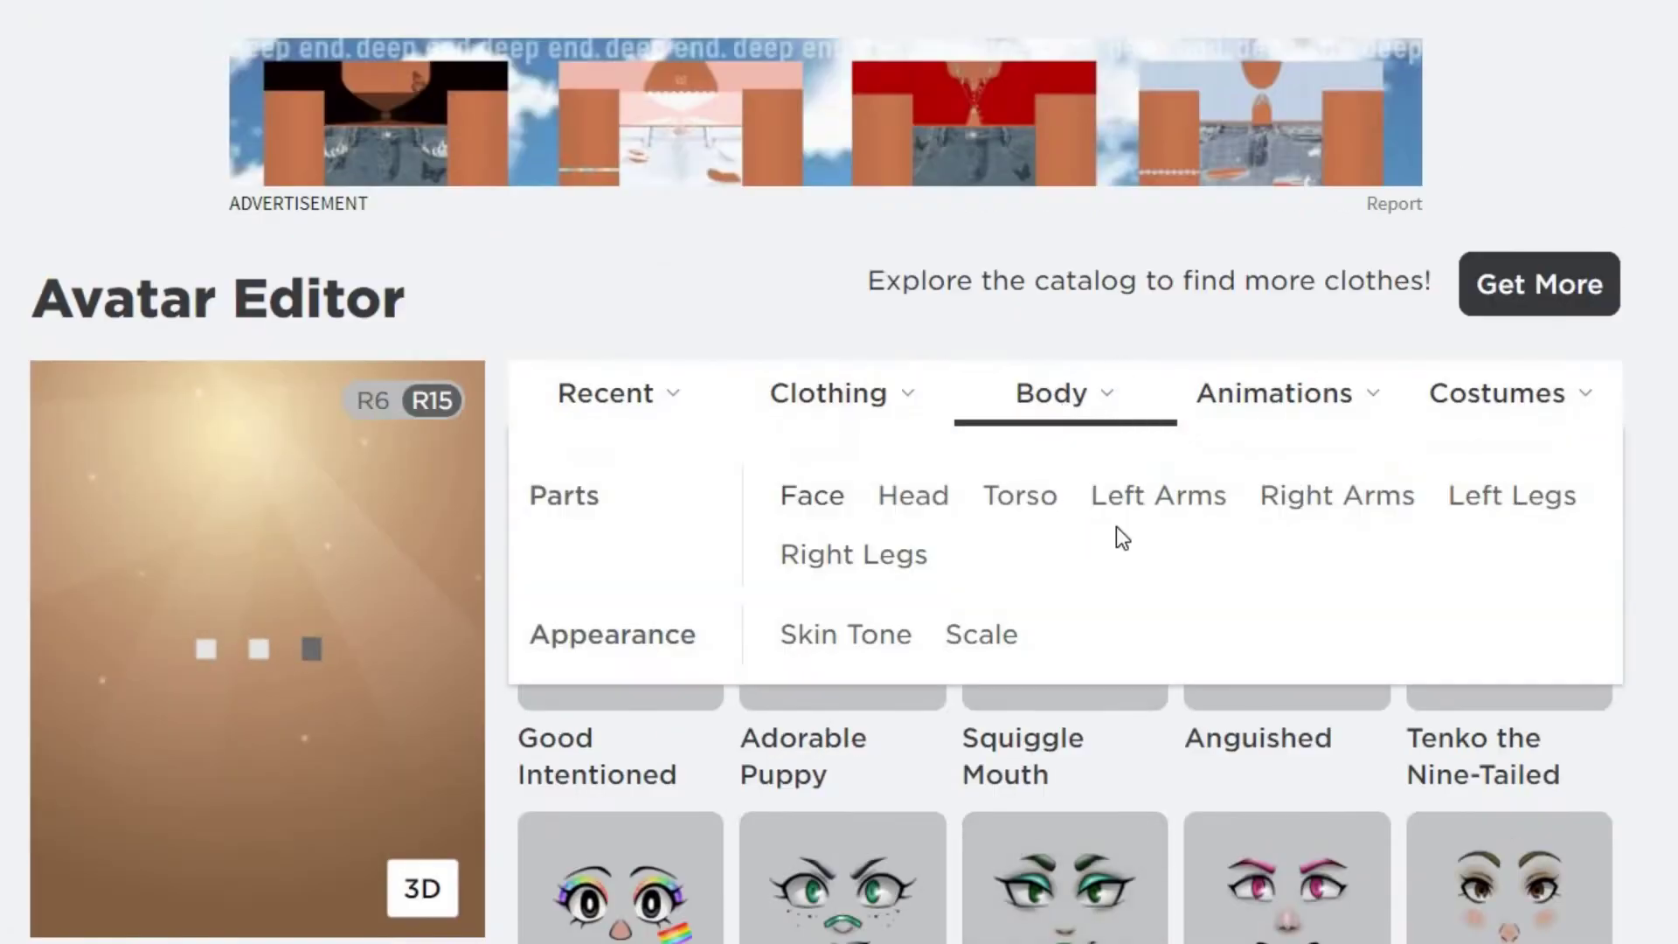
{"action": "left_click", "coordinate": [877, 636]}
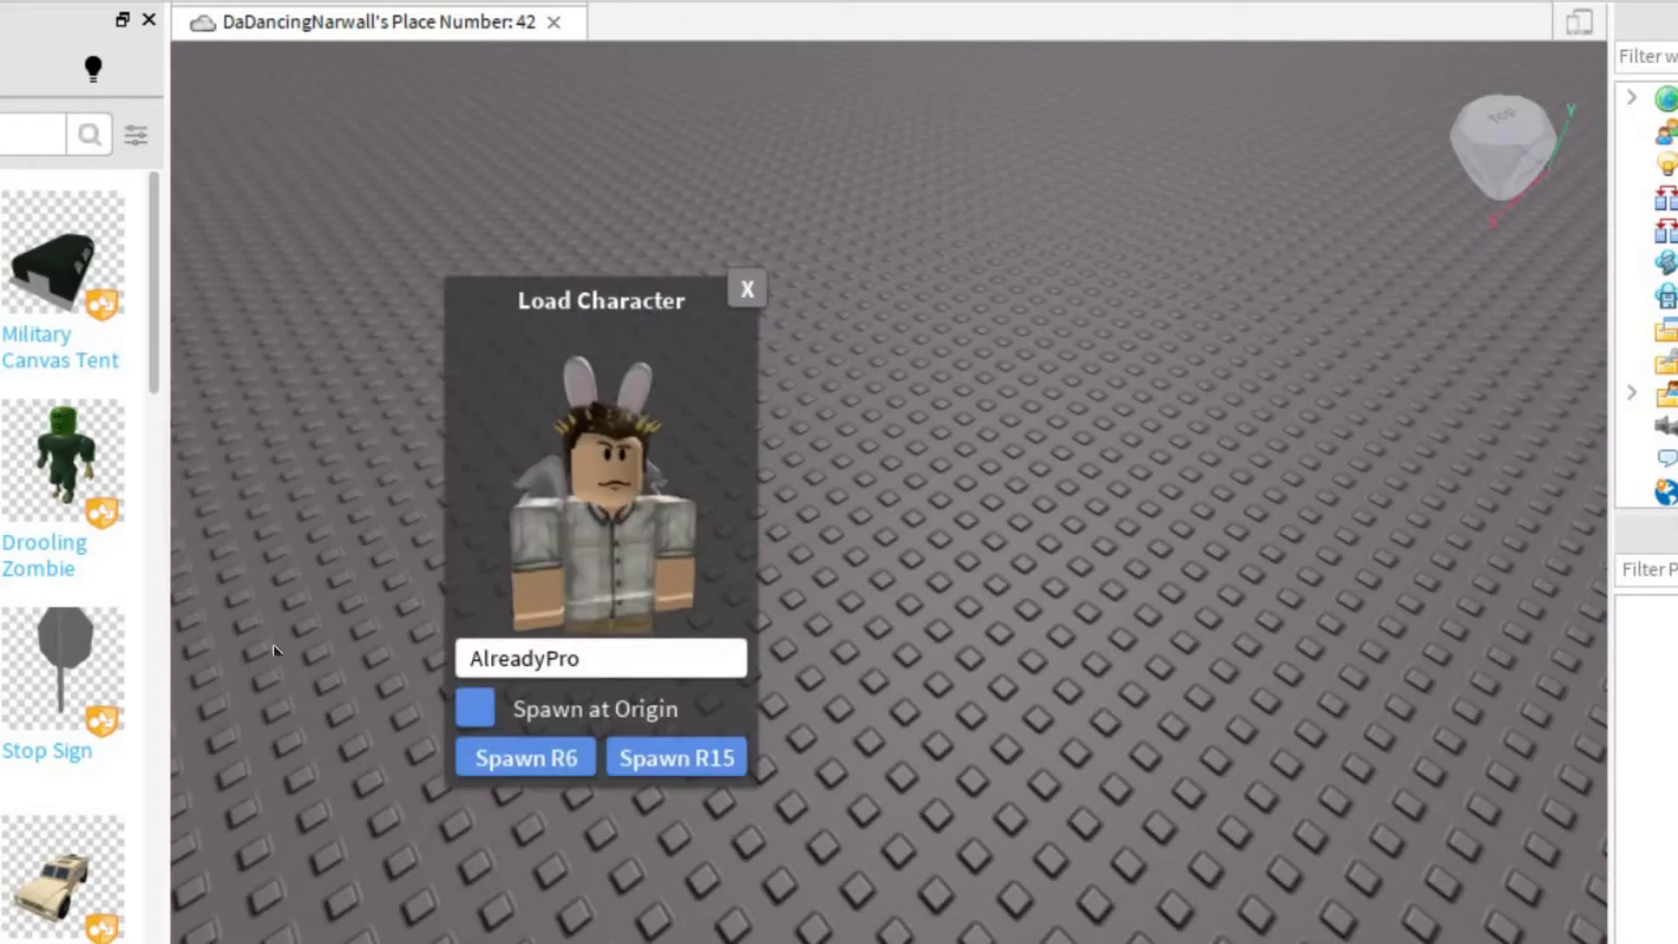
Switch to Roblox Studio, enter the account's username in Load Character and spawn the character as R6
{"action": "type", "text": "ancingNarwall"}
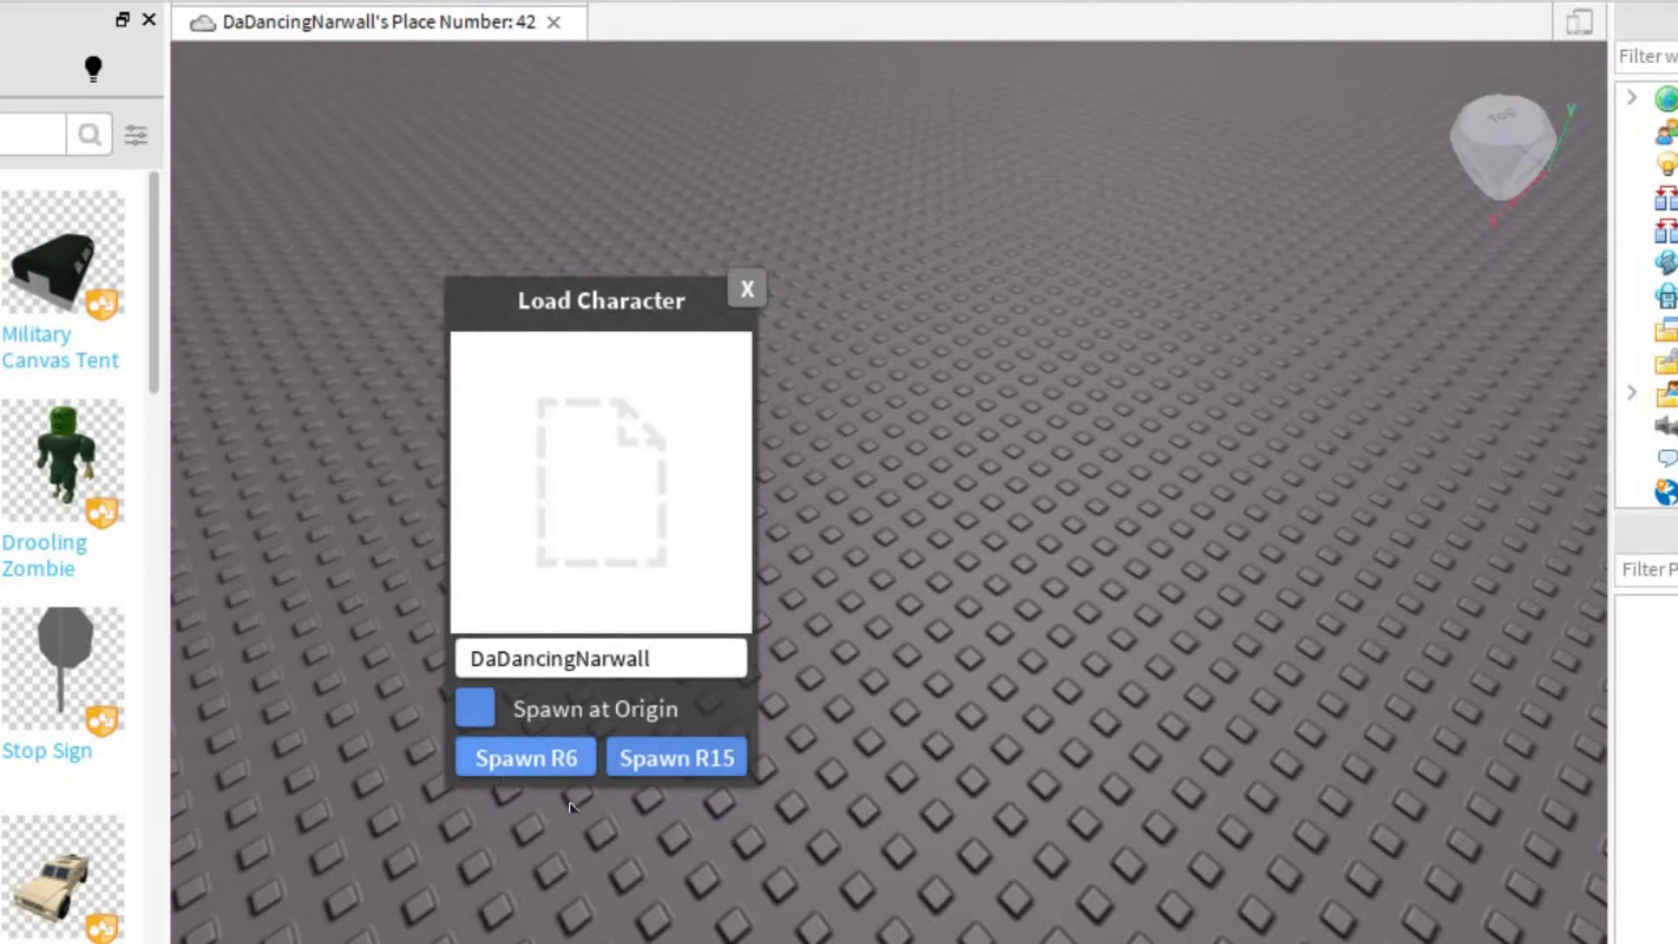
{"action": "left_click", "coordinate": [525, 758]}
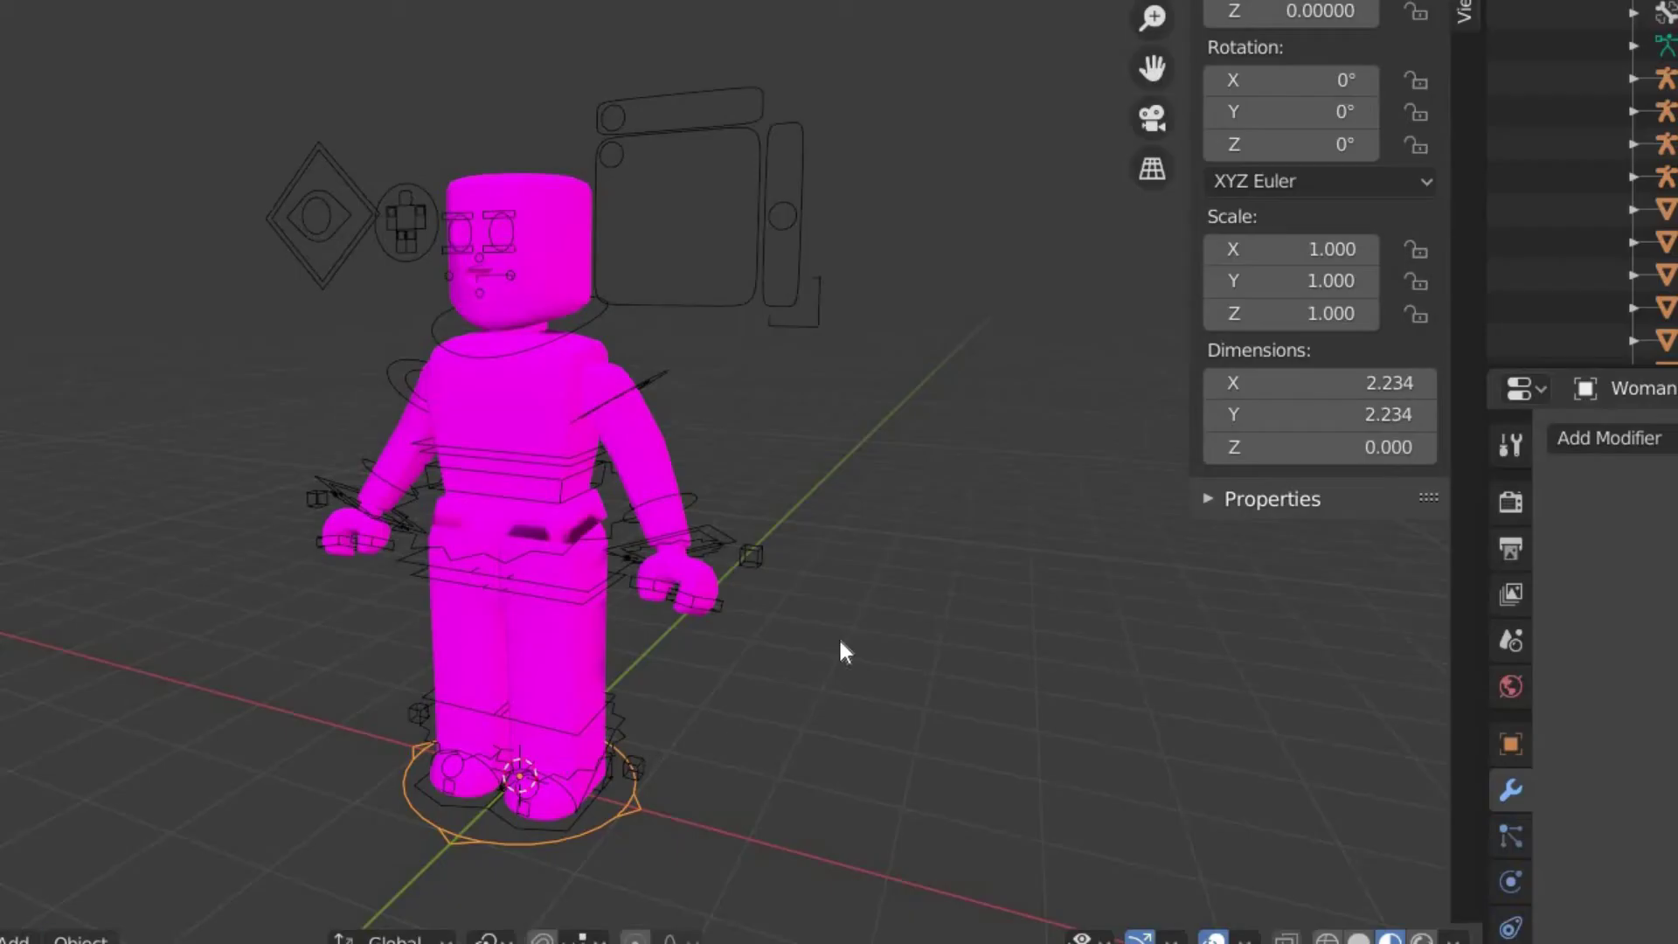
Switch to Blender and delete the woman rig's head together with the face controls around it
{"action": "right_click", "coordinate": [839, 642]}
{"action": "key", "text": "shift+grave"}
{"action": "key", "text": "a"}
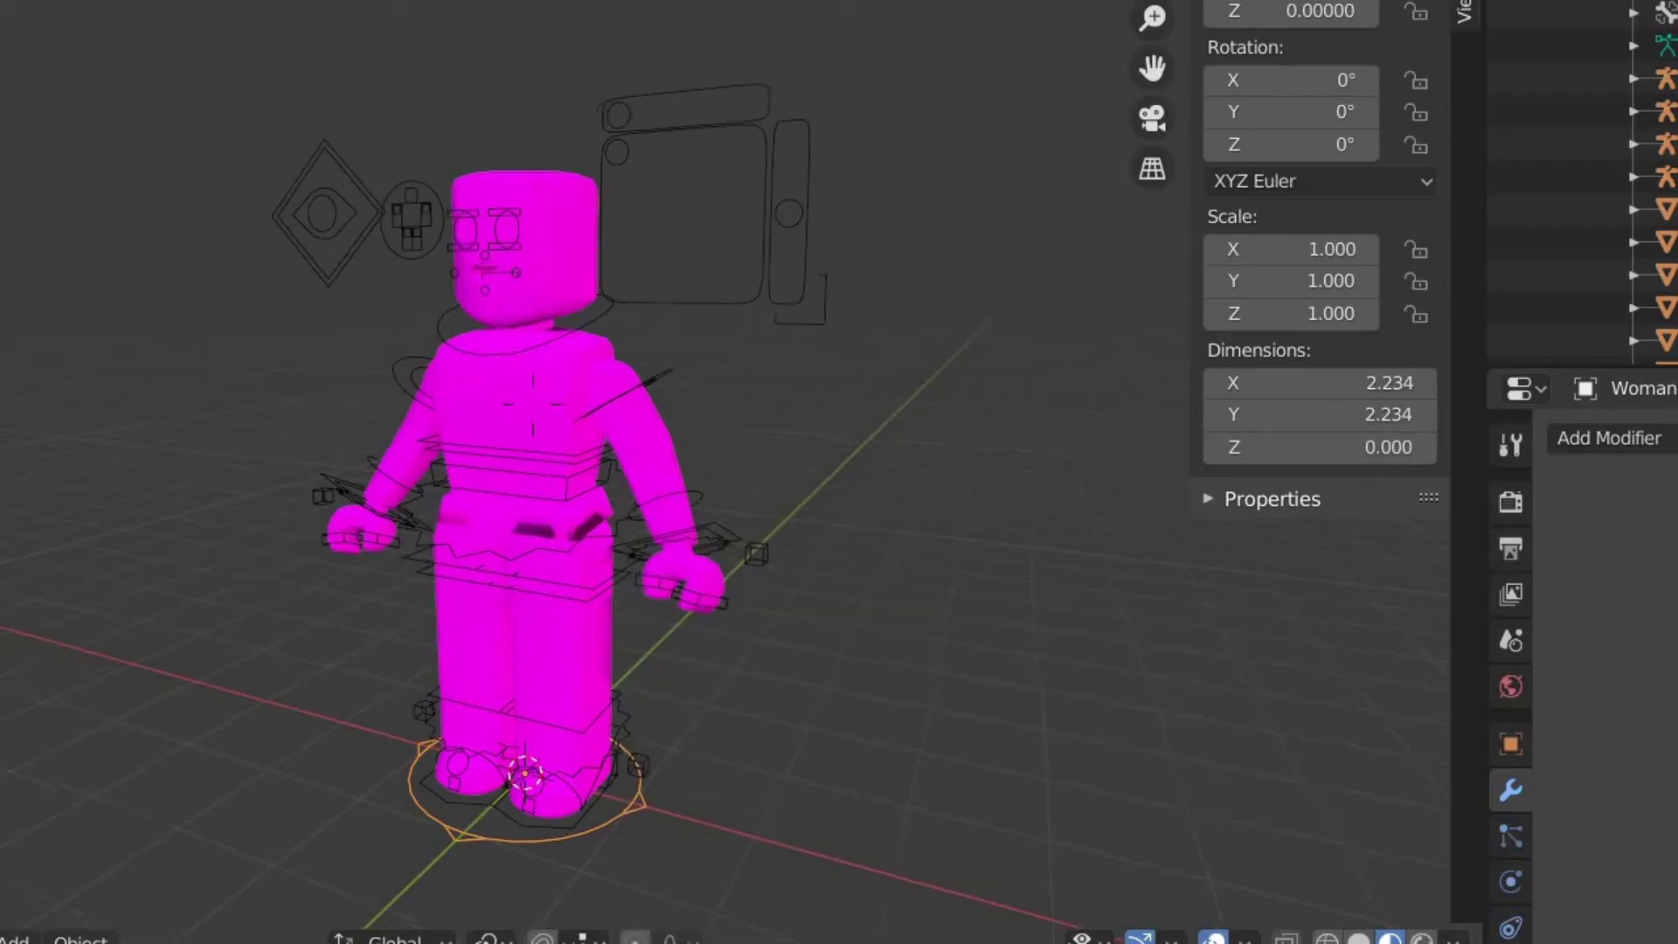
{"action": "middle_click_drag", "start_coordinate": [532, 404], "coordinate": [402, 411]}
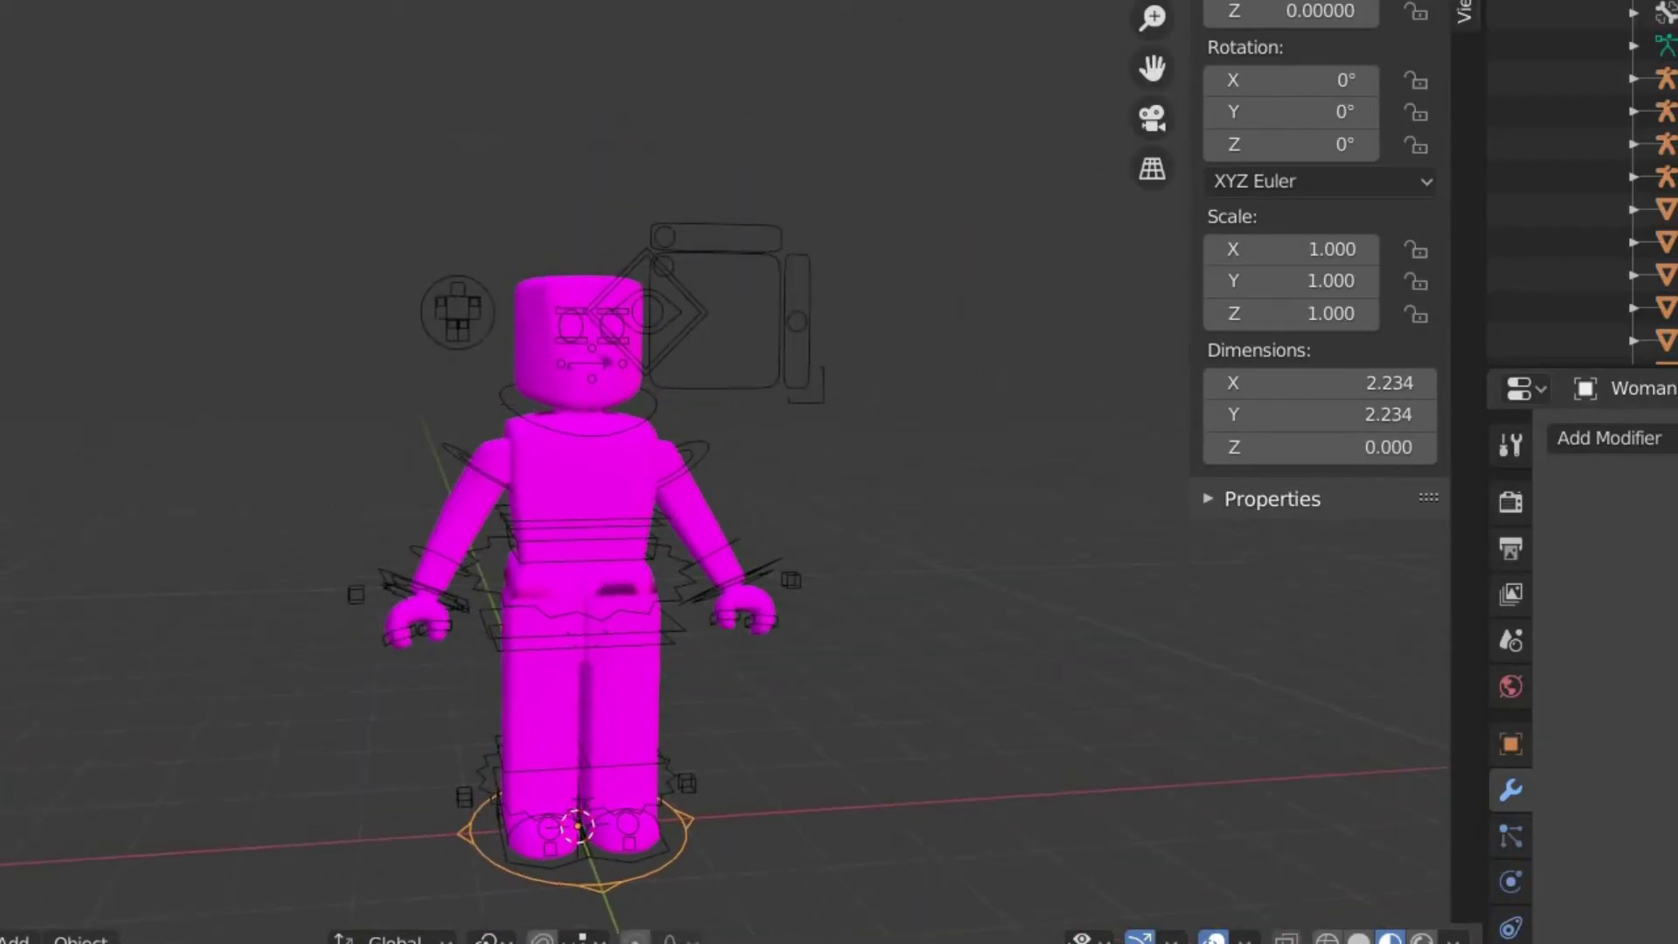
{"action": "left_click", "coordinate": [292, 612]}
{"action": "key", "text": "shift+grave"}
{"action": "key", "text": "w"}
{"action": "key", "text": "d"}
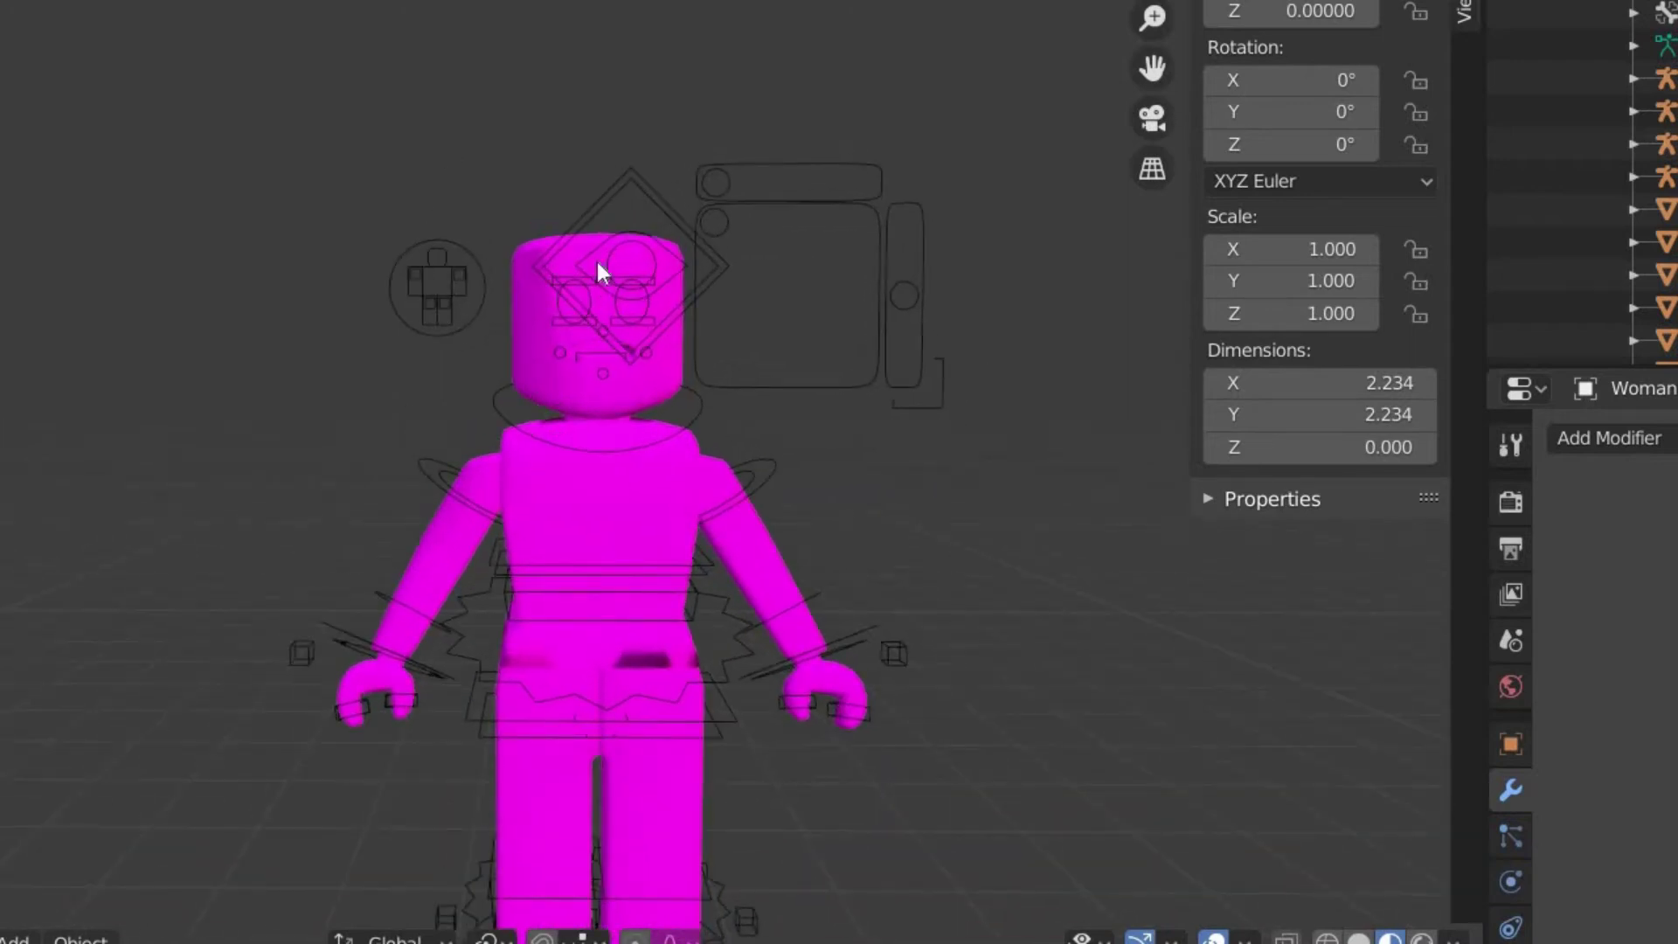
{"action": "left_click_drag", "start_coordinate": [448, 144], "coordinate": [846, 385]}
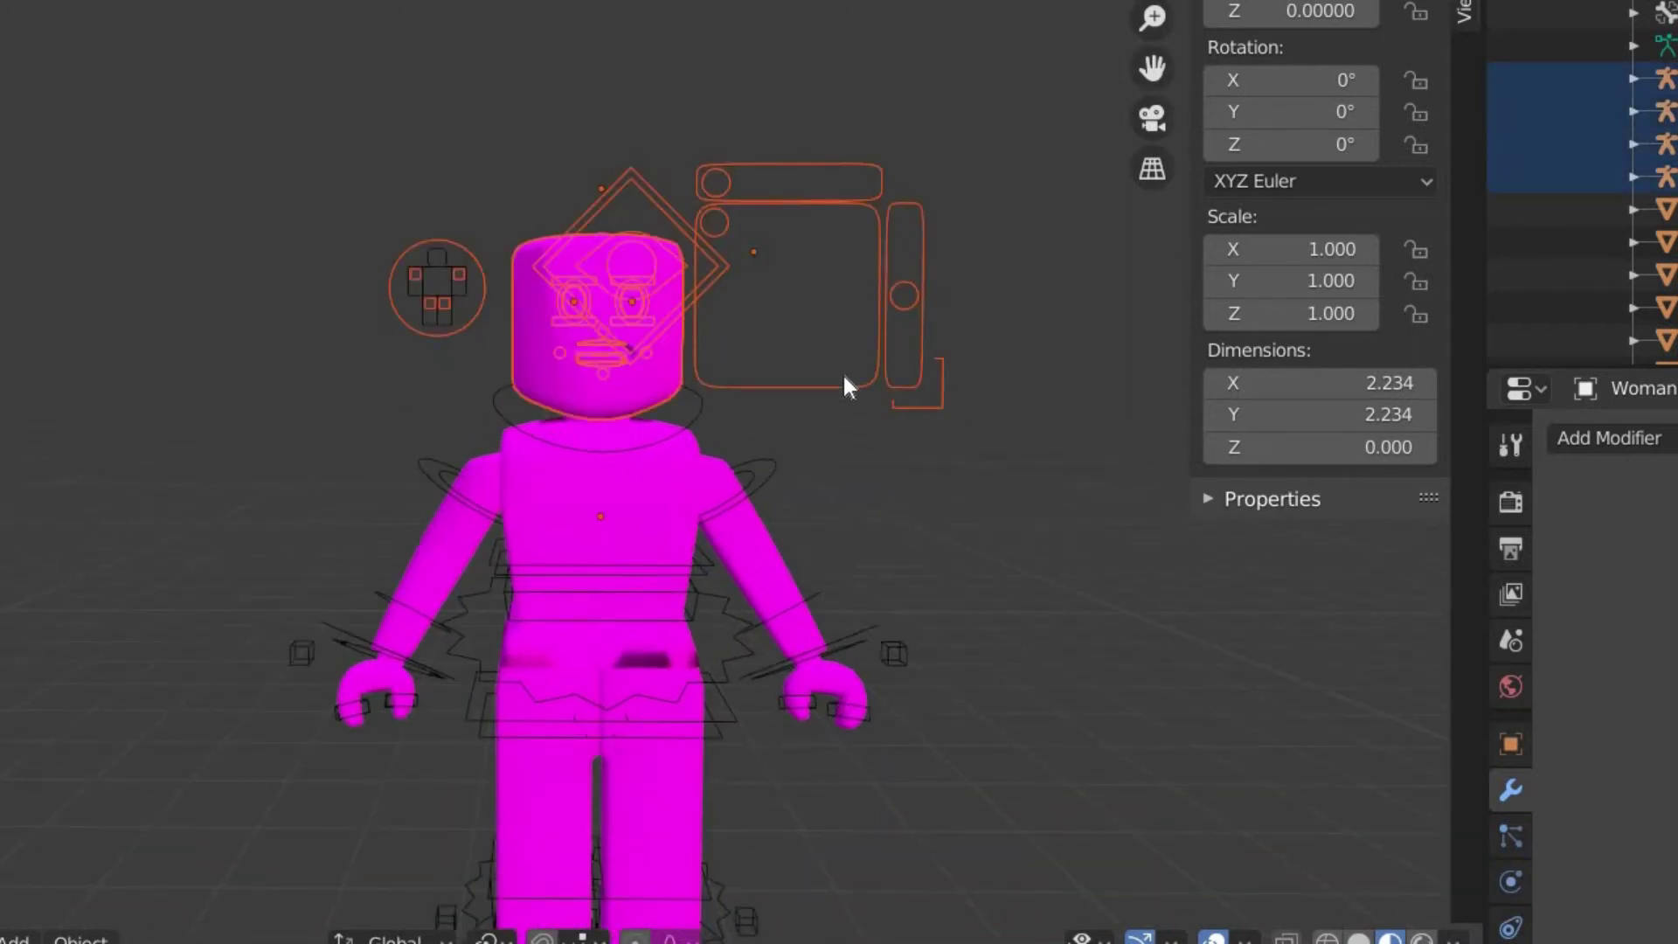
{"action": "key", "text": "Delete"}
Select the rig's torso and bring up its image texture node in a Shader Editor that replaces the object list
{"action": "scroll", "coordinate": [375, 569], "scroll_direction": "down", "scroll_amount": 2}
{"action": "left_click", "coordinate": [578, 460]}
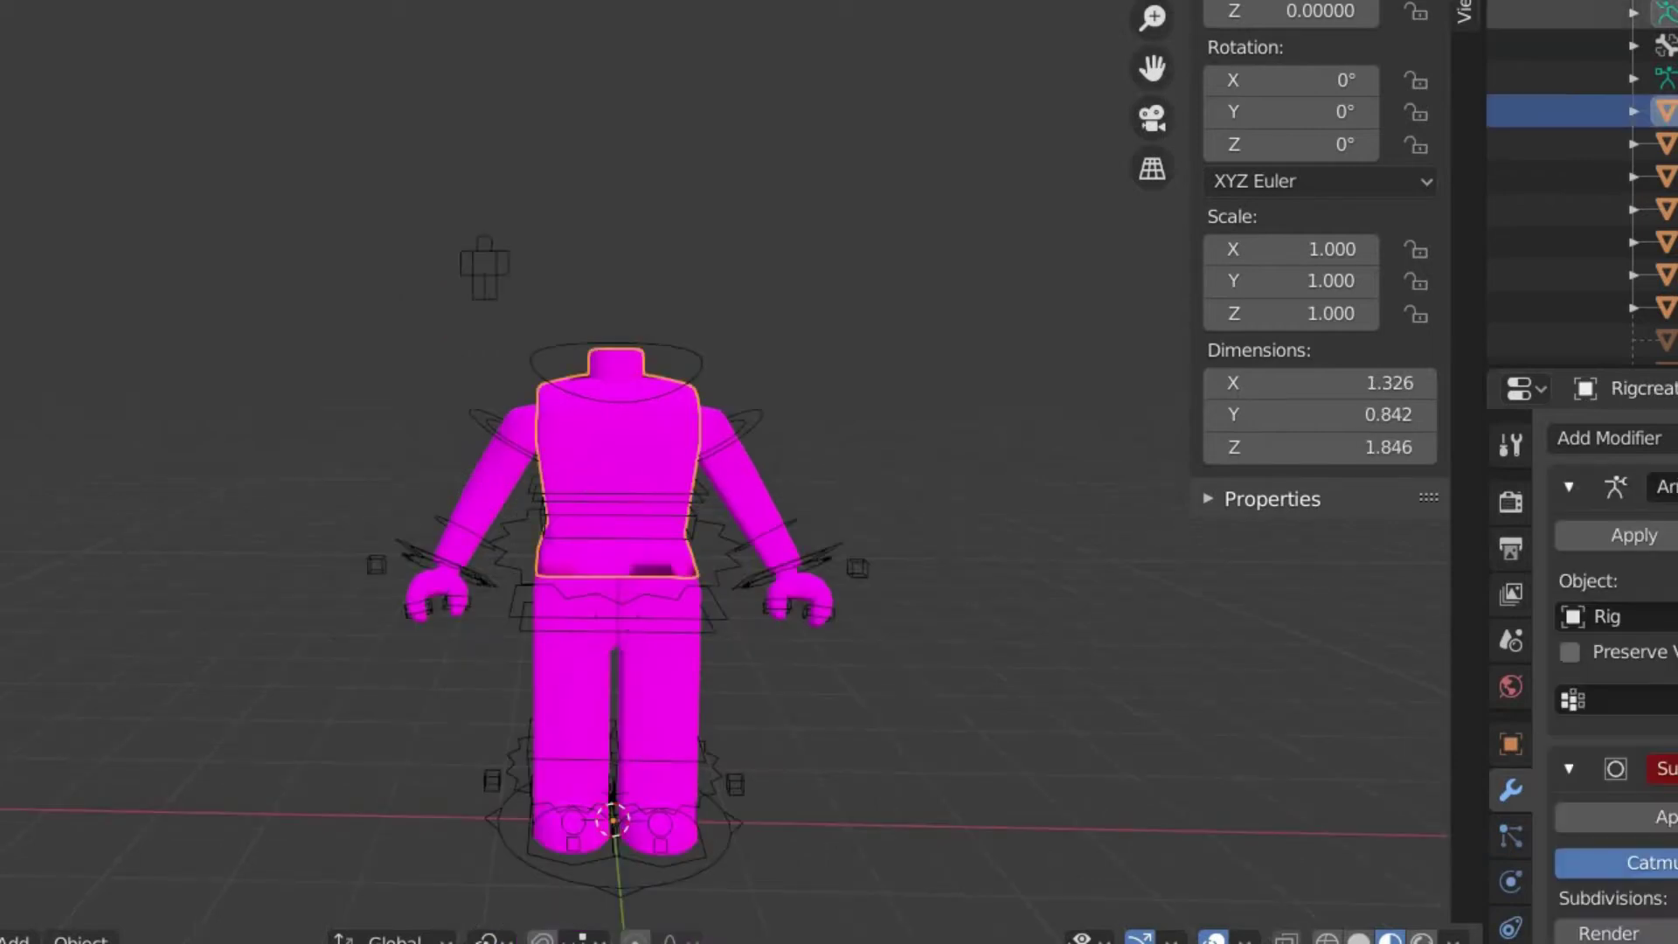
{"action": "left_click", "coordinate": [1524, 2]}
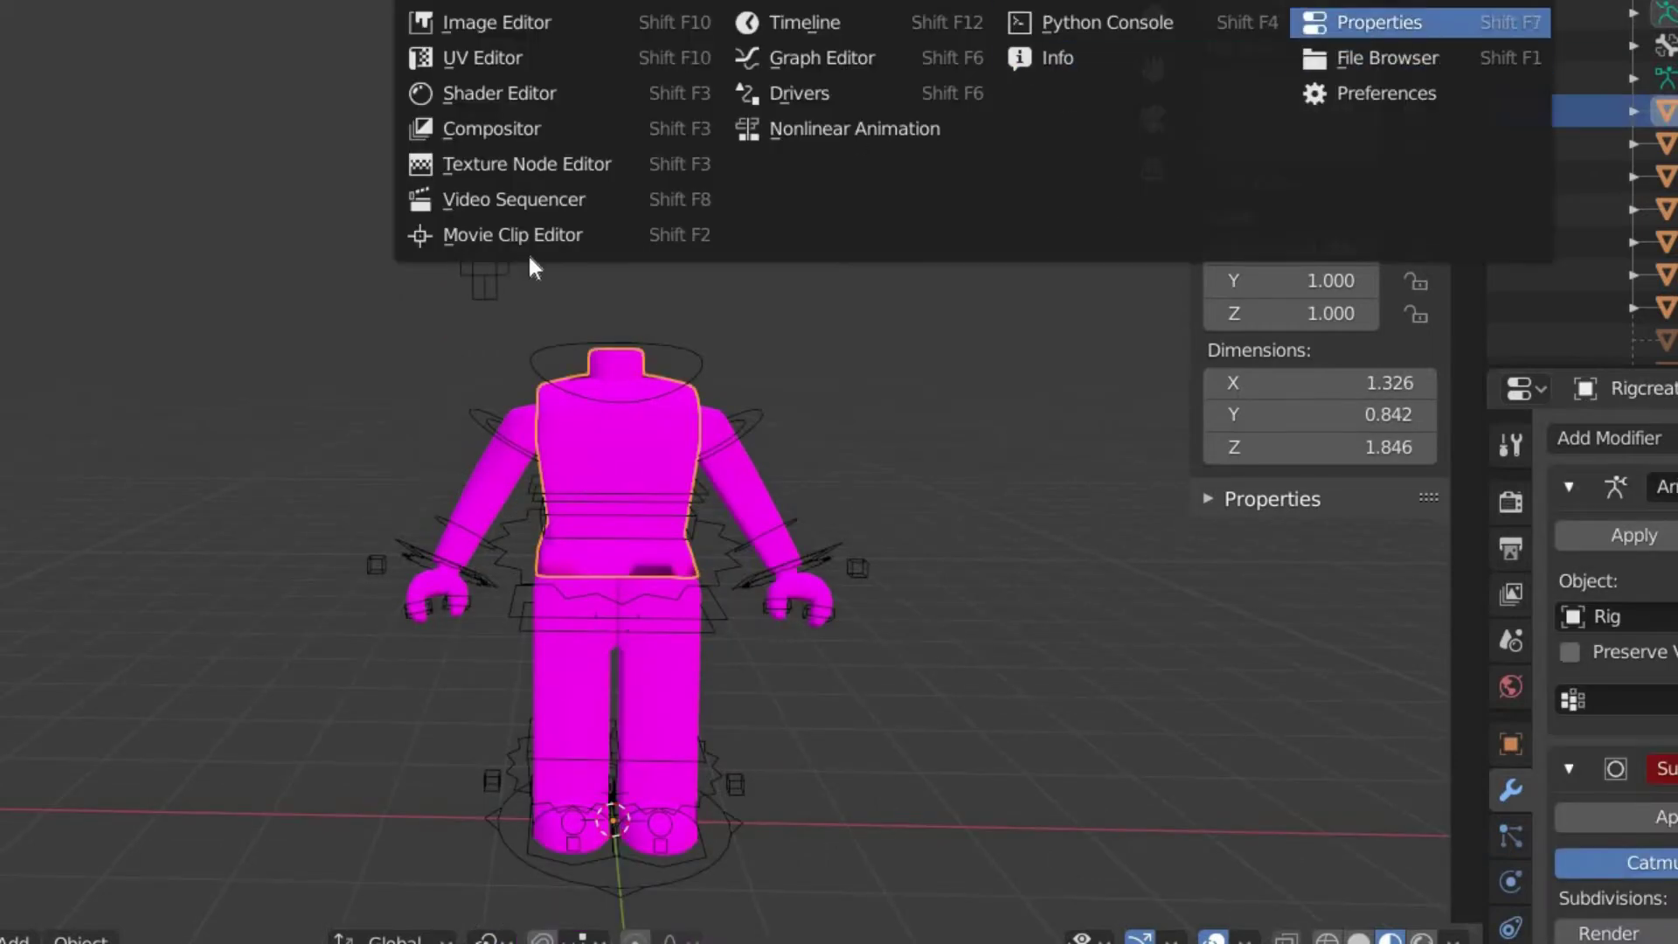
{"action": "left_click", "coordinate": [492, 97]}
{"action": "scroll", "coordinate": [1574, 143], "scroll_direction": "down", "scroll_amount": 1}
{"action": "scroll", "coordinate": [1571, 138], "scroll_direction": "up", "scroll_amount": 6}
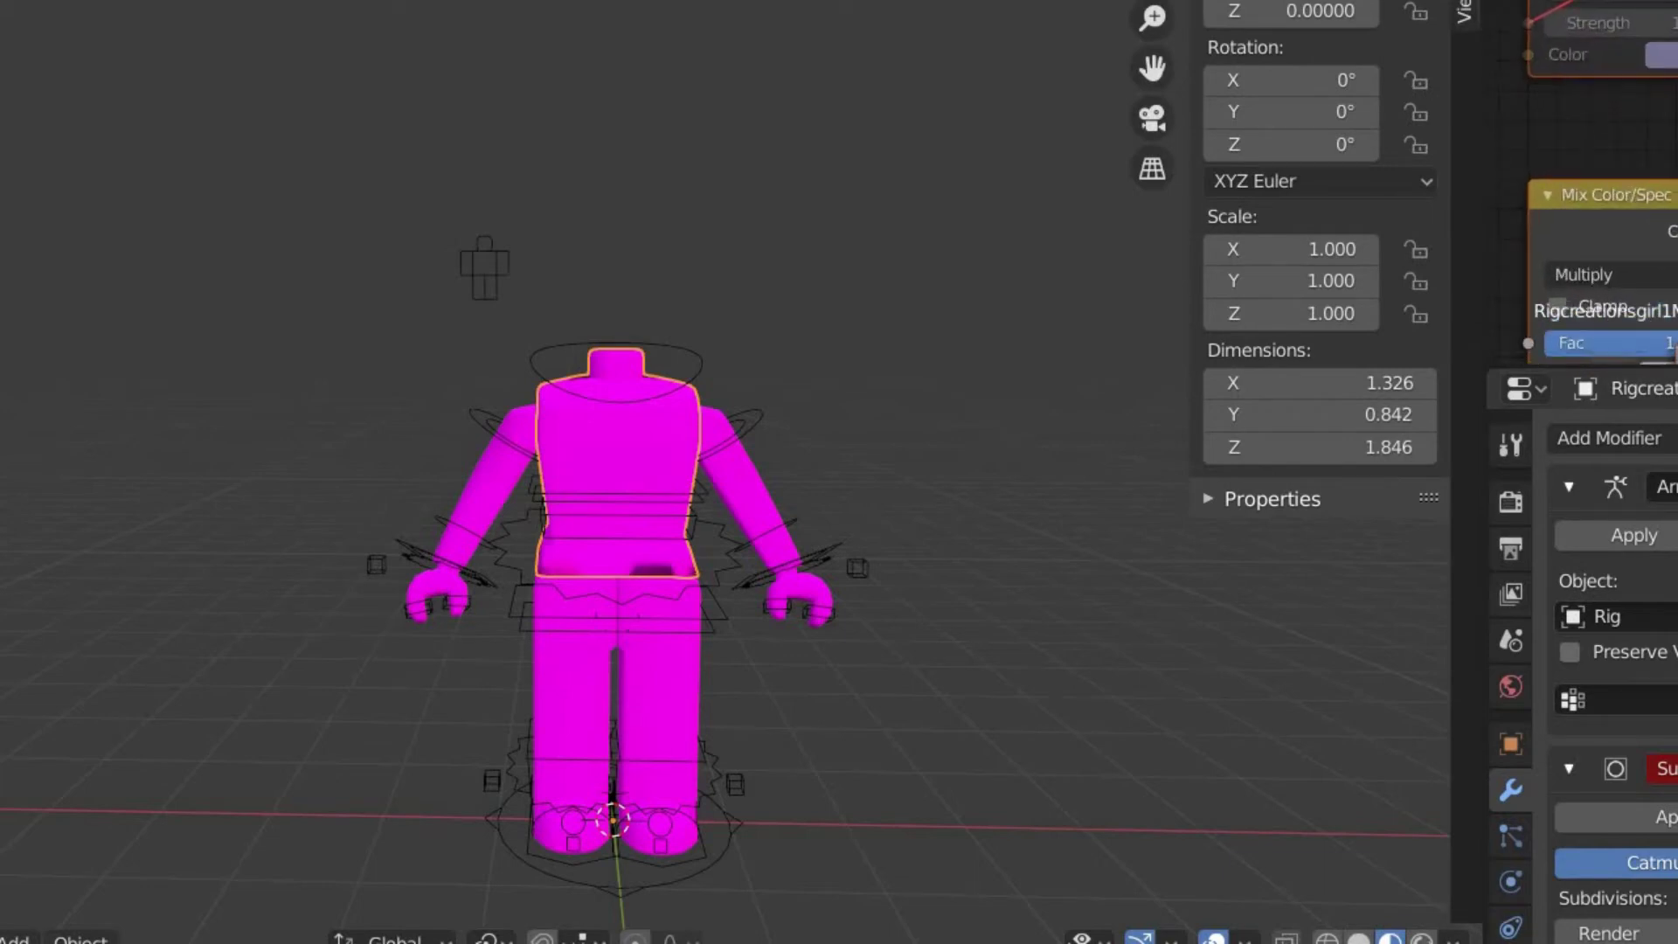
{"action": "middle_click_drag", "start_coordinate": [1571, 138], "coordinate": [1648, 122]}
{"action": "middle_click_drag", "start_coordinate": [1511, 118], "coordinate": [1647, 114]}
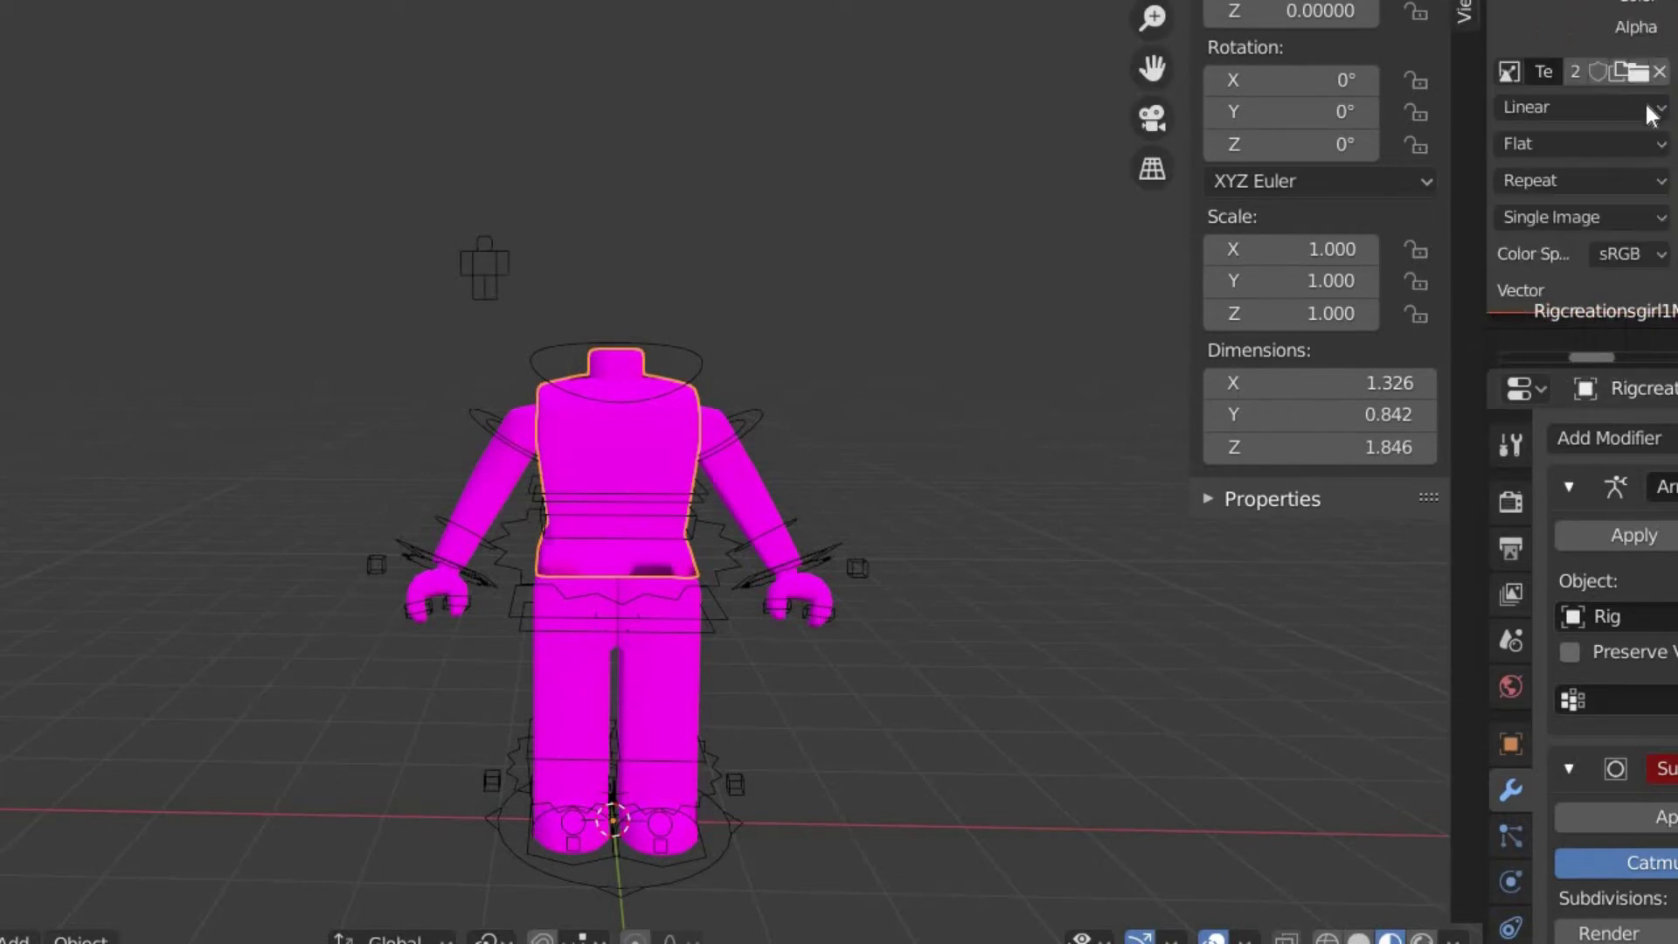
Load OldIntroMe1Tex.png as the image of the torso material's texture node
{"action": "left_click", "coordinate": [1636, 72]}
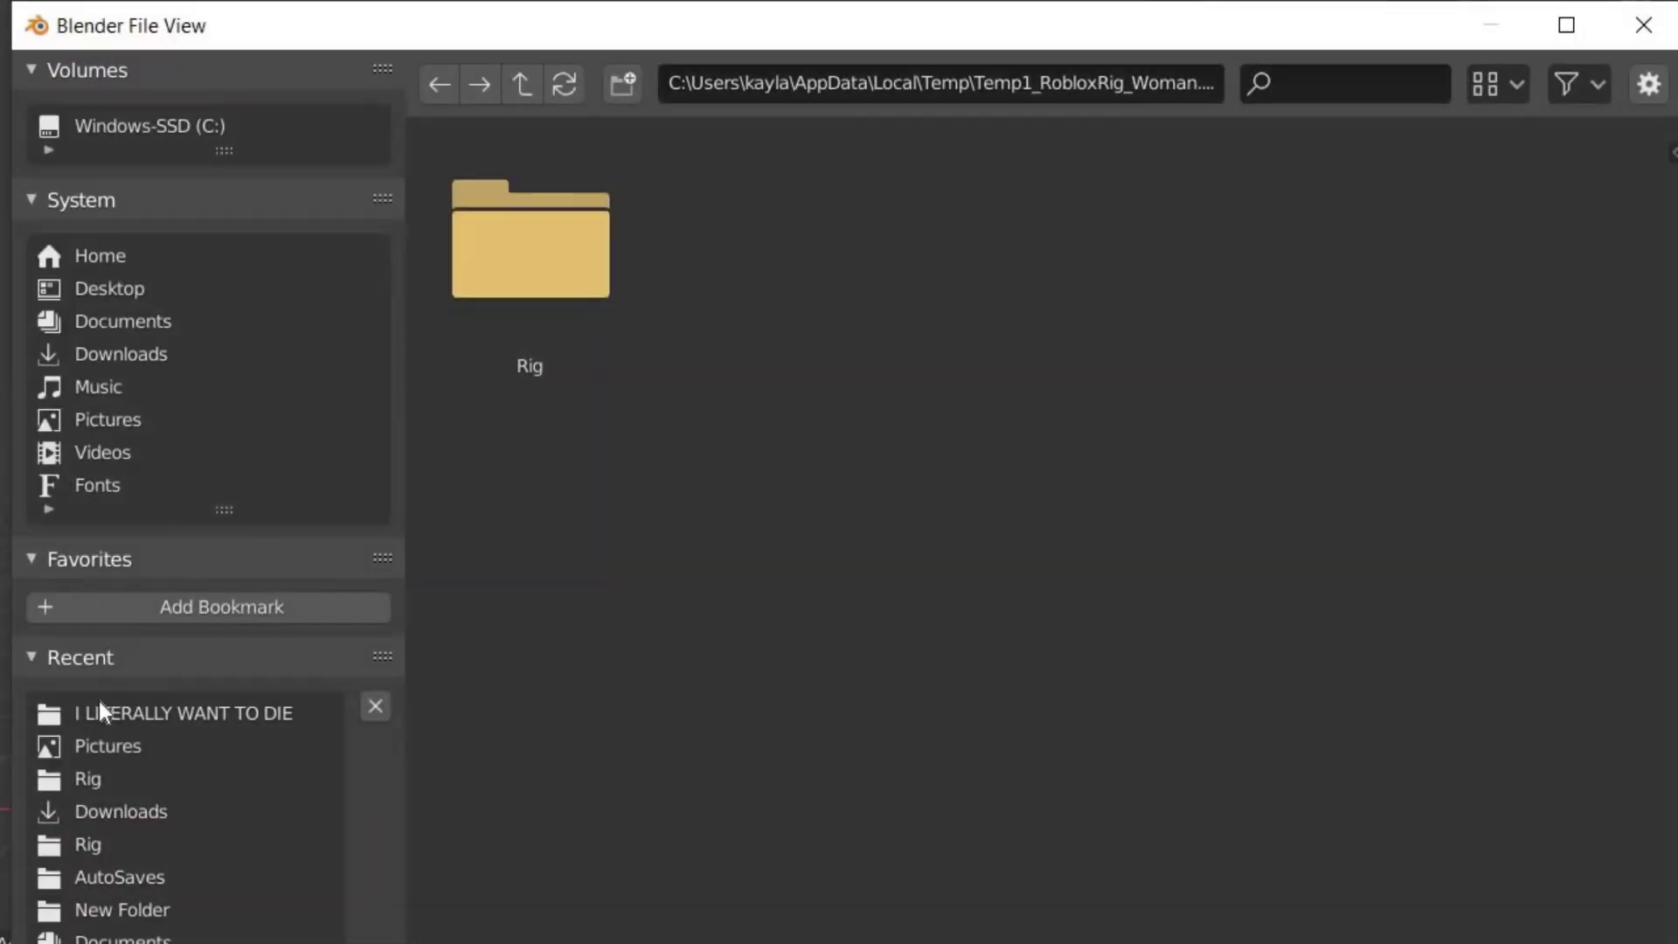
{"action": "left_click", "coordinate": [98, 719]}
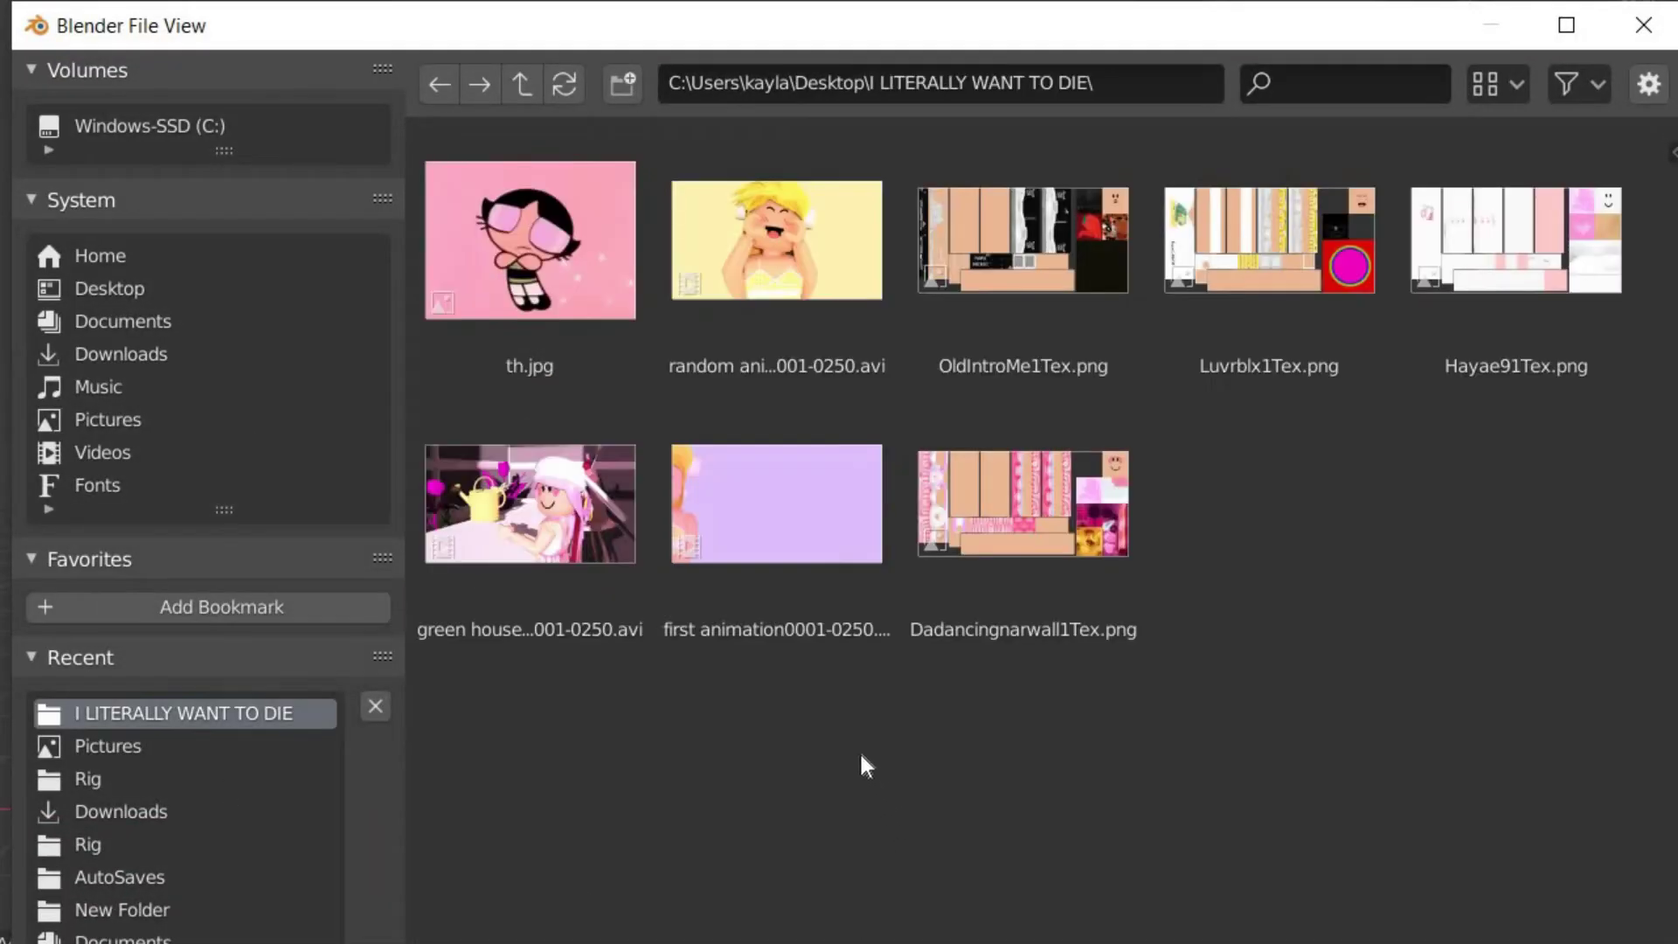
{"action": "left_click", "coordinate": [1013, 267]}
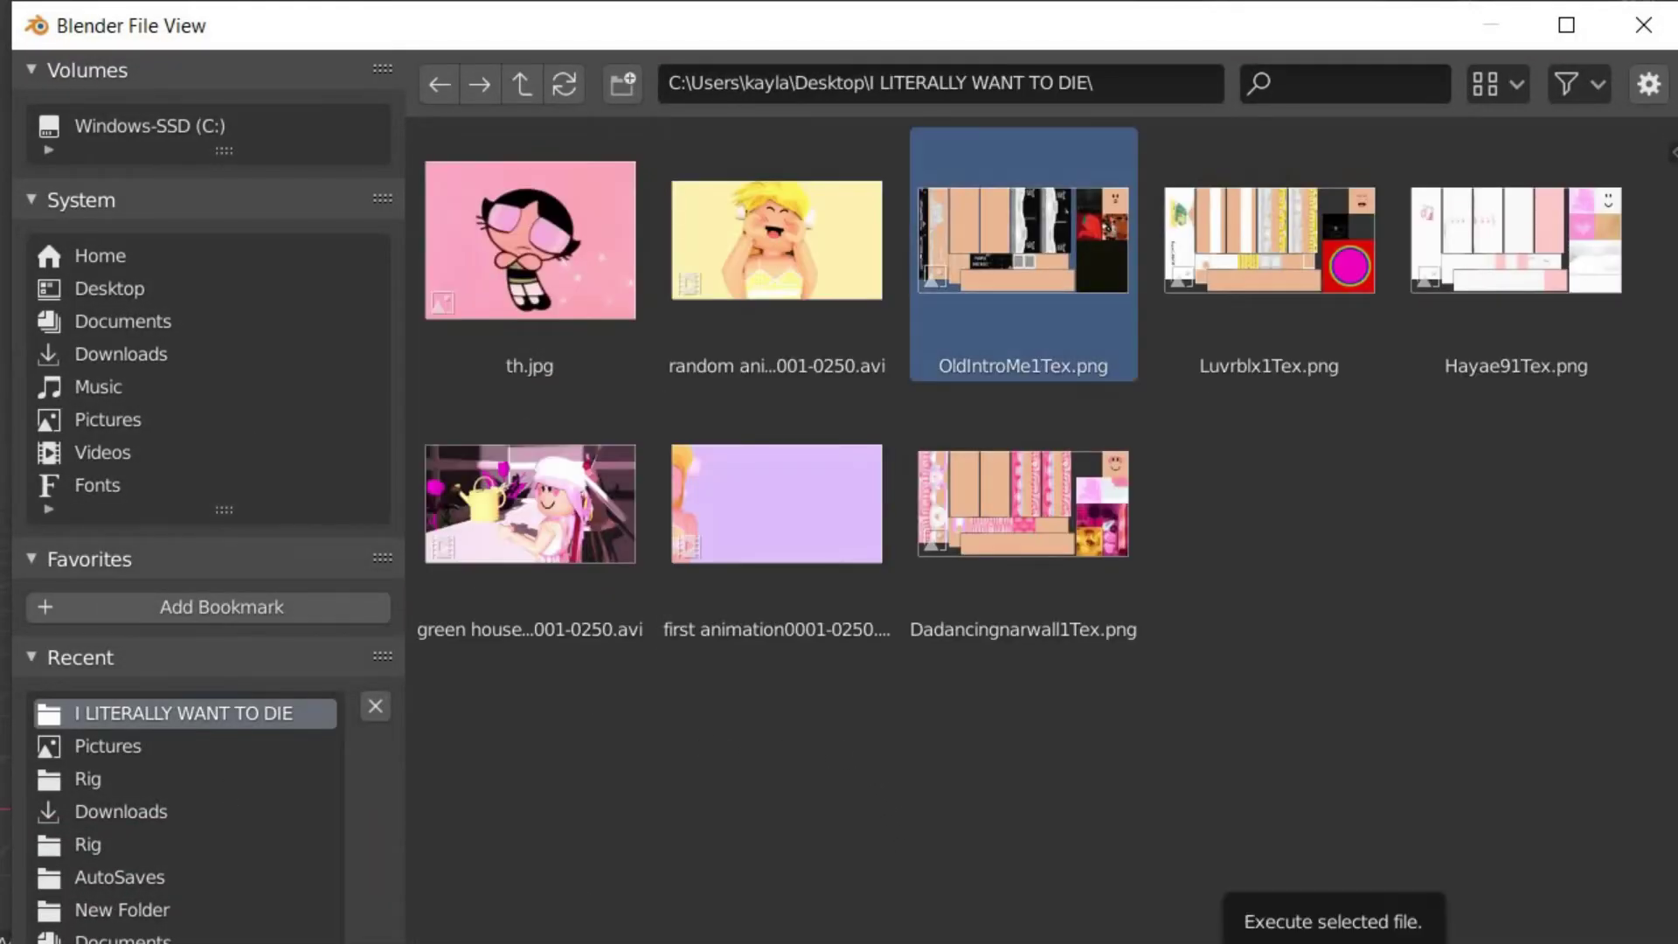
{"action": "left_click", "coordinate": [1345, 918]}
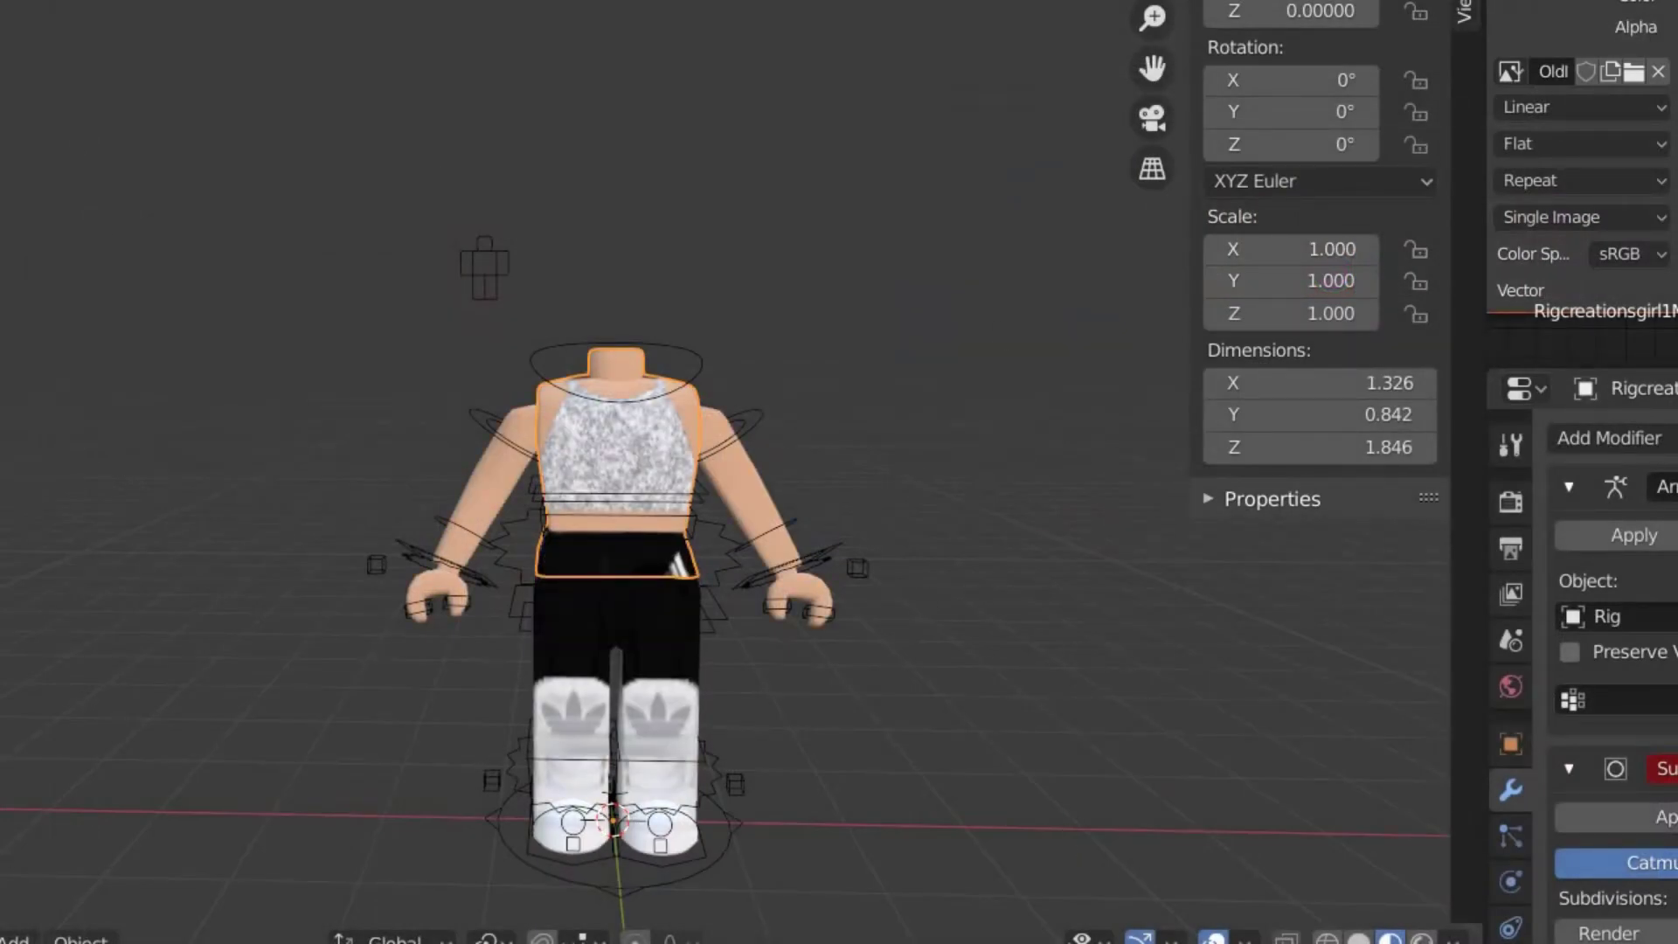
Import the exported character model old intro me 1.obj into the scene with the rig
{"action": "left_click", "coordinate": [143, 531]}
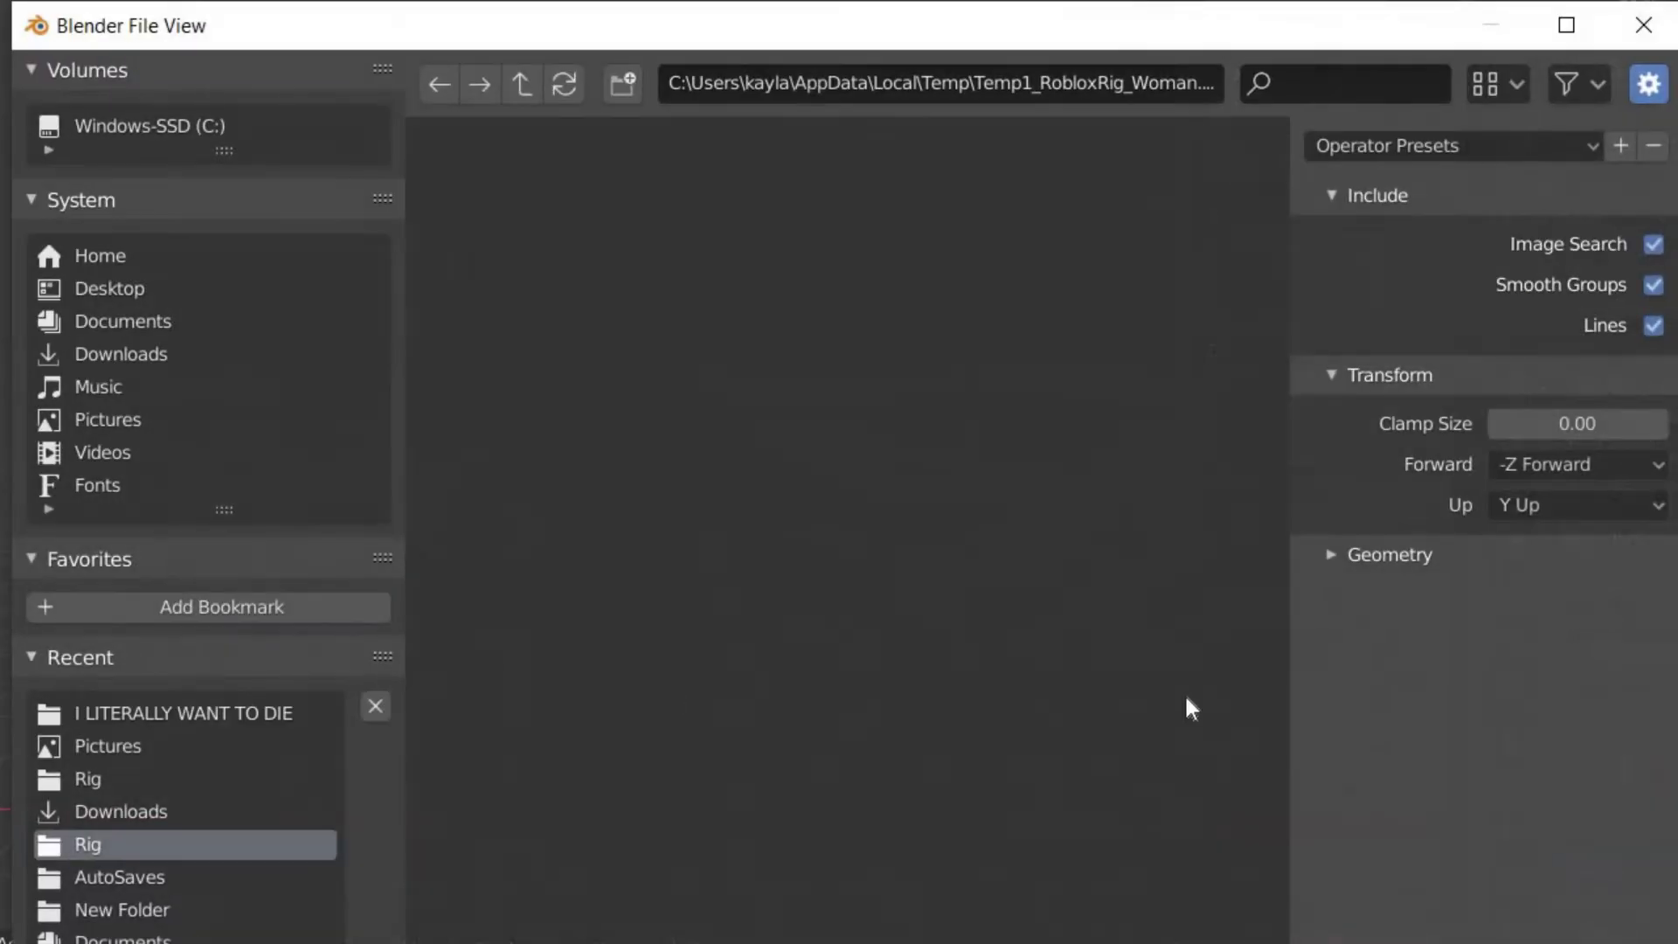
{"action": "left_click", "coordinate": [238, 724]}
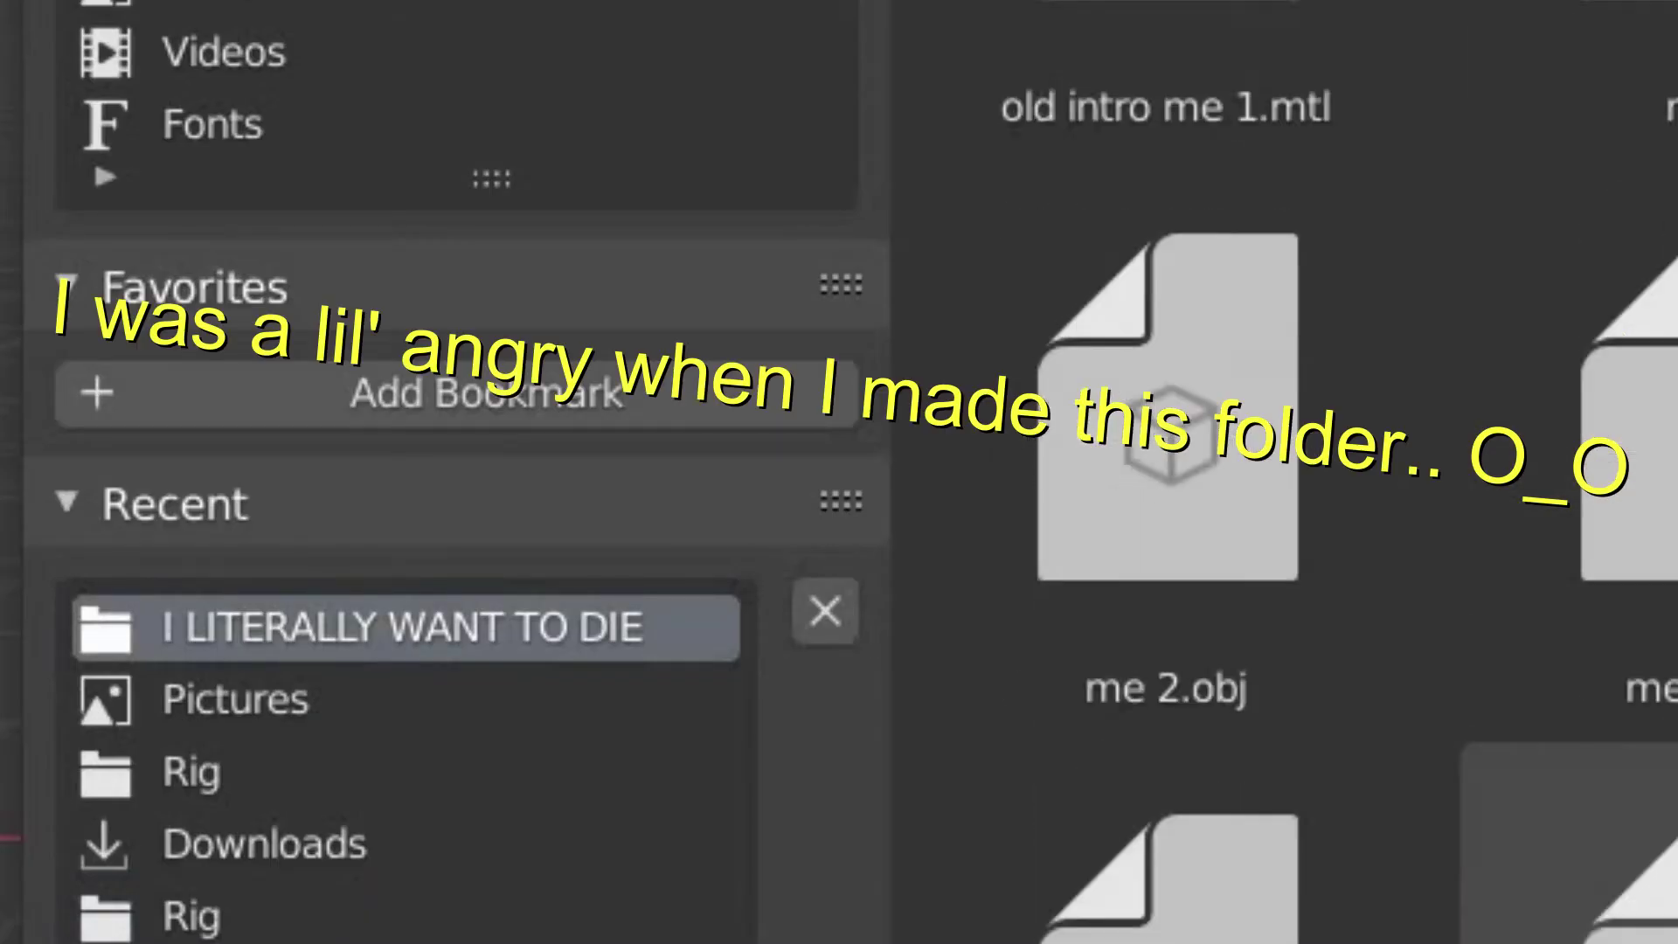
{"action": "scroll", "coordinate": [1311, 612], "scroll_direction": "down", "scroll_amount": 15}
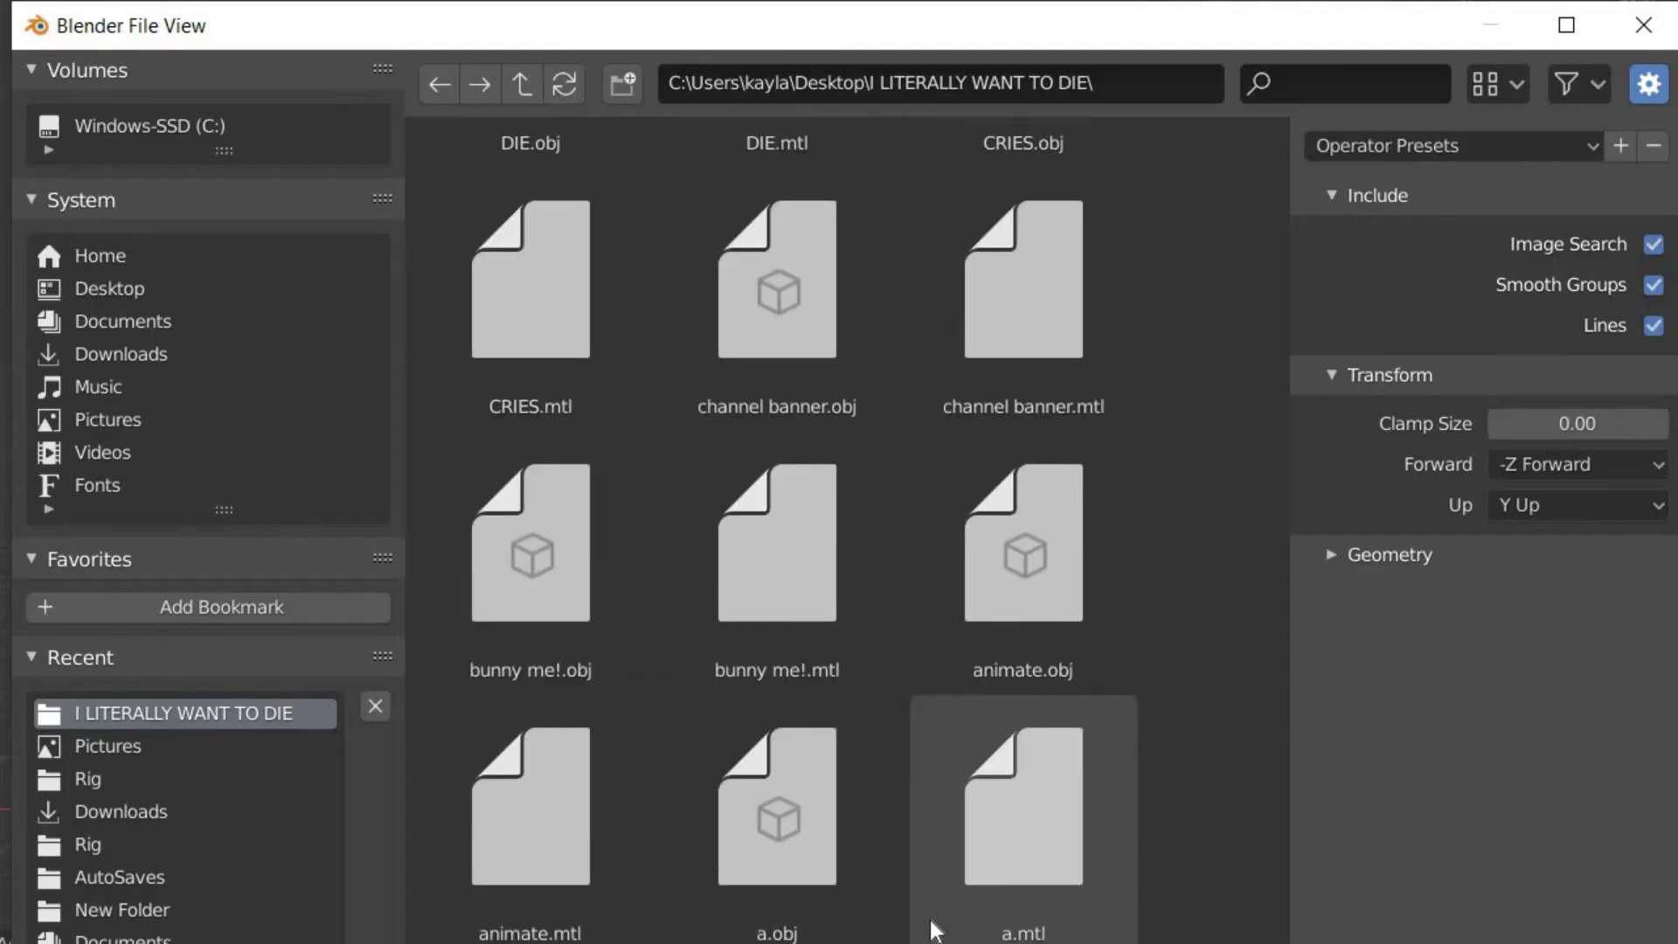
{"action": "scroll", "coordinate": [952, 785], "scroll_direction": "up", "scroll_amount": 15}
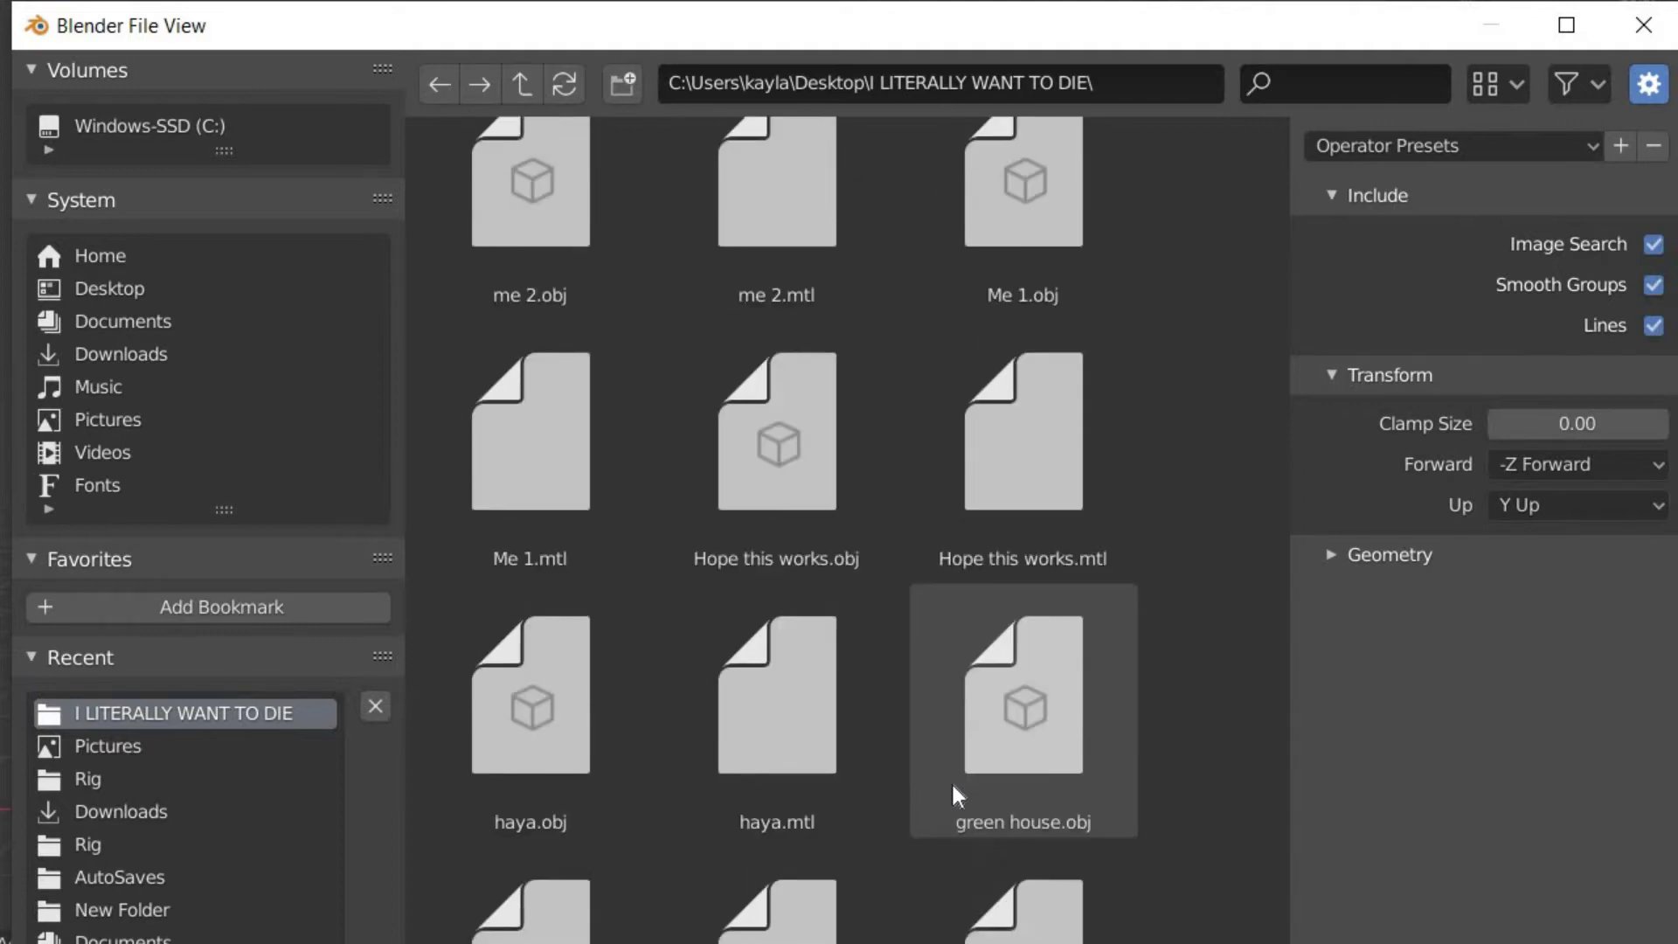
{"action": "scroll", "coordinate": [948, 787], "scroll_direction": "up", "scroll_amount": 5}
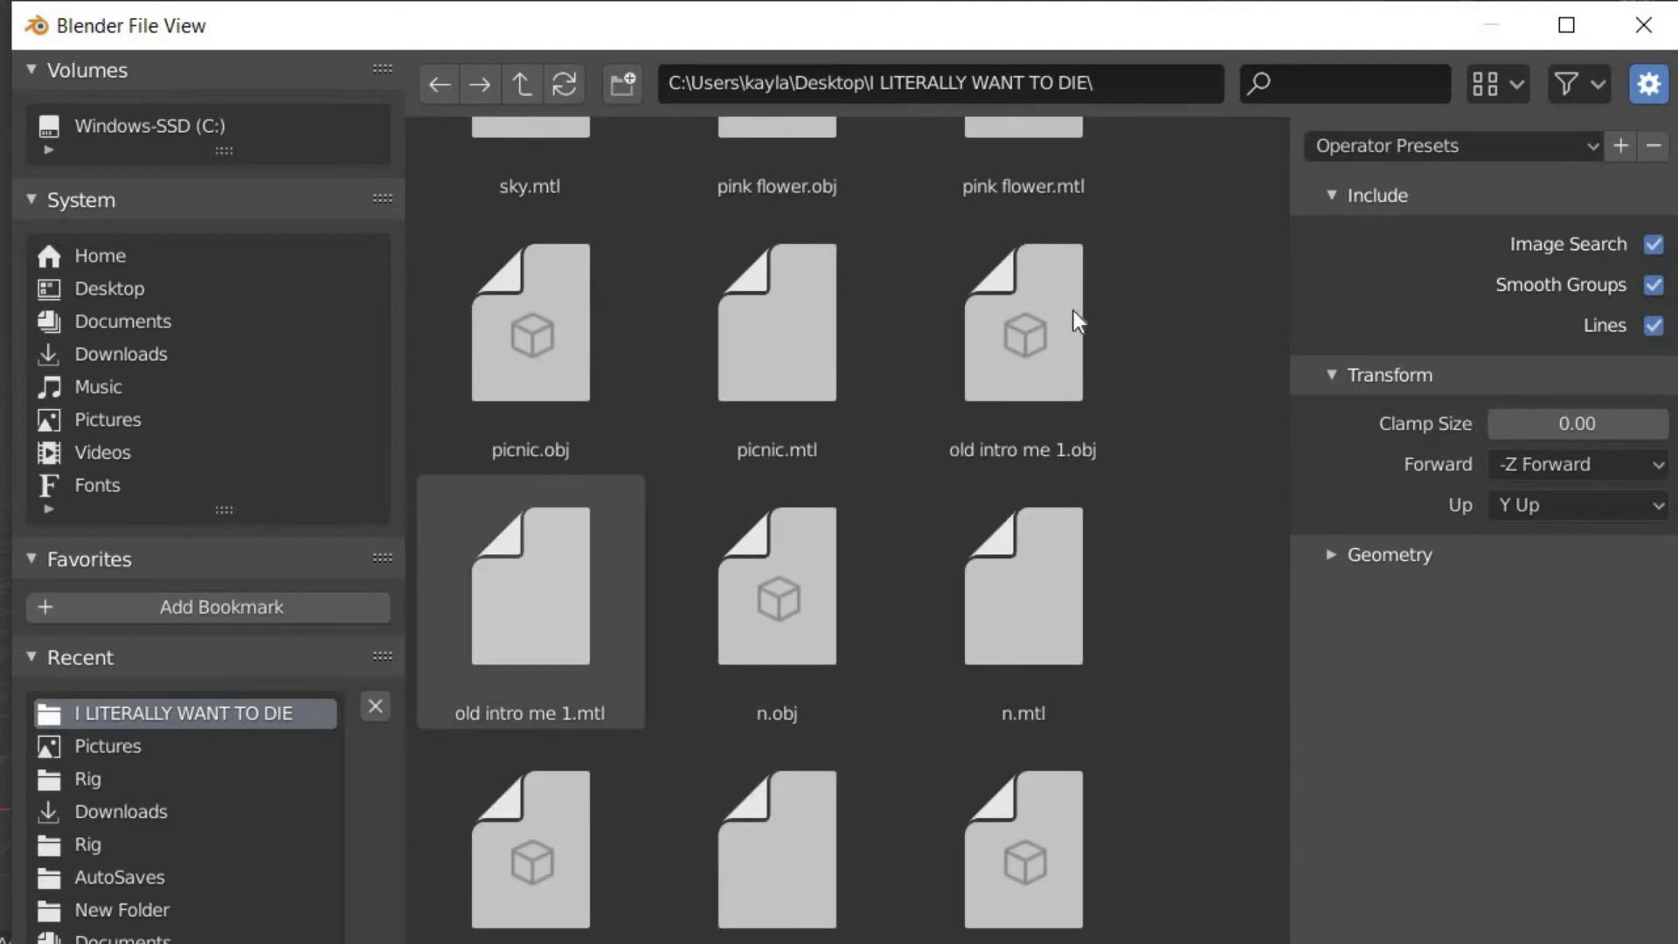
{"action": "left_click", "coordinate": [977, 323]}
{"action": "left_click", "coordinate": [1356, 557]}
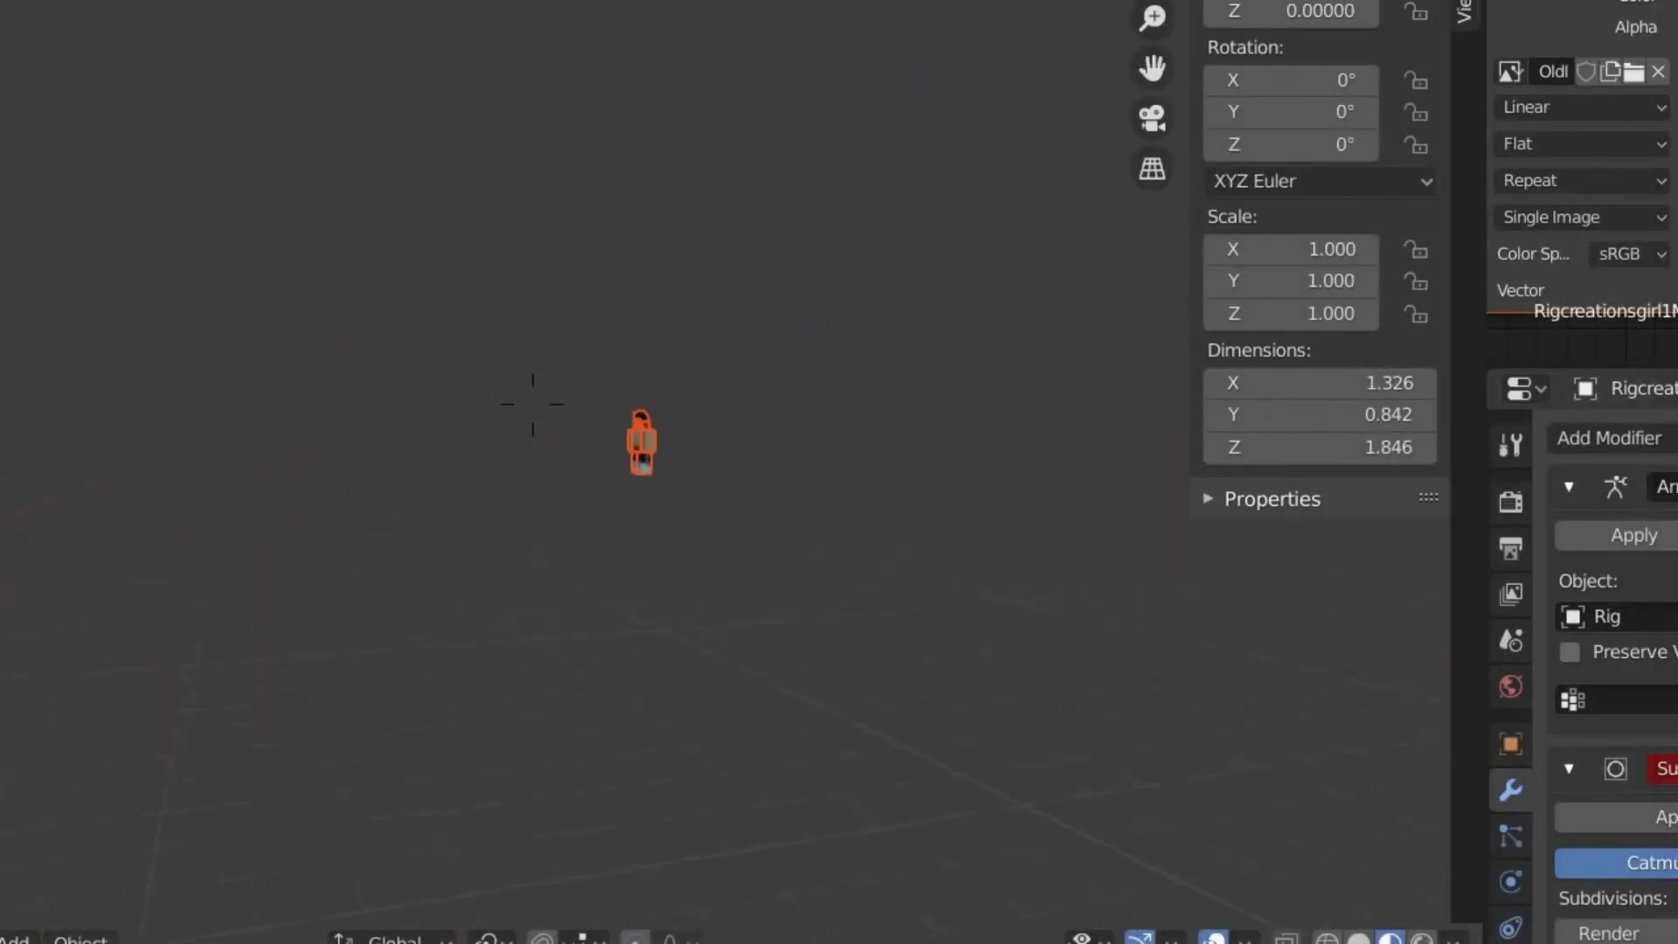
{"action": "key", "text": "KP_Decimal"}
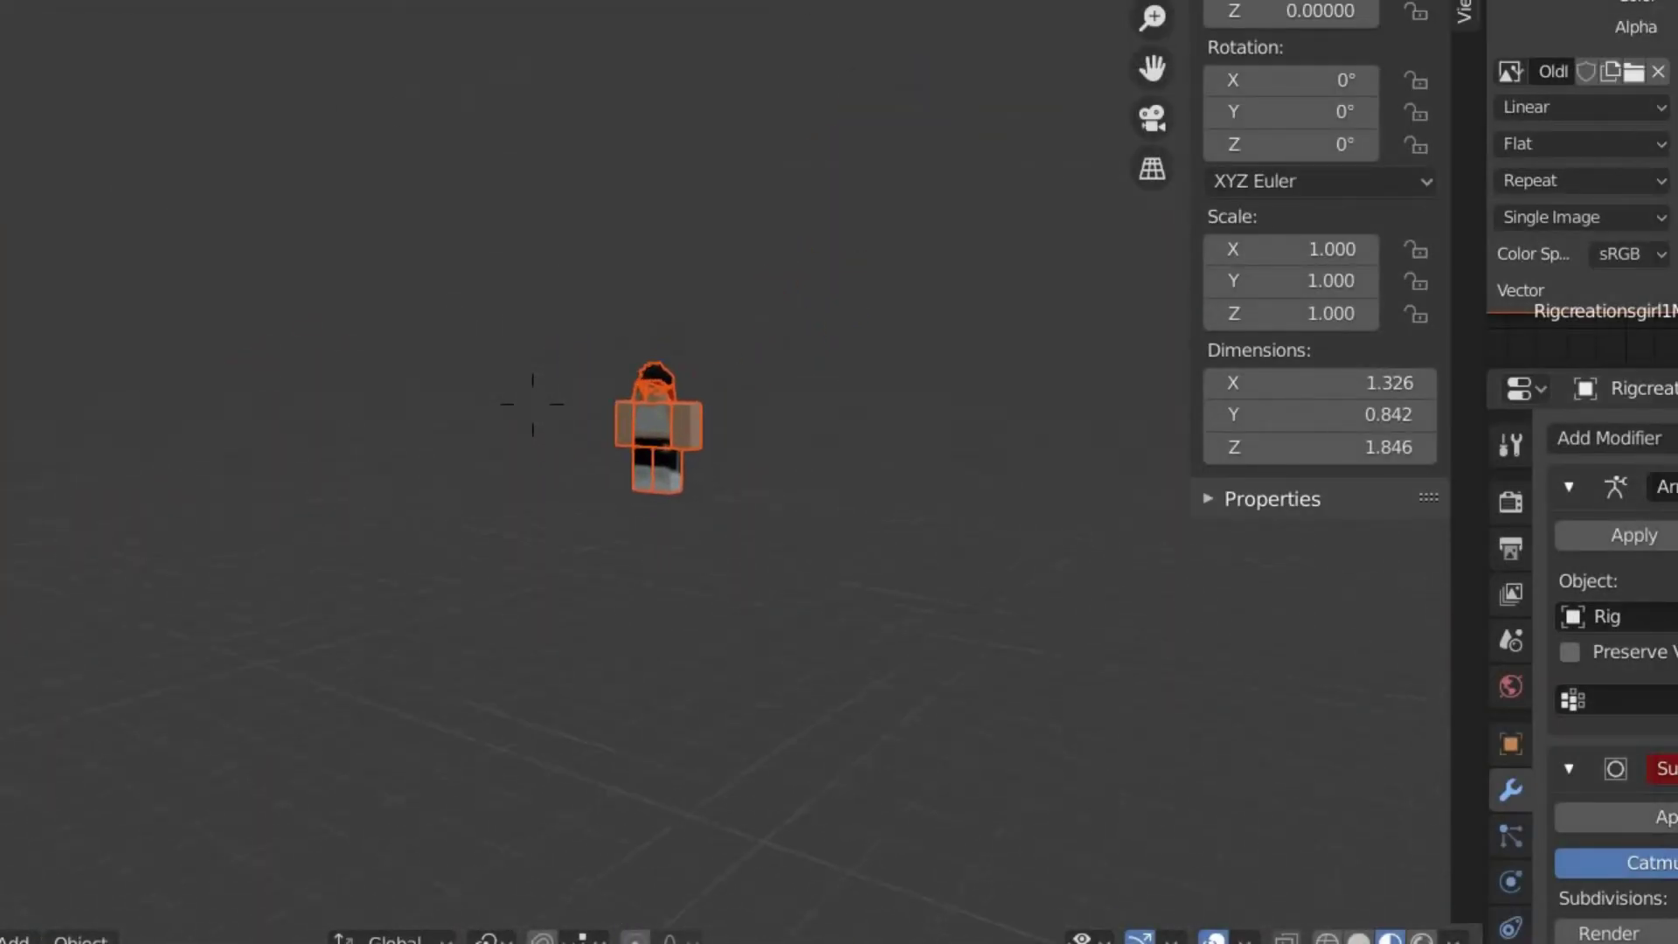
Remove the imported character's torso, arms and legs from the scene and select the remaining head, hair, glasses and hamster
{"action": "key", "text": "w"}
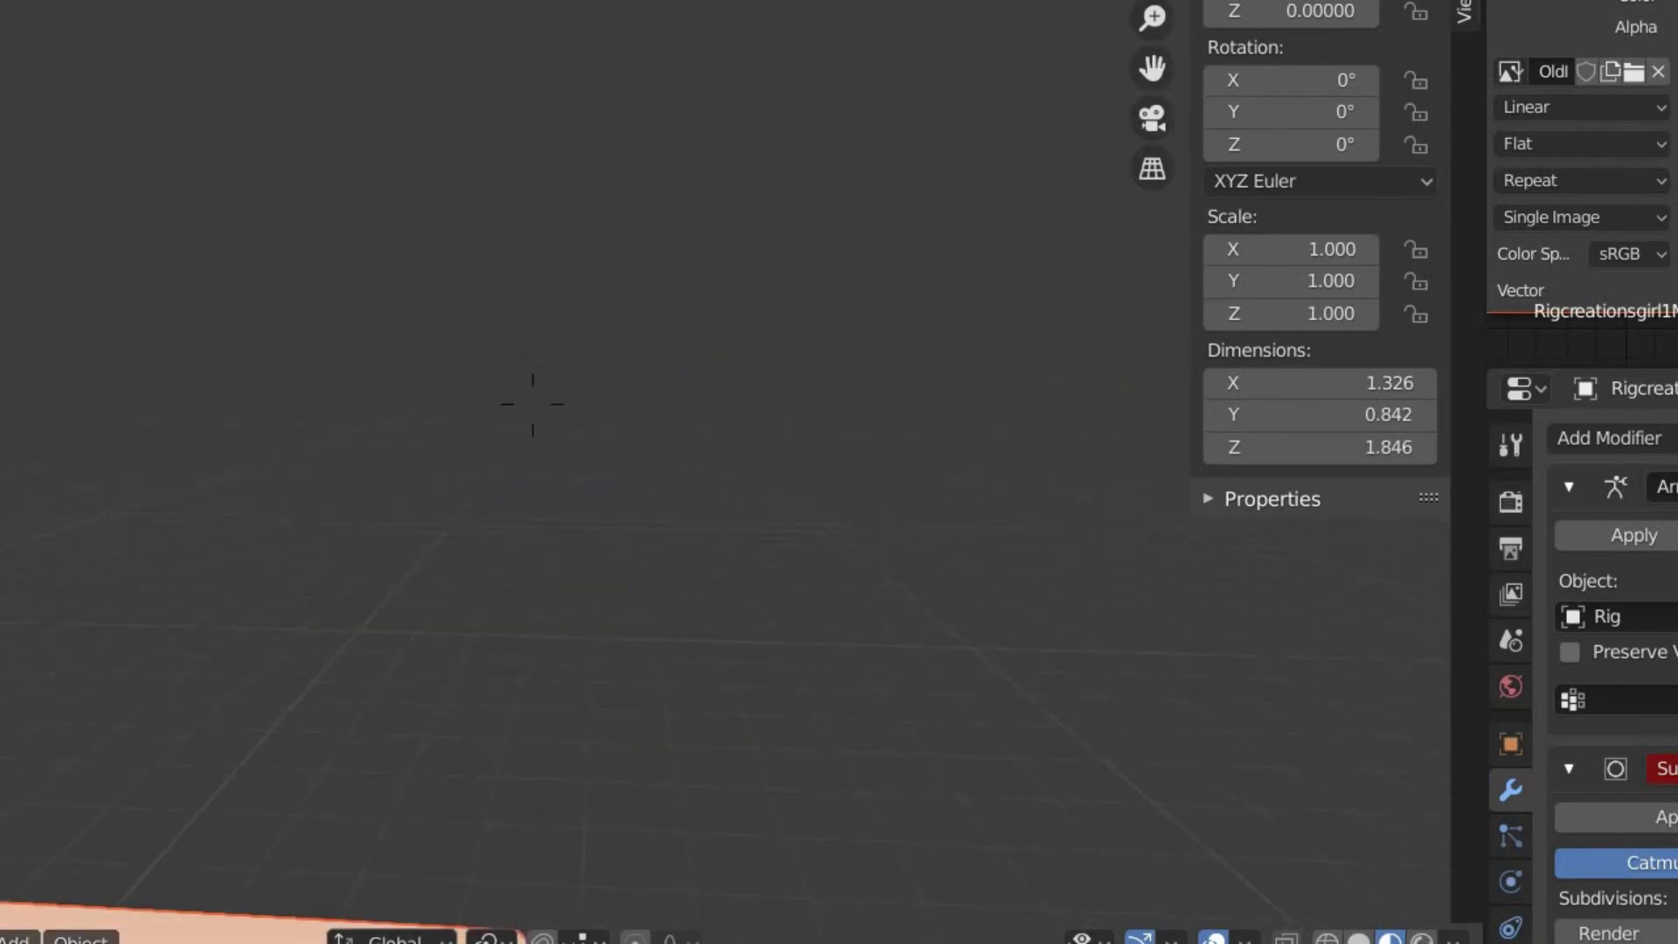
{"action": "key", "text": "s"}
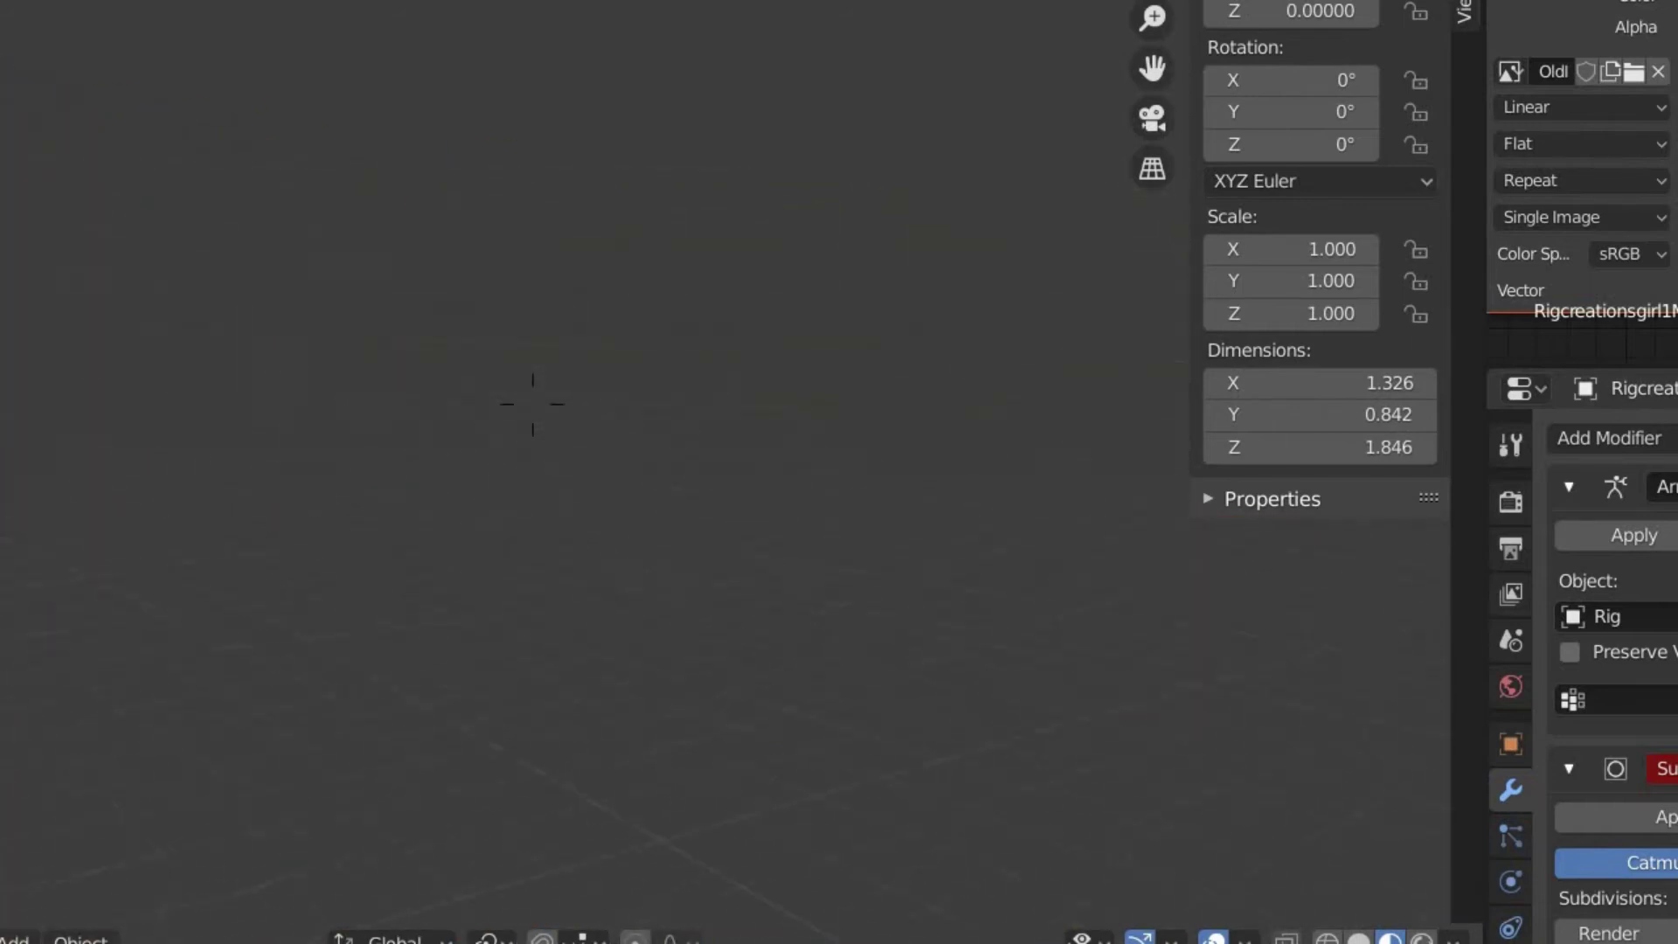
{"action": "key", "text": "KP_4"}
{"action": "key", "text": "KP_4"}
{"action": "key", "text": "KP_4"}
{"action": "key", "text": "KP_4"}
{"action": "key", "text": "w"}
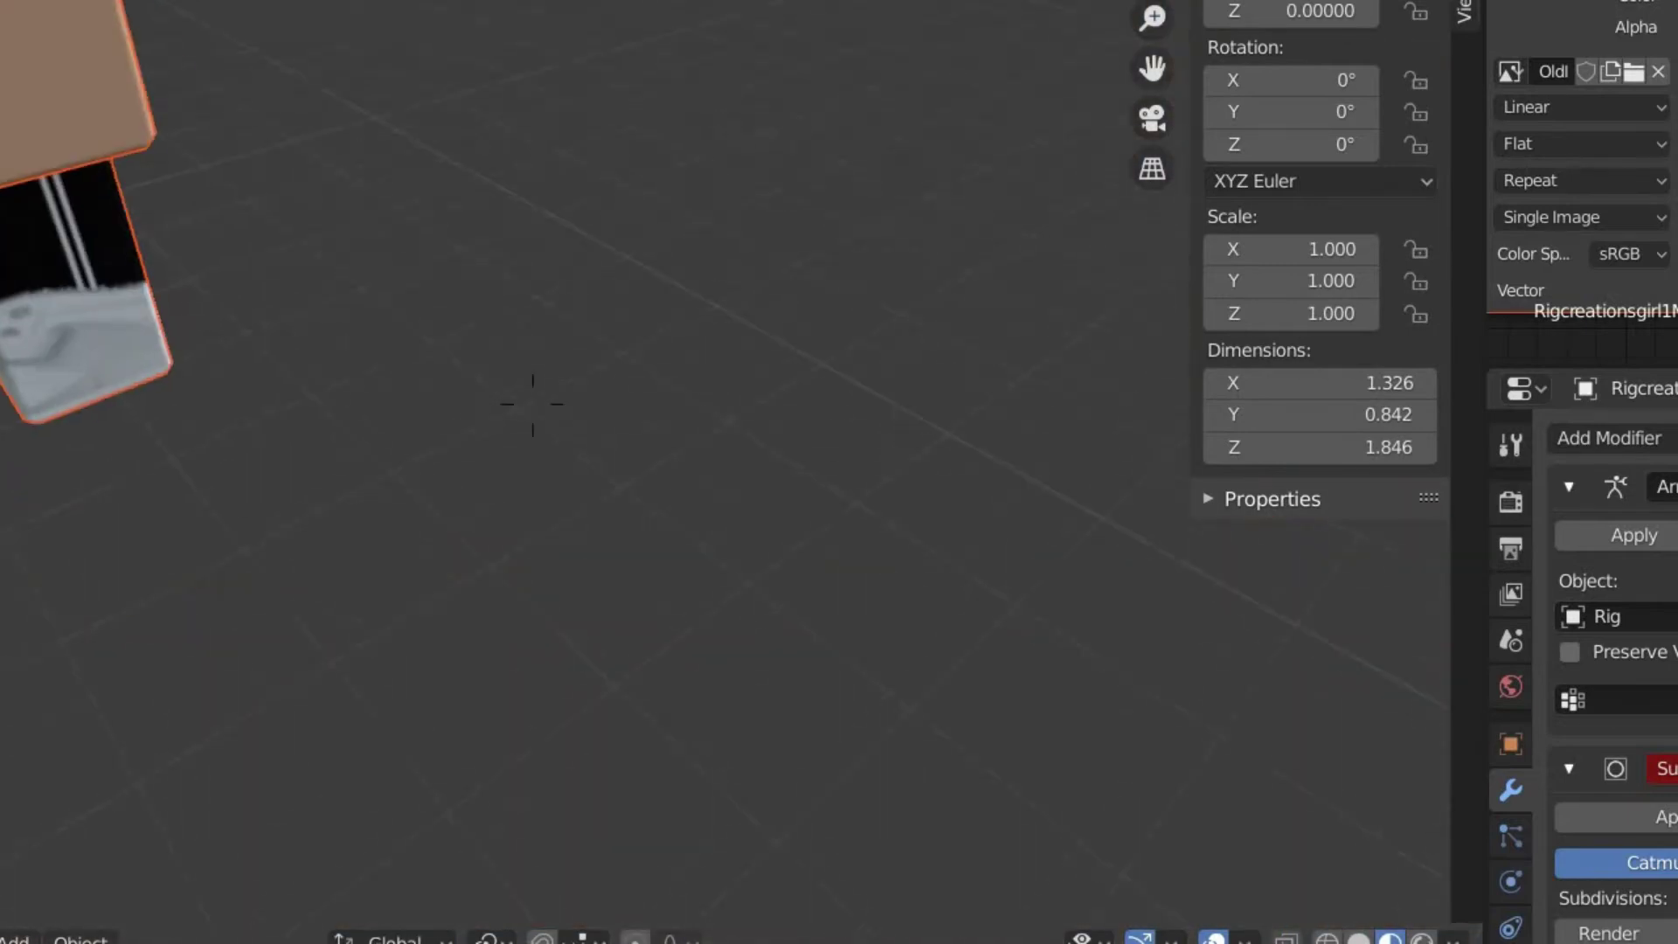
{"action": "left_click", "coordinate": [846, 472]}
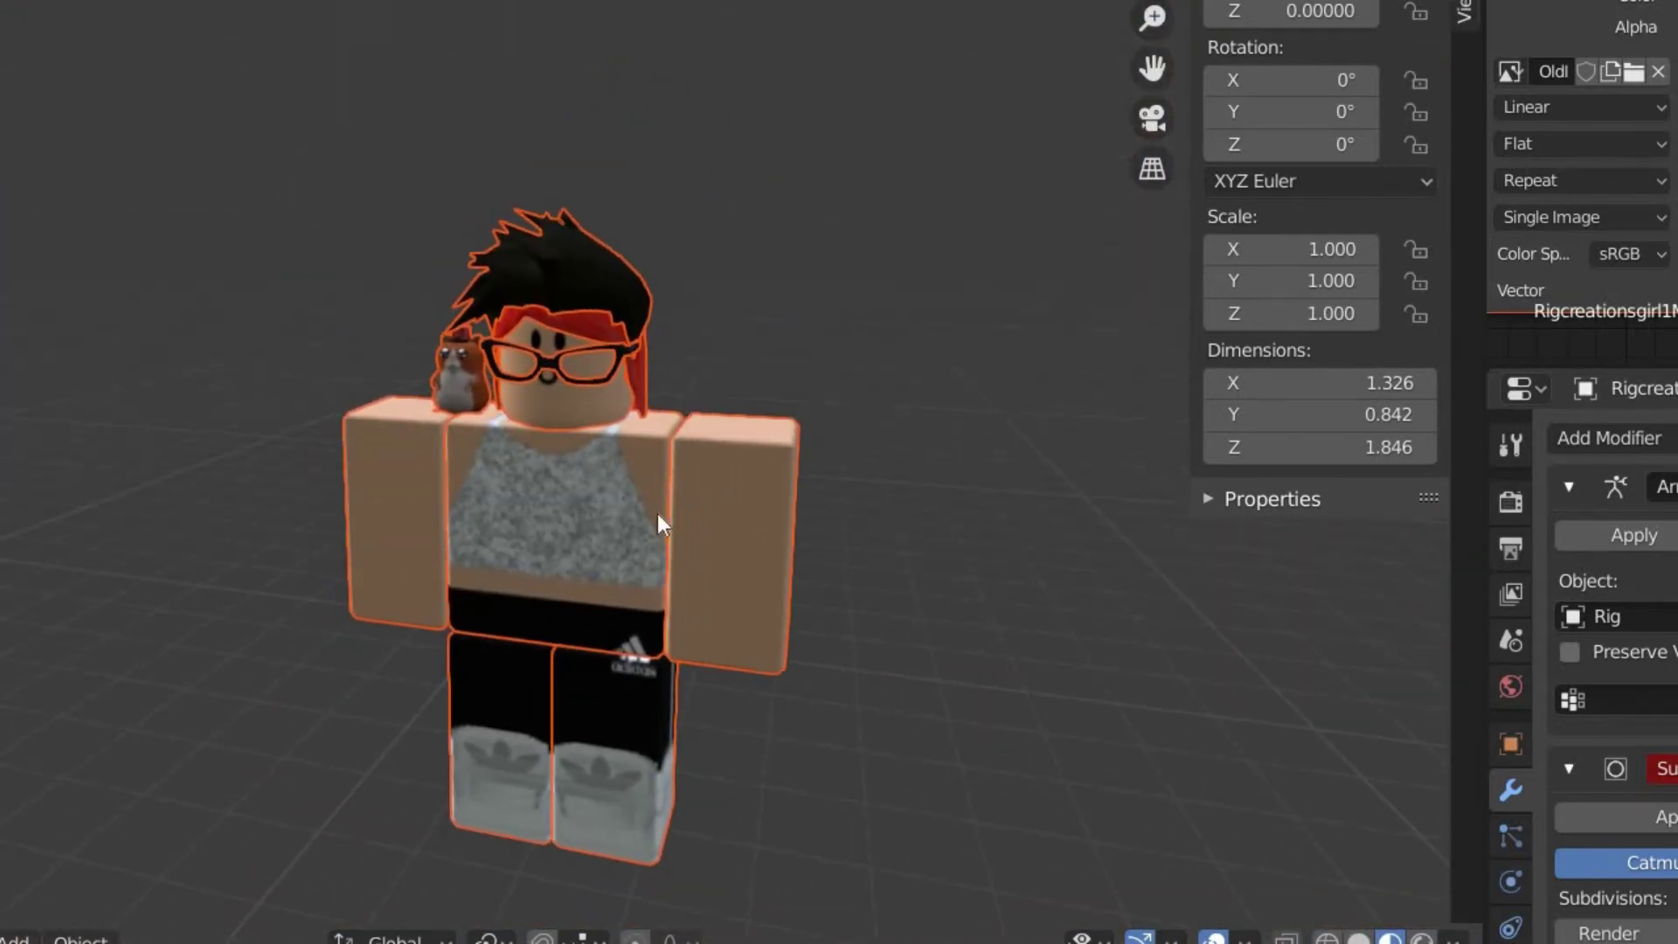
{"action": "key", "text": "KP_1"}
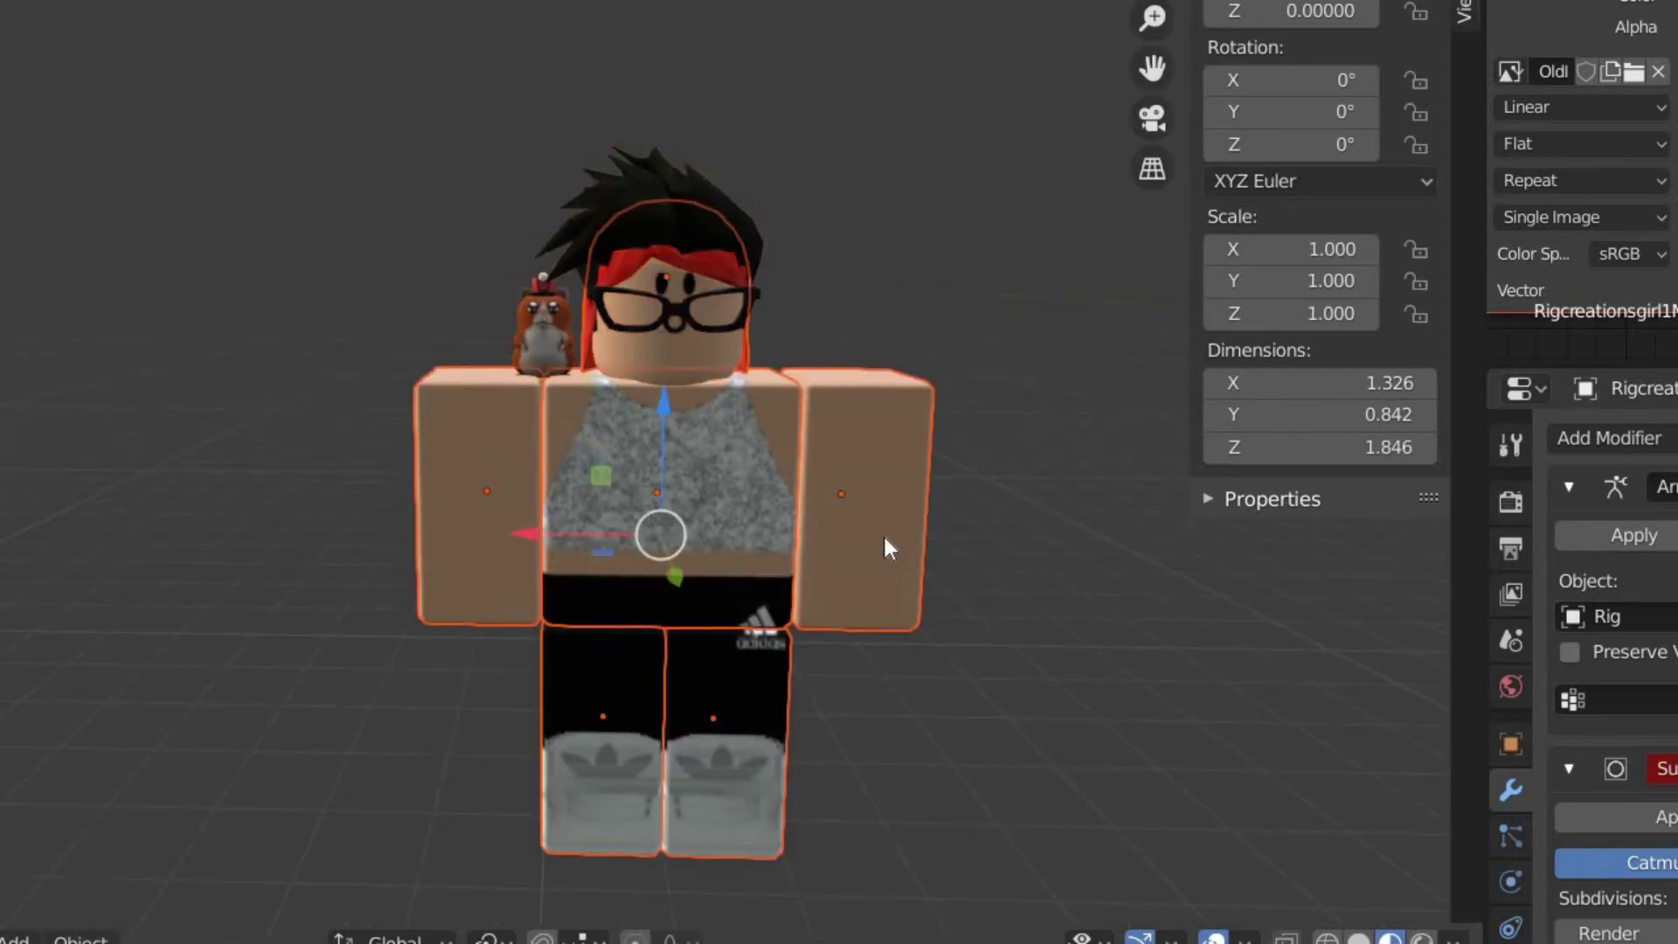
{"action": "left_click_drag", "start_coordinate": [1031, 552], "coordinate": [622, 687]}
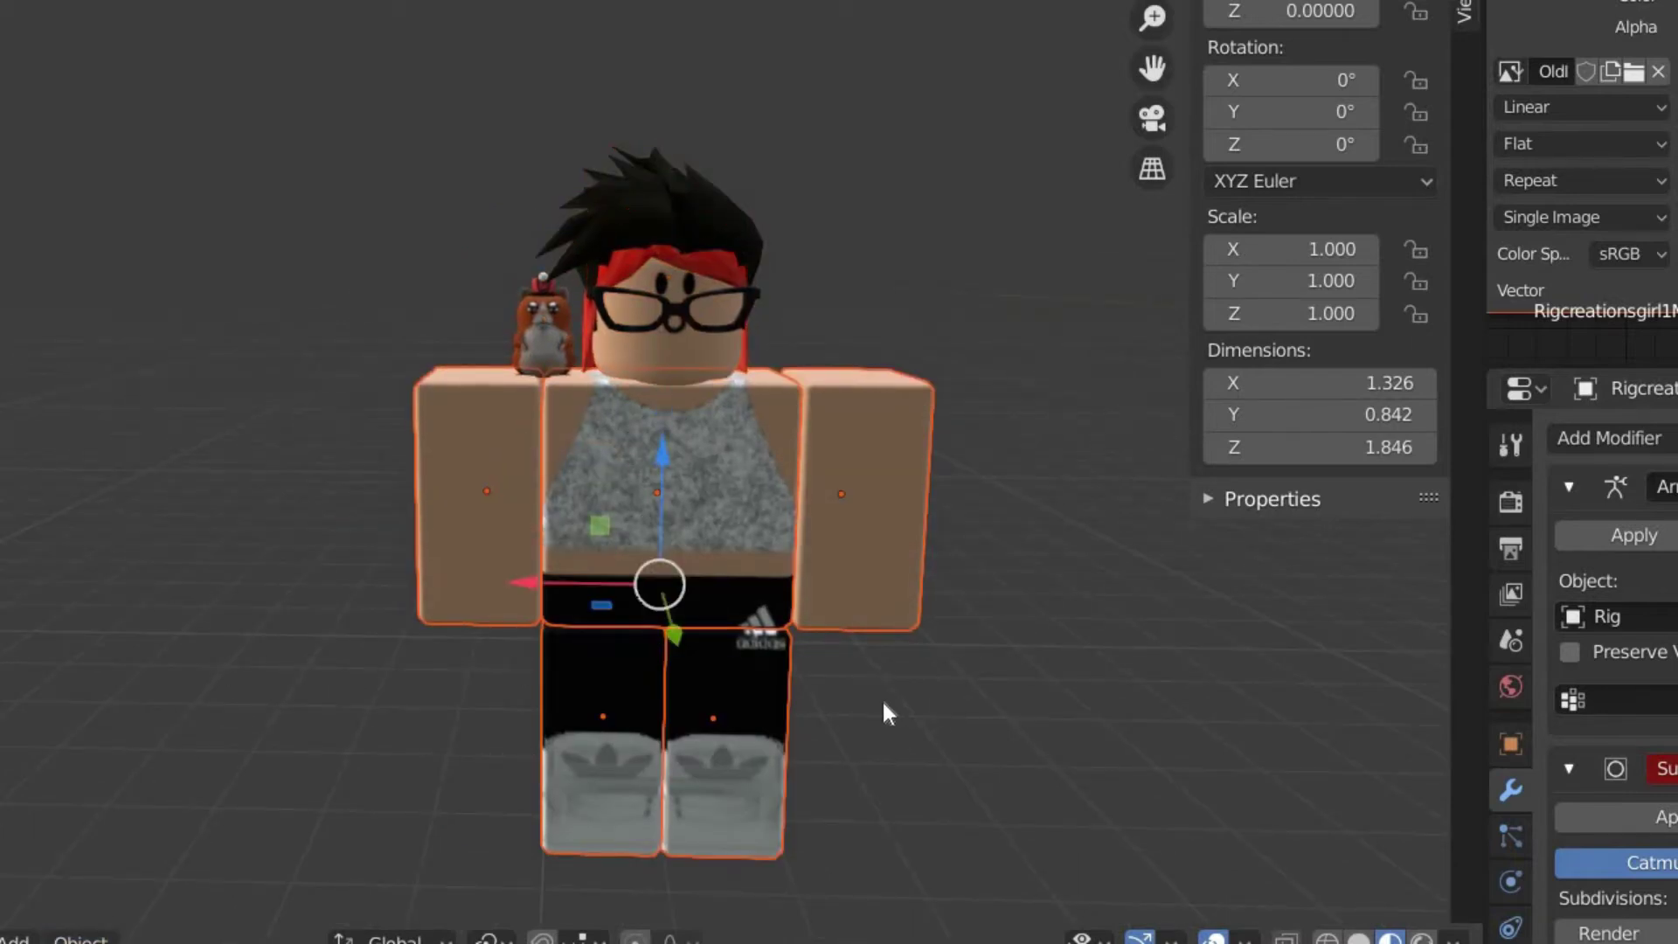
{"action": "key", "text": "h"}
{"action": "key", "text": "a"}
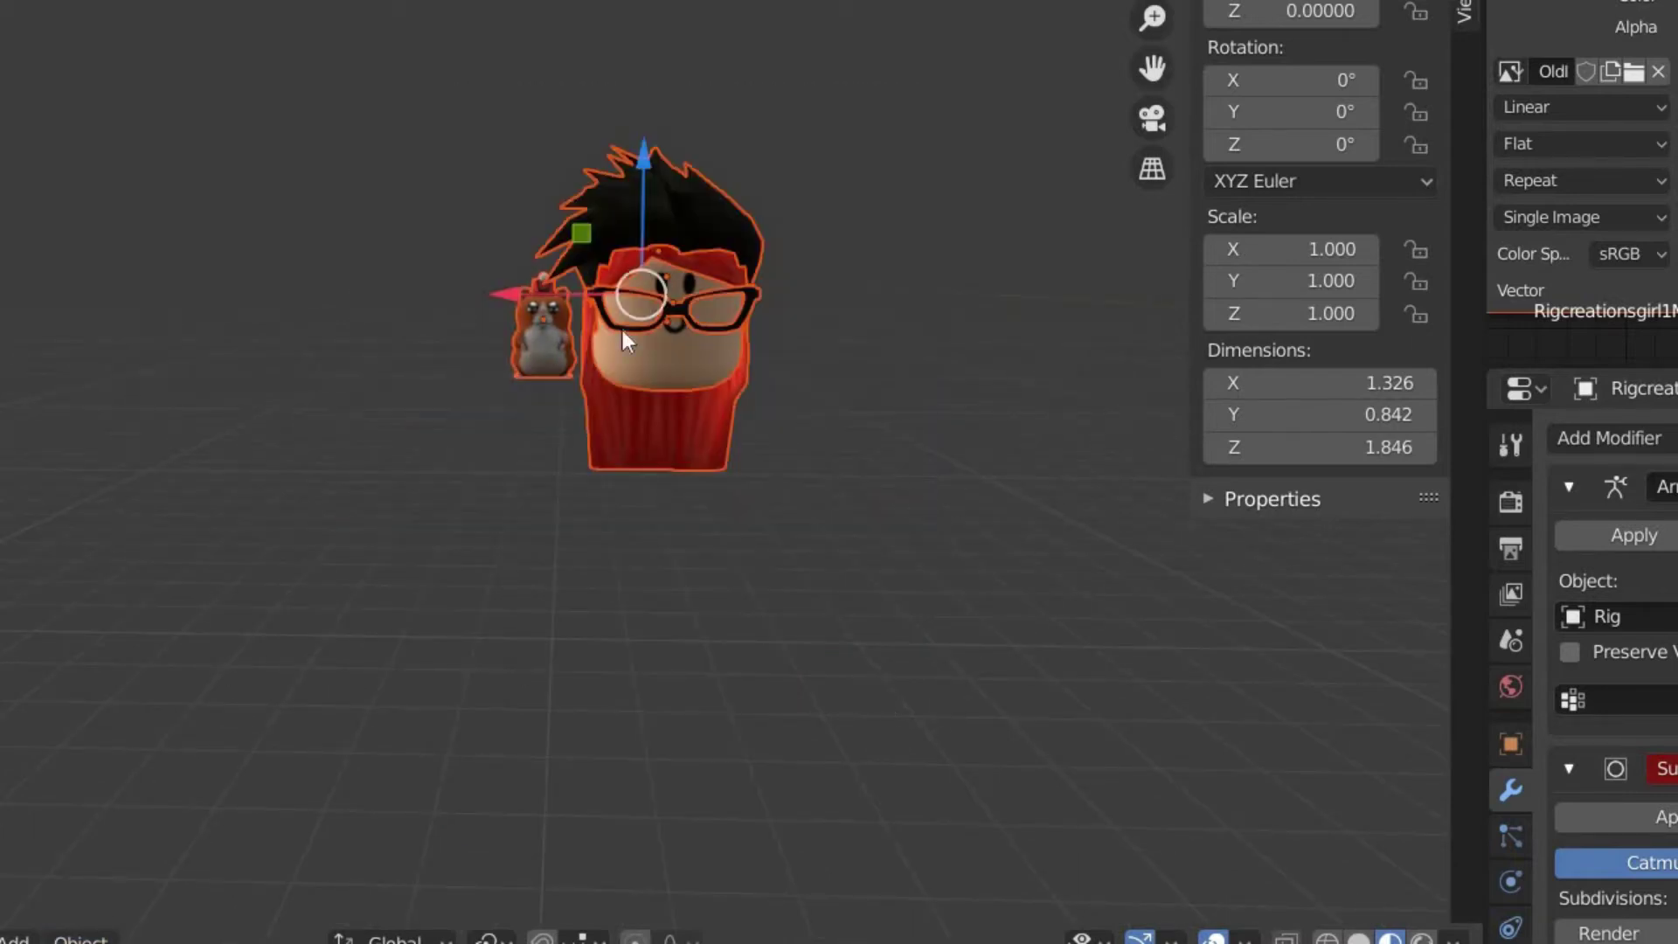
Move the selected head and accessories across the ground toward the X axis line on which the rig stands
{"action": "left_click_drag", "start_coordinate": [501, 299], "coordinate": [0, 302]}
{"action": "key", "text": "shift+grave"}
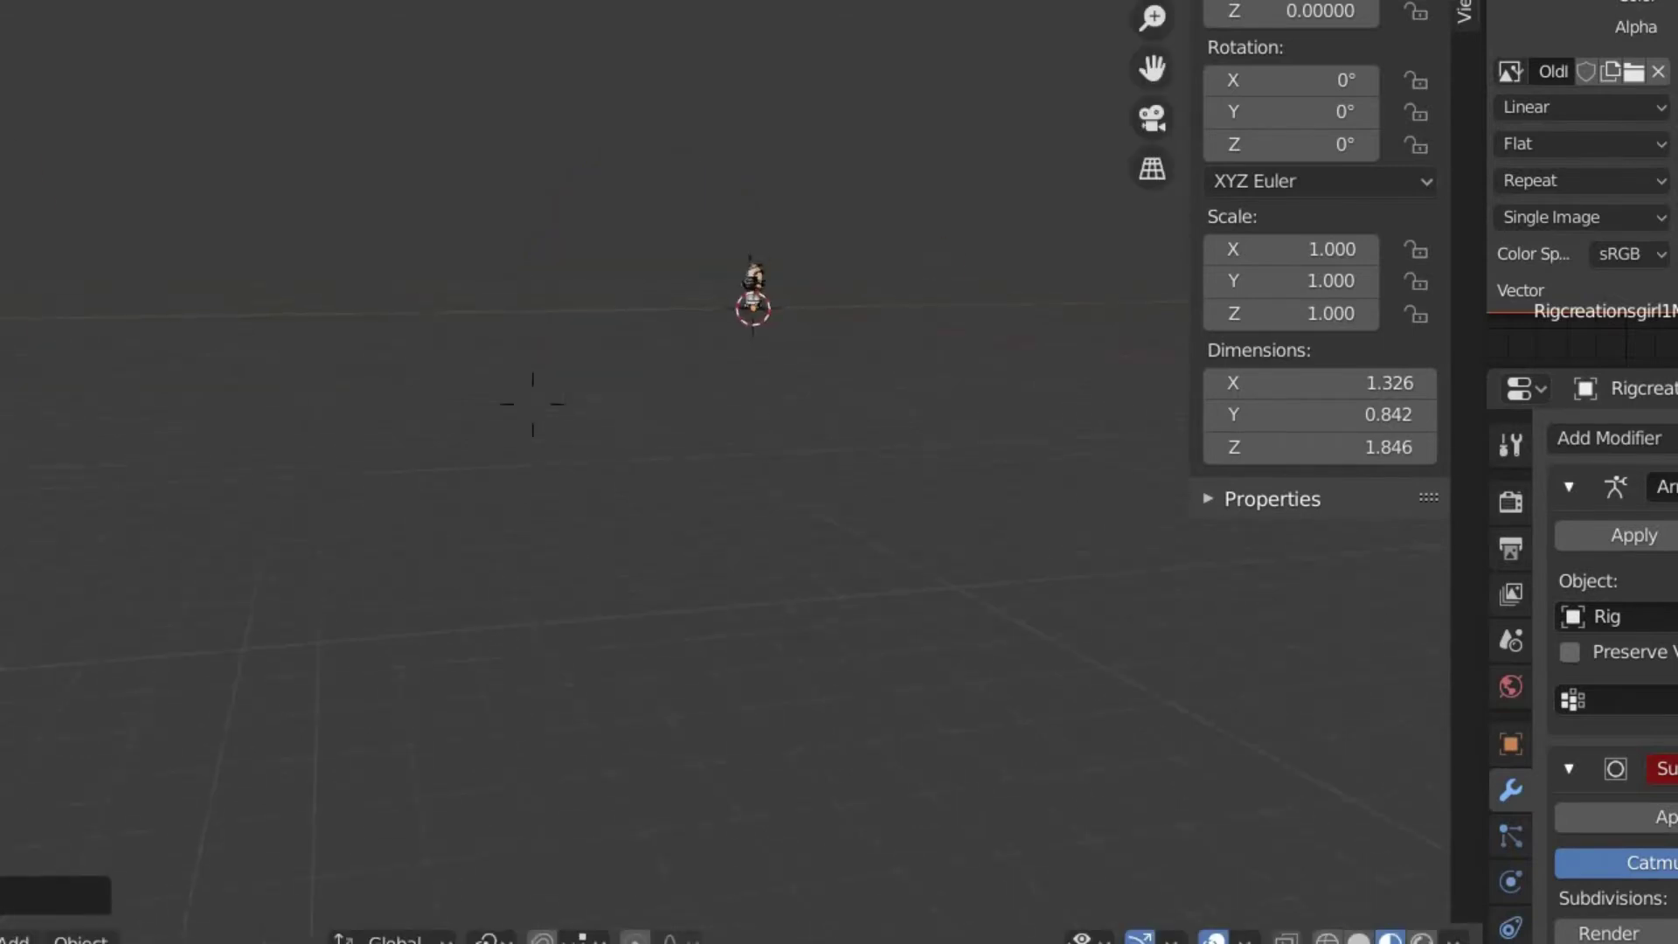
{"action": "key", "text": "a"}
{"action": "left_click", "coordinate": [940, 534]}
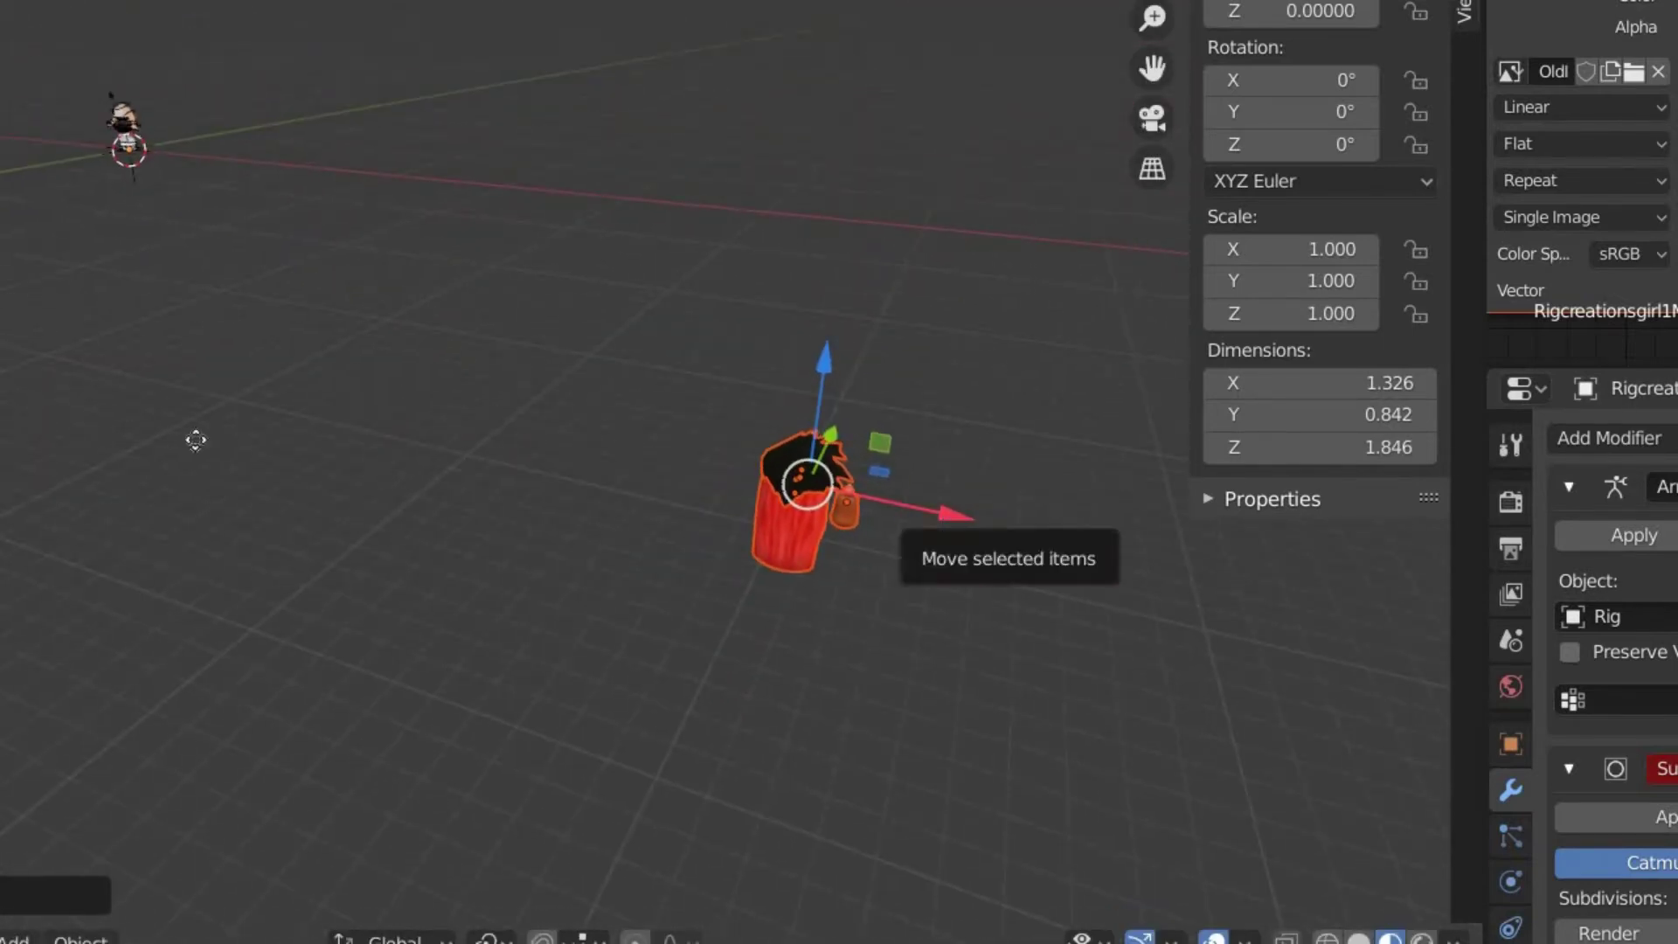
{"action": "left_click_drag", "start_coordinate": [195, 440], "coordinate": [301, 494]}
{"action": "left_click_drag", "start_coordinate": [260, 310], "coordinate": [781, 152]}
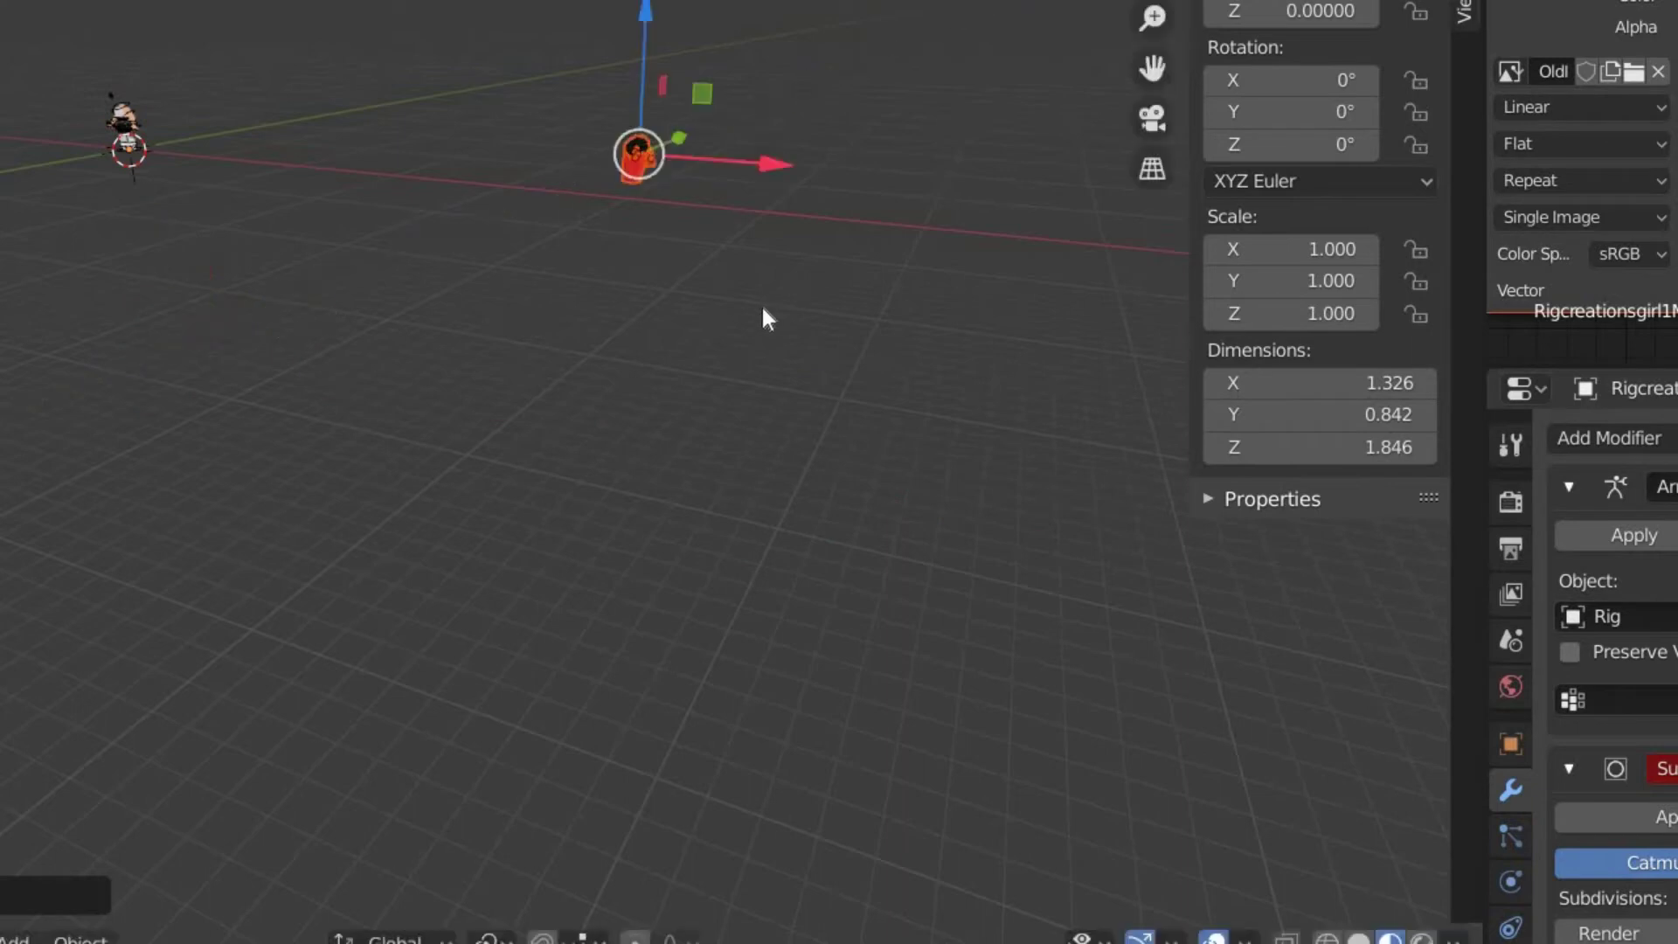
Slide the head and accessories along the X axis closer to the headless rig
{"action": "key", "text": "shift+grave"}
{"action": "key", "text": "w"}
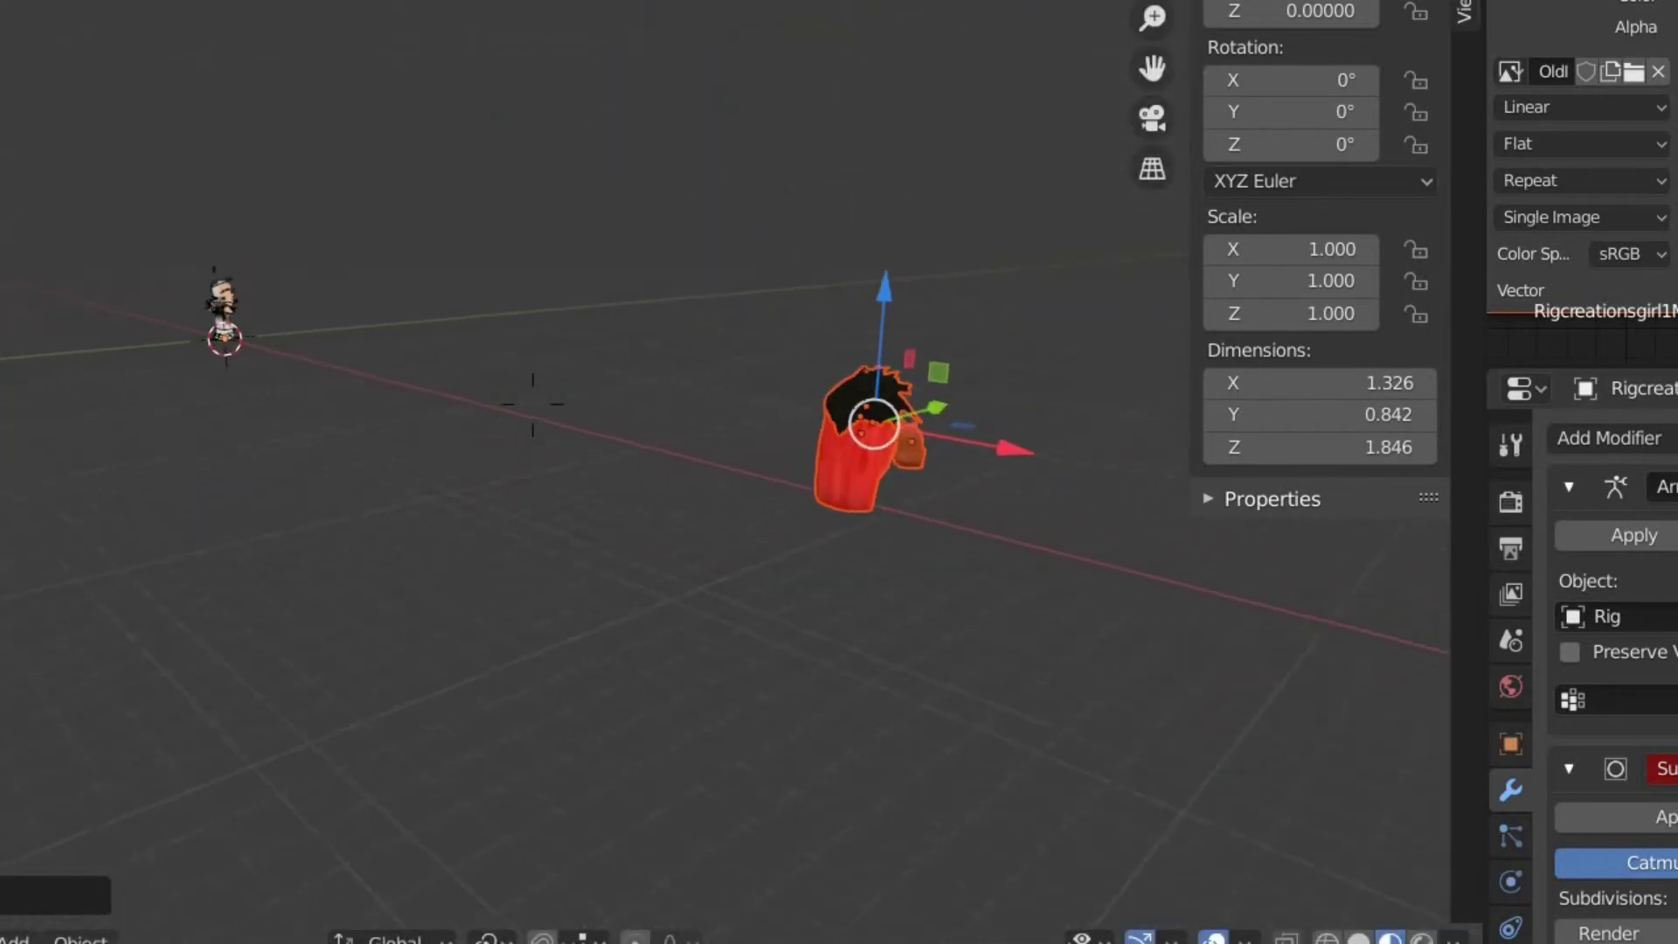
{"action": "left_click", "coordinate": [1089, 507]}
{"action": "left_click_drag", "start_coordinate": [393, 363], "coordinate": [166, 356]}
{"action": "key", "text": "shift+grave"}
{"action": "key", "text": "w"}
{"action": "key", "text": "a"}
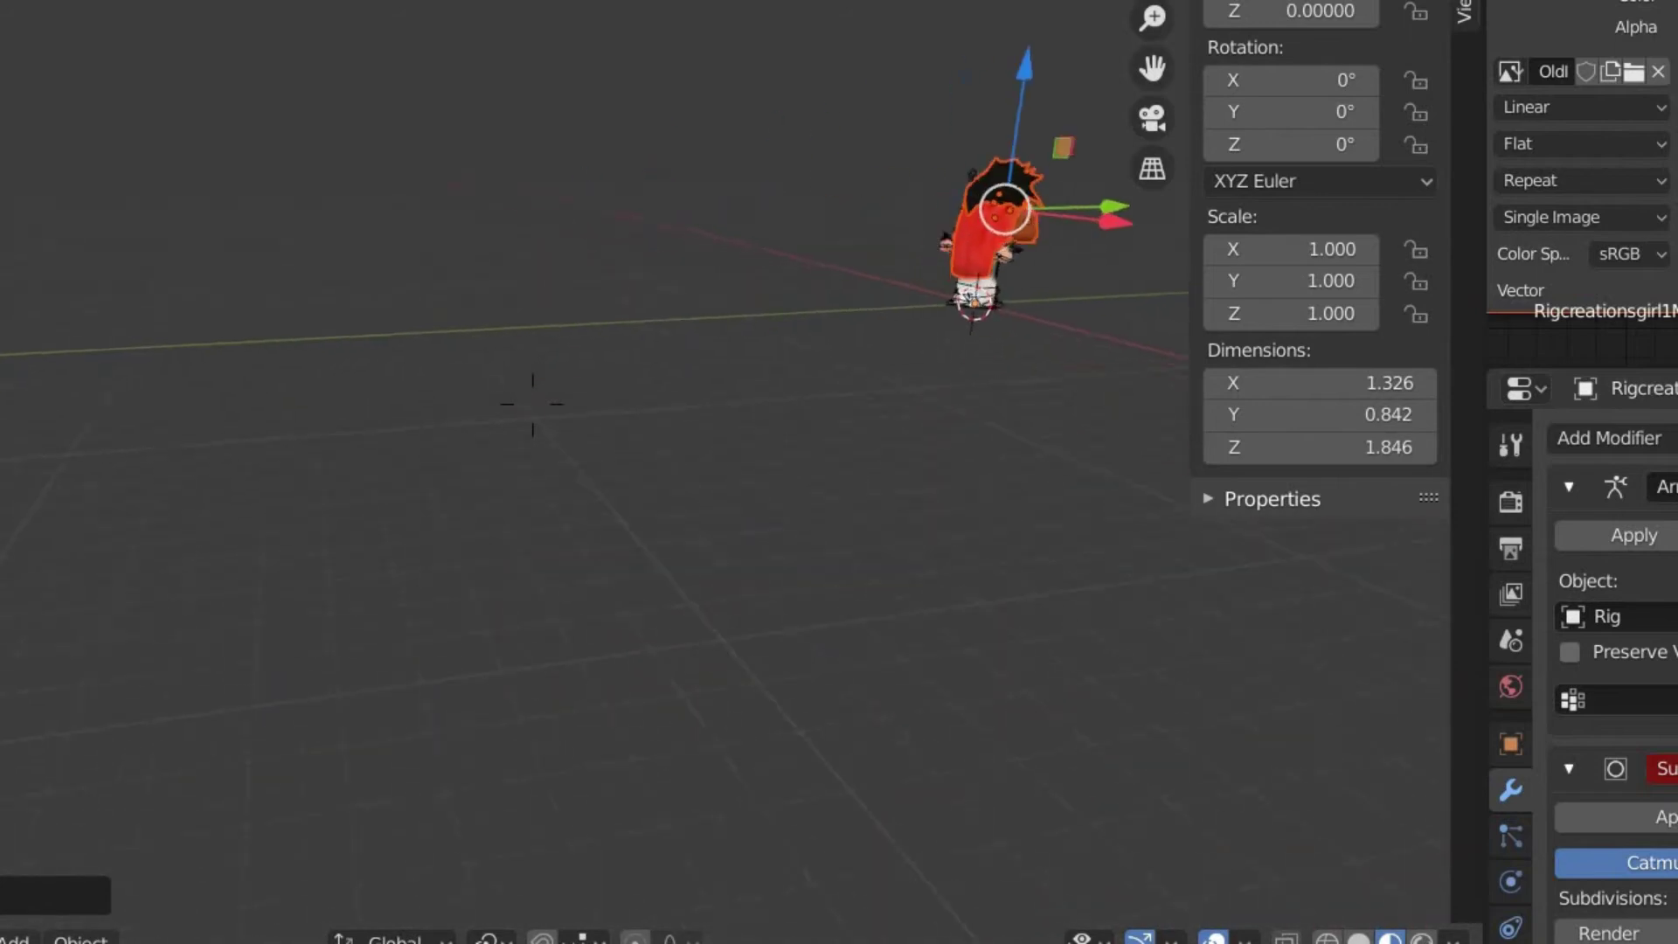
{"action": "key", "text": "s"}
{"action": "key", "text": "w"}
{"action": "key", "text": "a"}
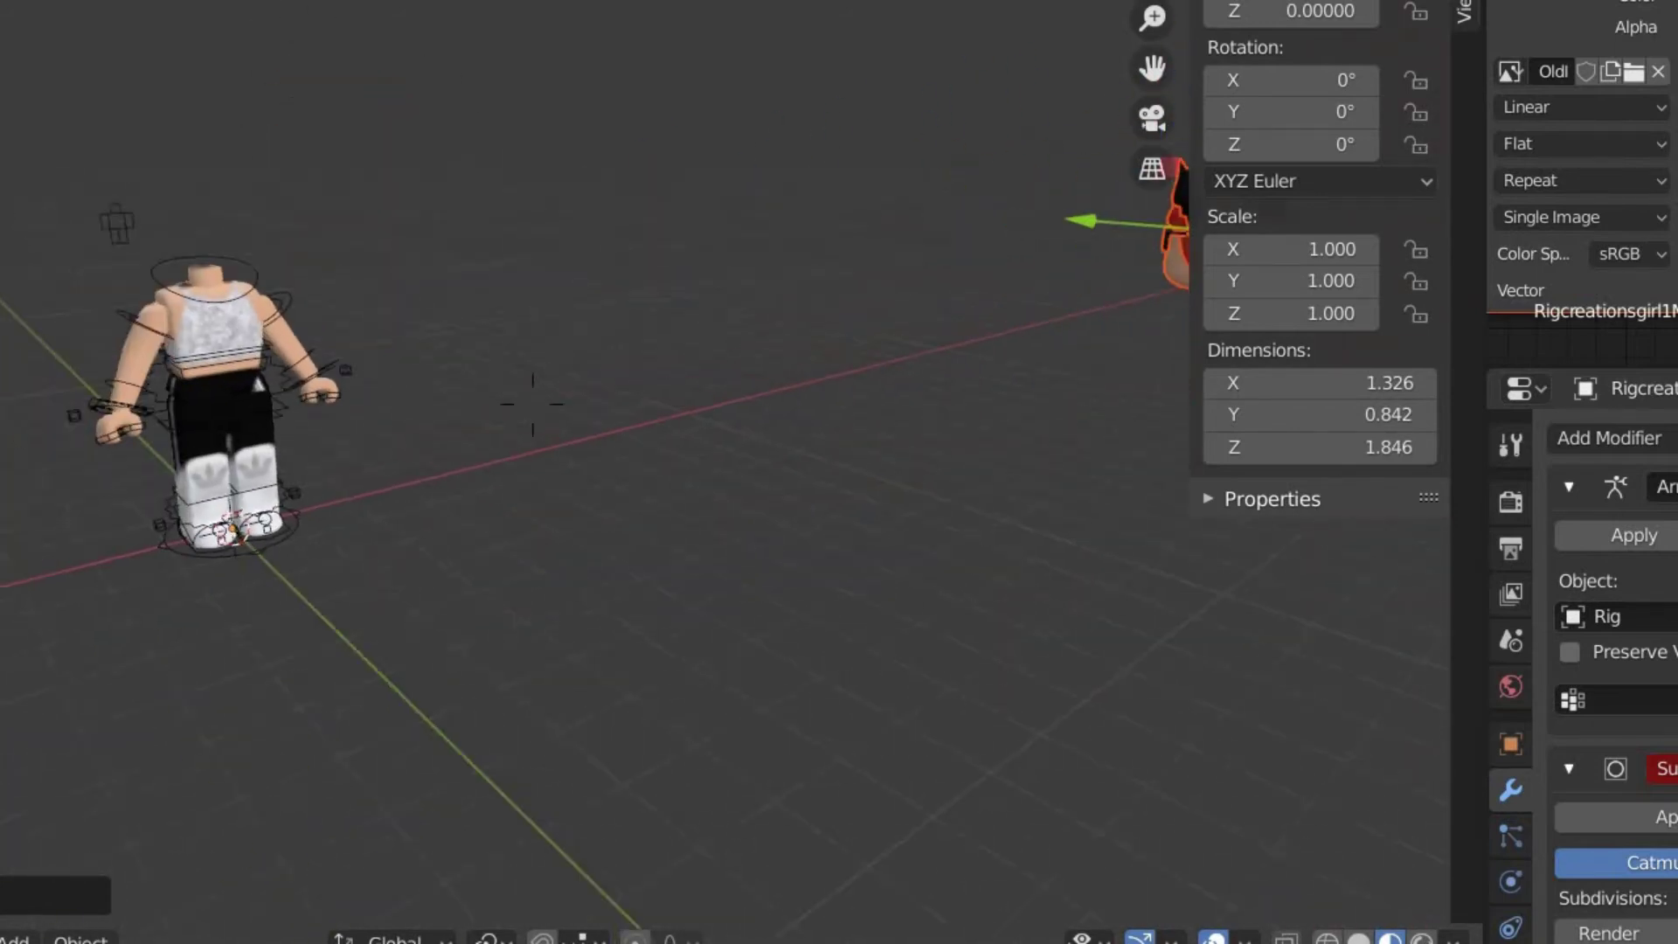
Bring the head and accessories the remaining distance to the rig so they sit roughly above its neck
{"action": "left_click", "coordinate": [868, 277]}
{"action": "left_click_drag", "start_coordinate": [874, 202], "coordinate": [535, 417]}
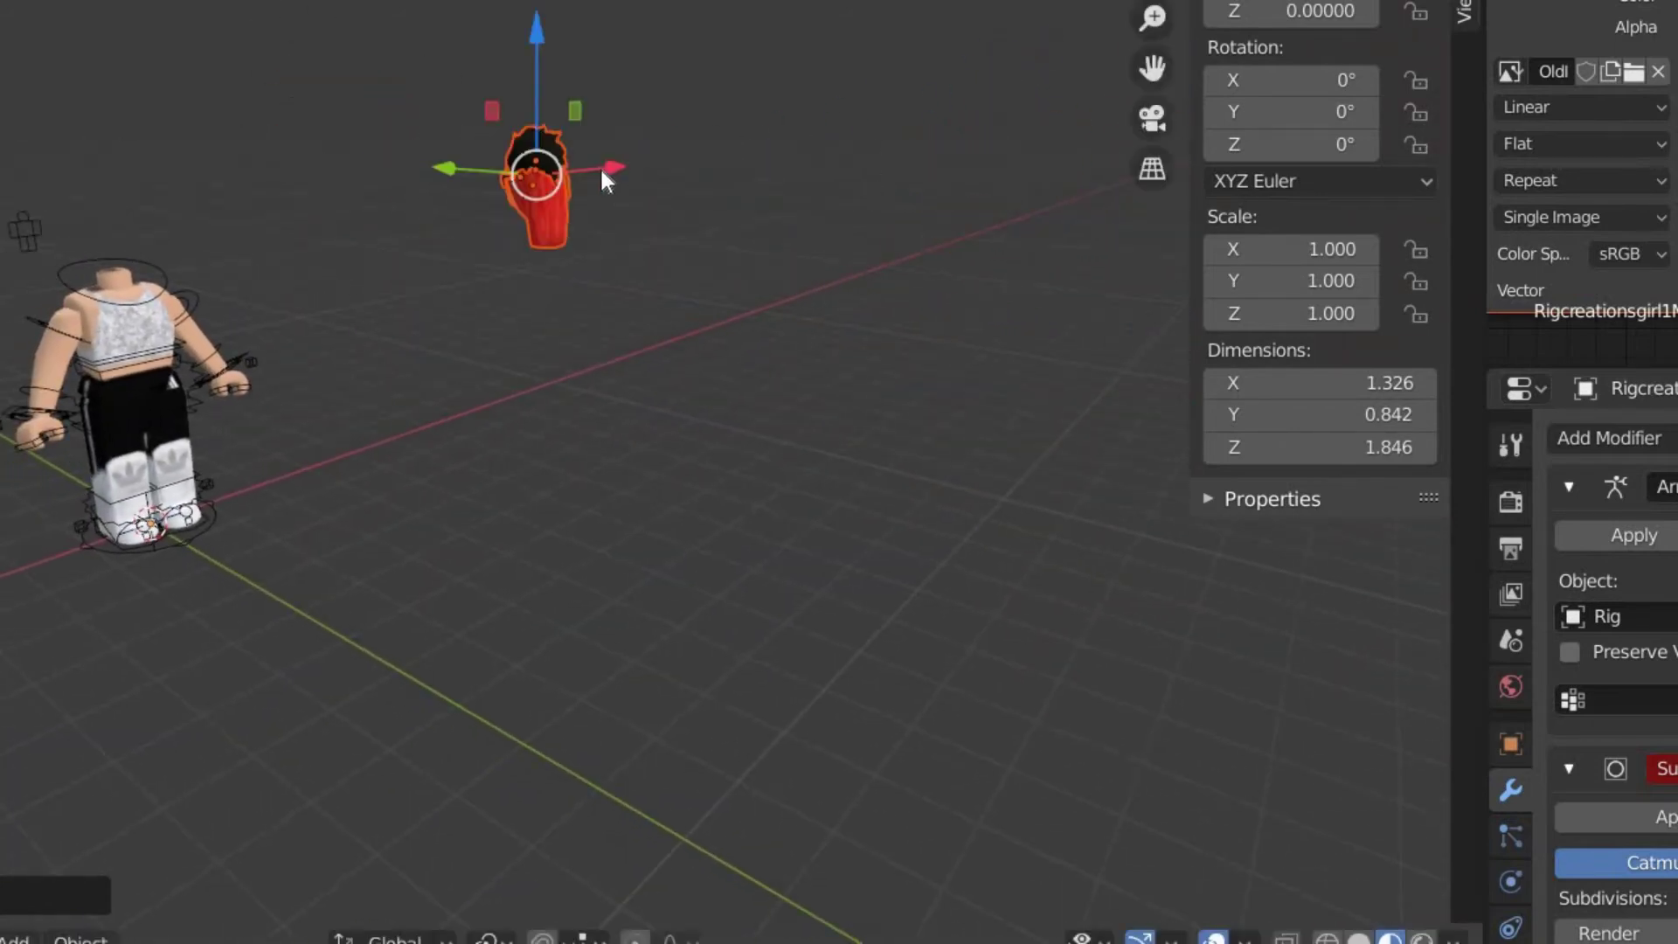
{"action": "left_click_drag", "start_coordinate": [606, 176], "coordinate": [150, 476]}
{"action": "left_click_drag", "start_coordinate": [38, 211], "coordinate": [67, 281]}
{"action": "key", "text": "shift+grave"}
{"action": "key", "text": "w"}
{"action": "key", "text": "a"}
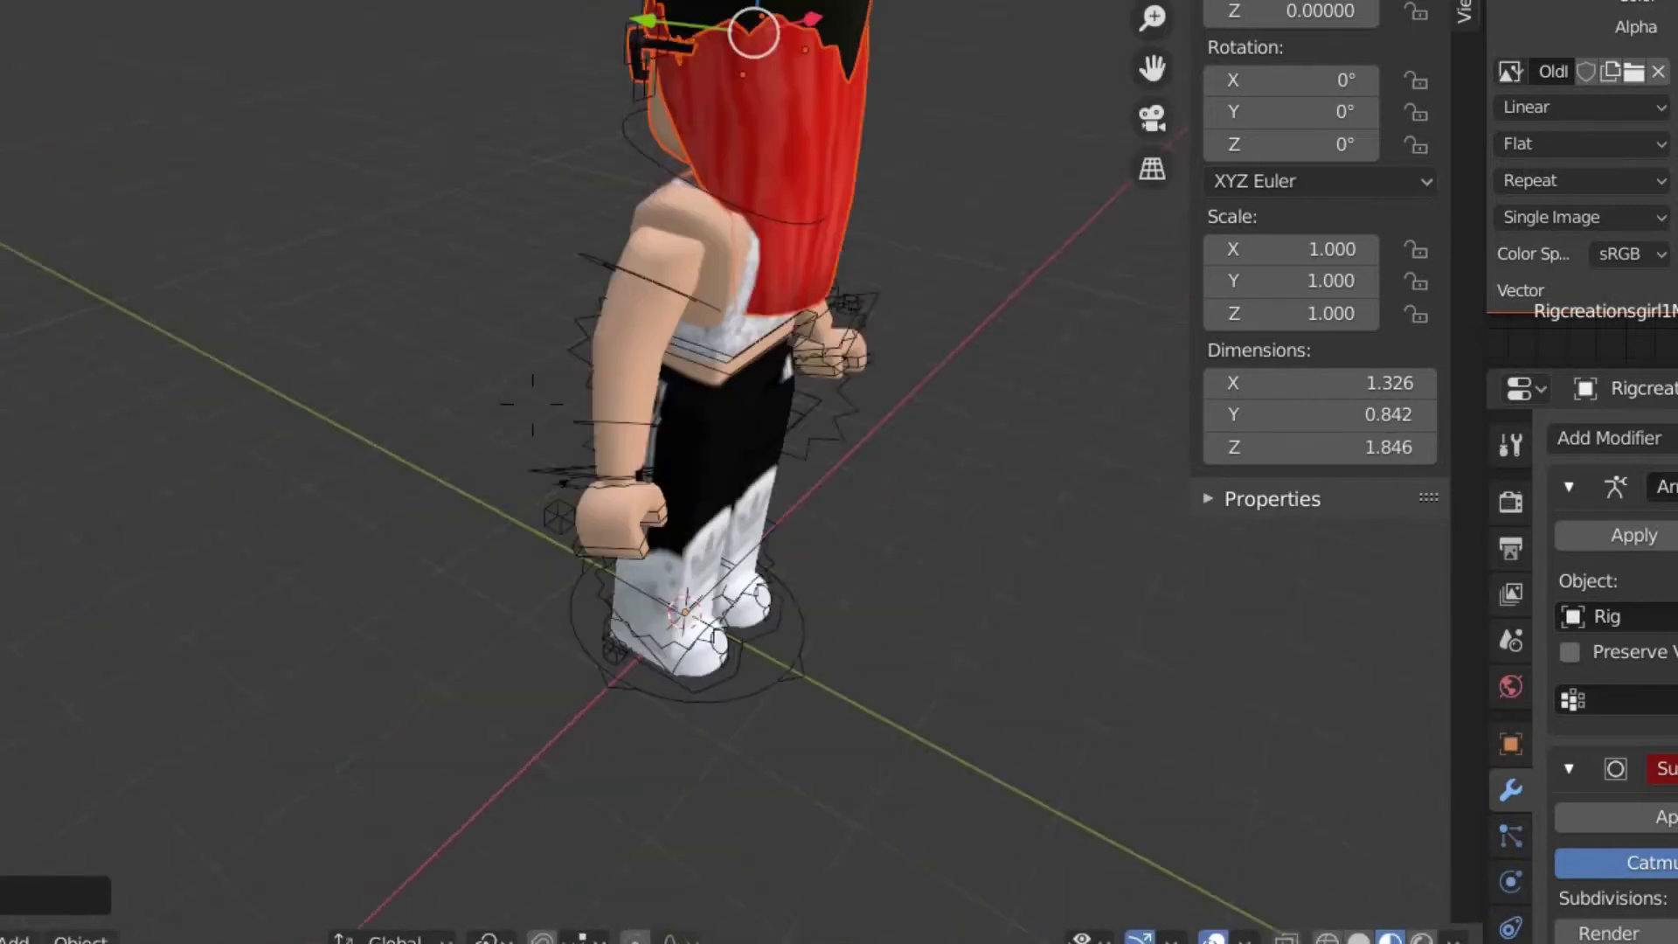
{"action": "left_click", "coordinate": [532, 404]}
Adjust the height of the head group and center it sideways over the rig's neck in front view
{"action": "left_click", "coordinate": [2, 61]}
{"action": "left_click_drag", "start_coordinate": [570, 296], "coordinate": [576, 190]}
{"action": "key", "text": "shift+grave"}
{"action": "middle_click_drag", "start_coordinate": [532, 404], "coordinate": [643, 423]}
{"action": "left_click_drag", "start_coordinate": [644, 395], "coordinate": [650, 459]}
{"action": "key", "text": "shift+space"}
{"action": "key", "text": "g"}
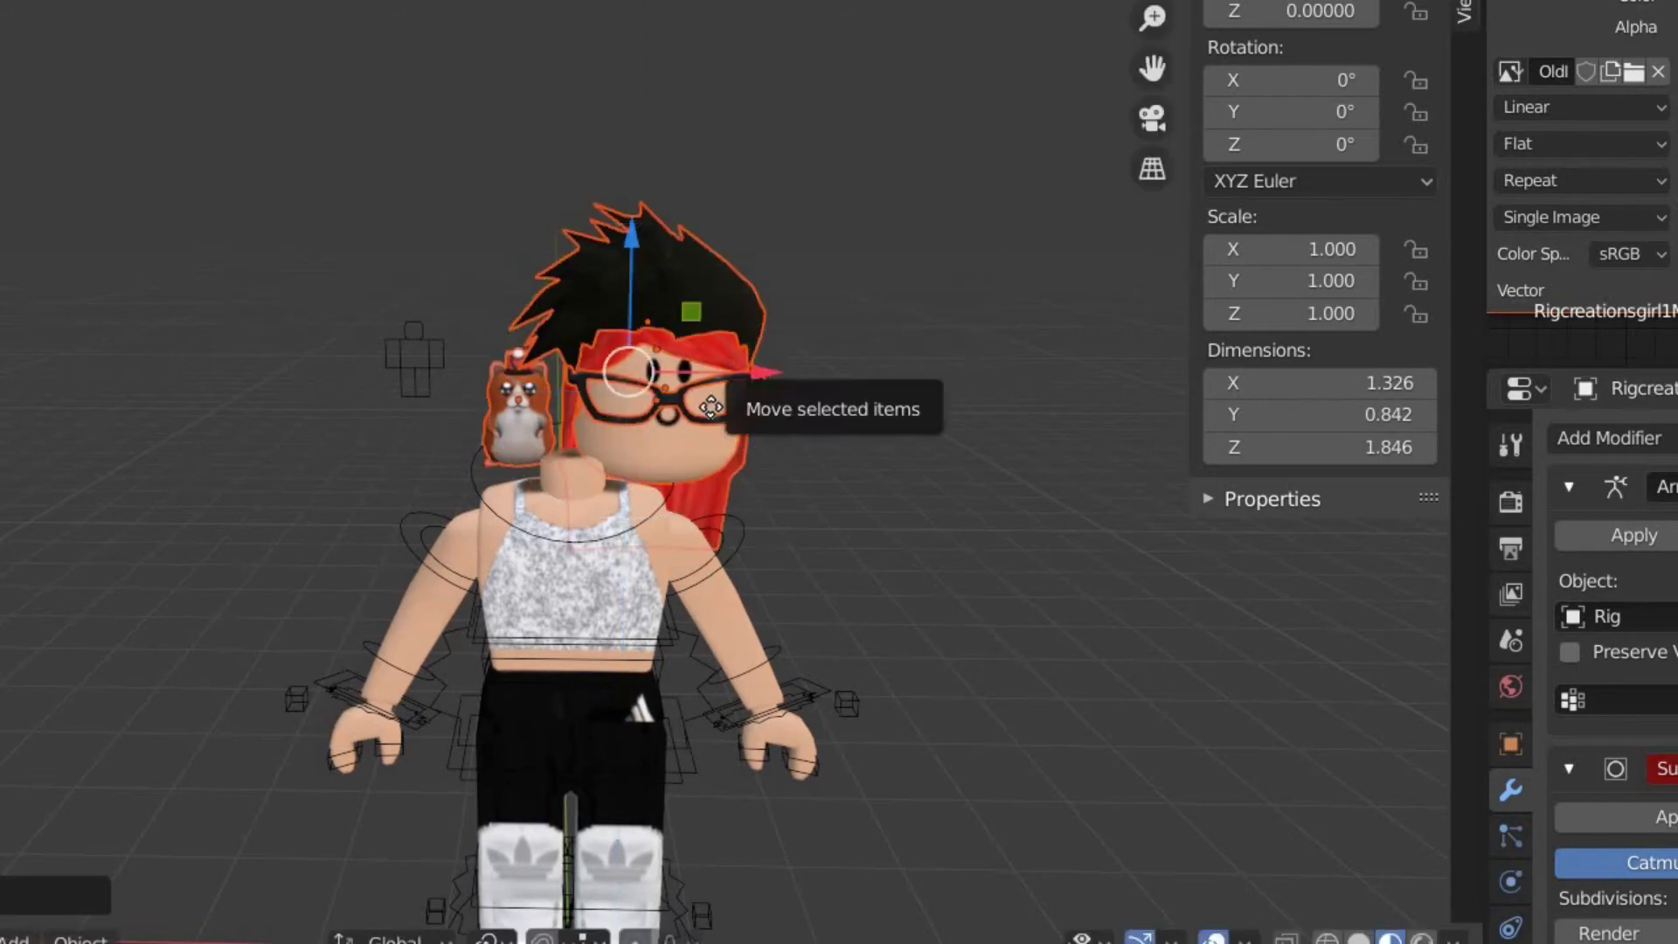
{"action": "left_click_drag", "start_coordinate": [767, 373], "coordinate": [685, 435]}
Align the head and accessories front to back with the rig's neck, checking from both sides
{"action": "middle_click_drag", "start_coordinate": [685, 435], "coordinate": [547, 263]}
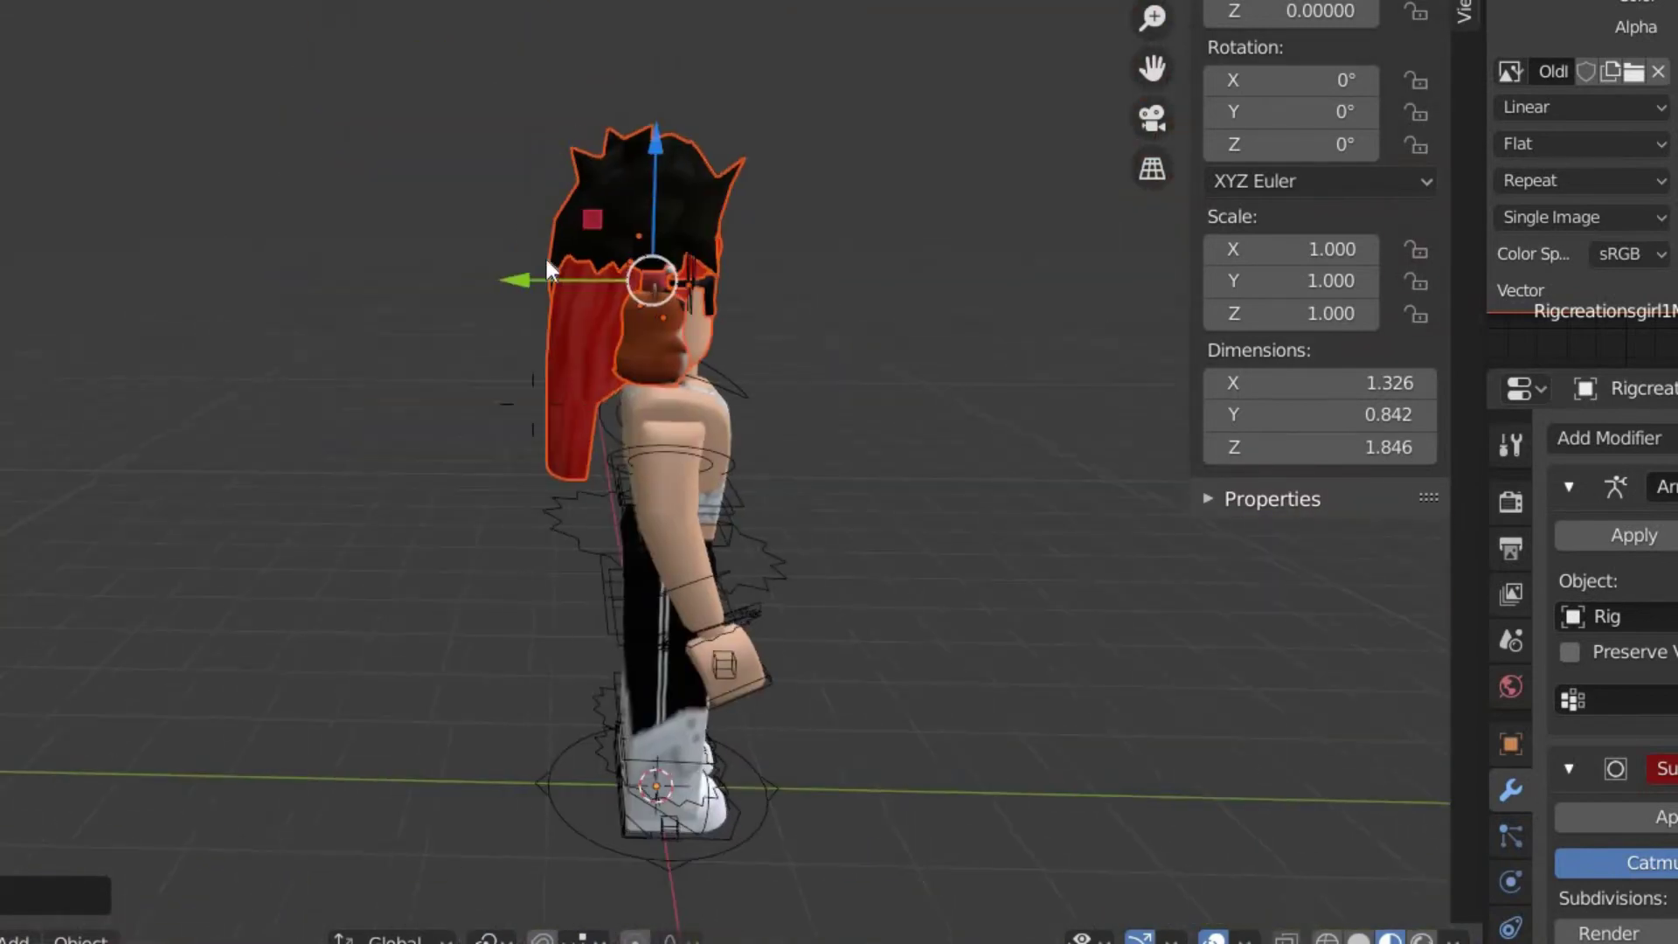
{"action": "left_click_drag", "start_coordinate": [555, 288], "coordinate": [597, 324]}
{"action": "middle_click_drag", "start_coordinate": [597, 323], "coordinate": [105, 328]}
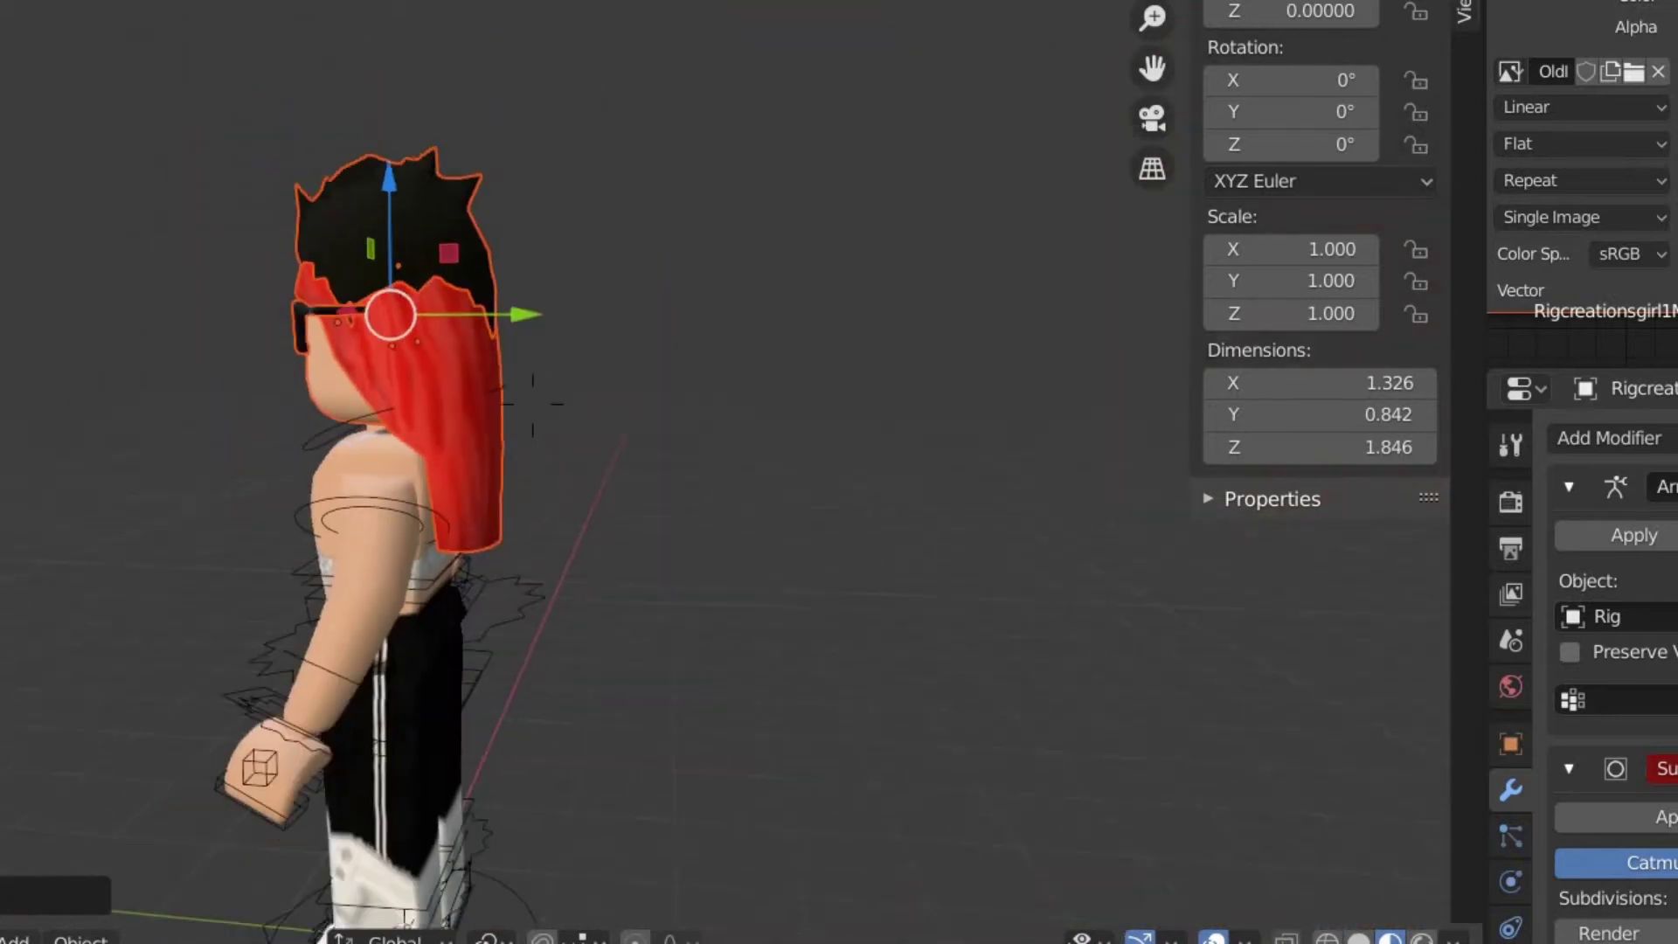
{"action": "mouse_move", "coordinate": [532, 404]}
{"action": "middle_mouse_down"}
{"action": "mouse_move", "coordinate": [664, 437]}
{"action": "mouse_move", "coordinate": [734, 371]}
{"action": "mouse_move", "coordinate": [725, 393]}
{"action": "mouse_move", "coordinate": [558, 385]}
{"action": "middle_mouse_up"}
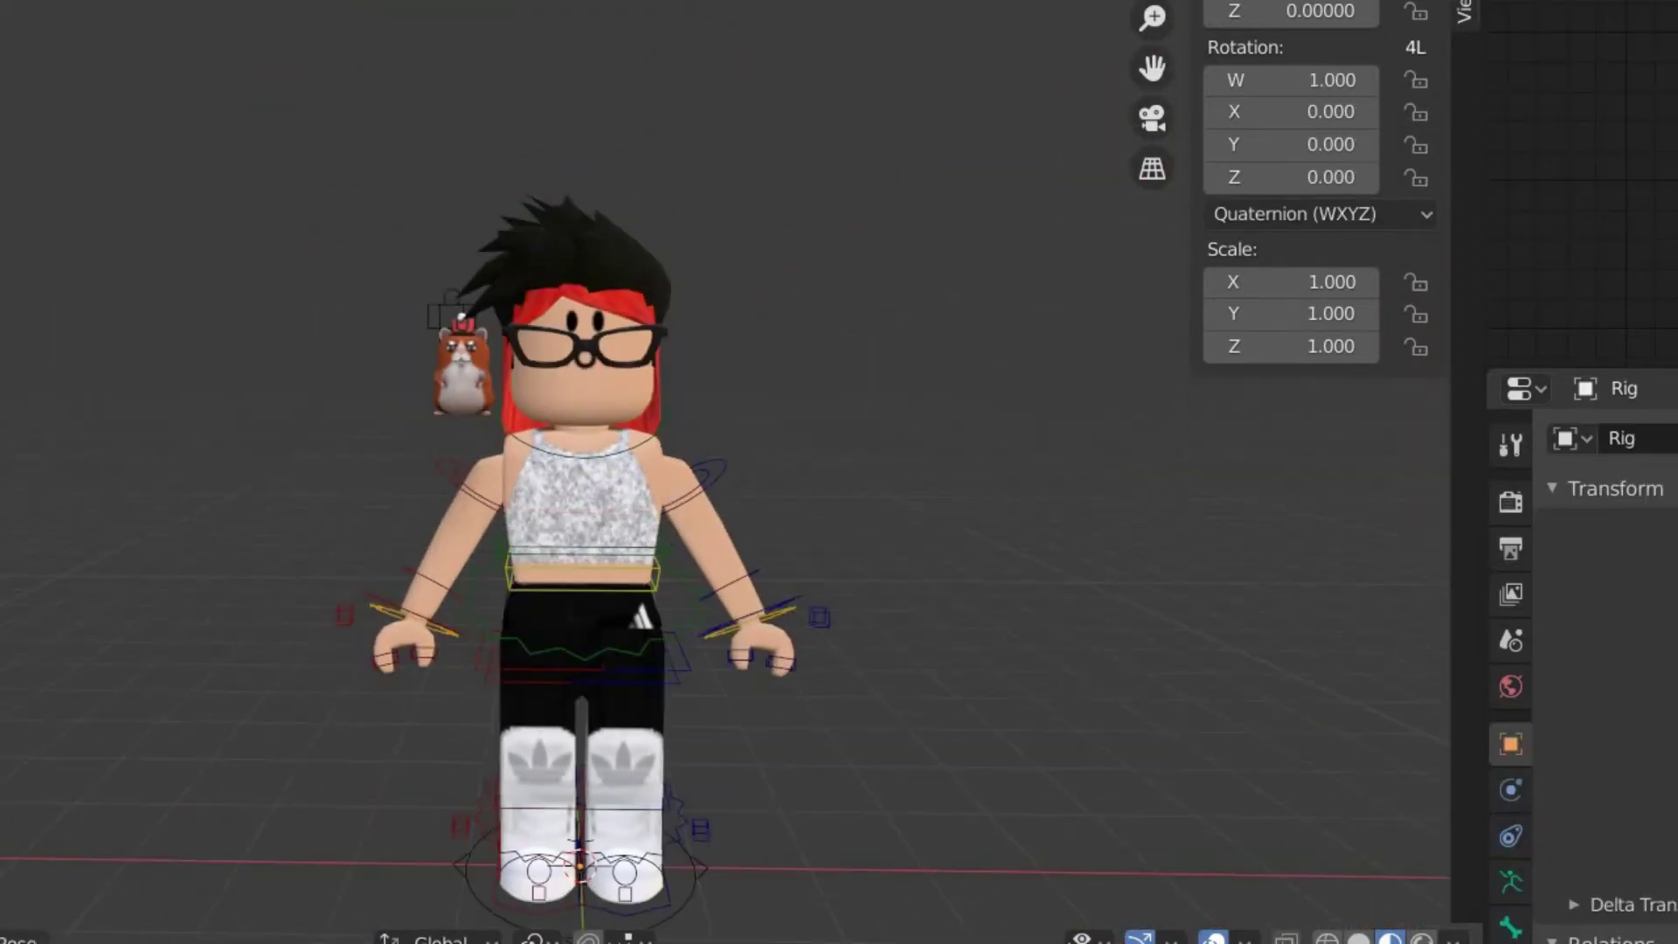
Show the World properties and preview the scene with Rendered viewport shading
{"action": "left_click", "coordinate": [1510, 686]}
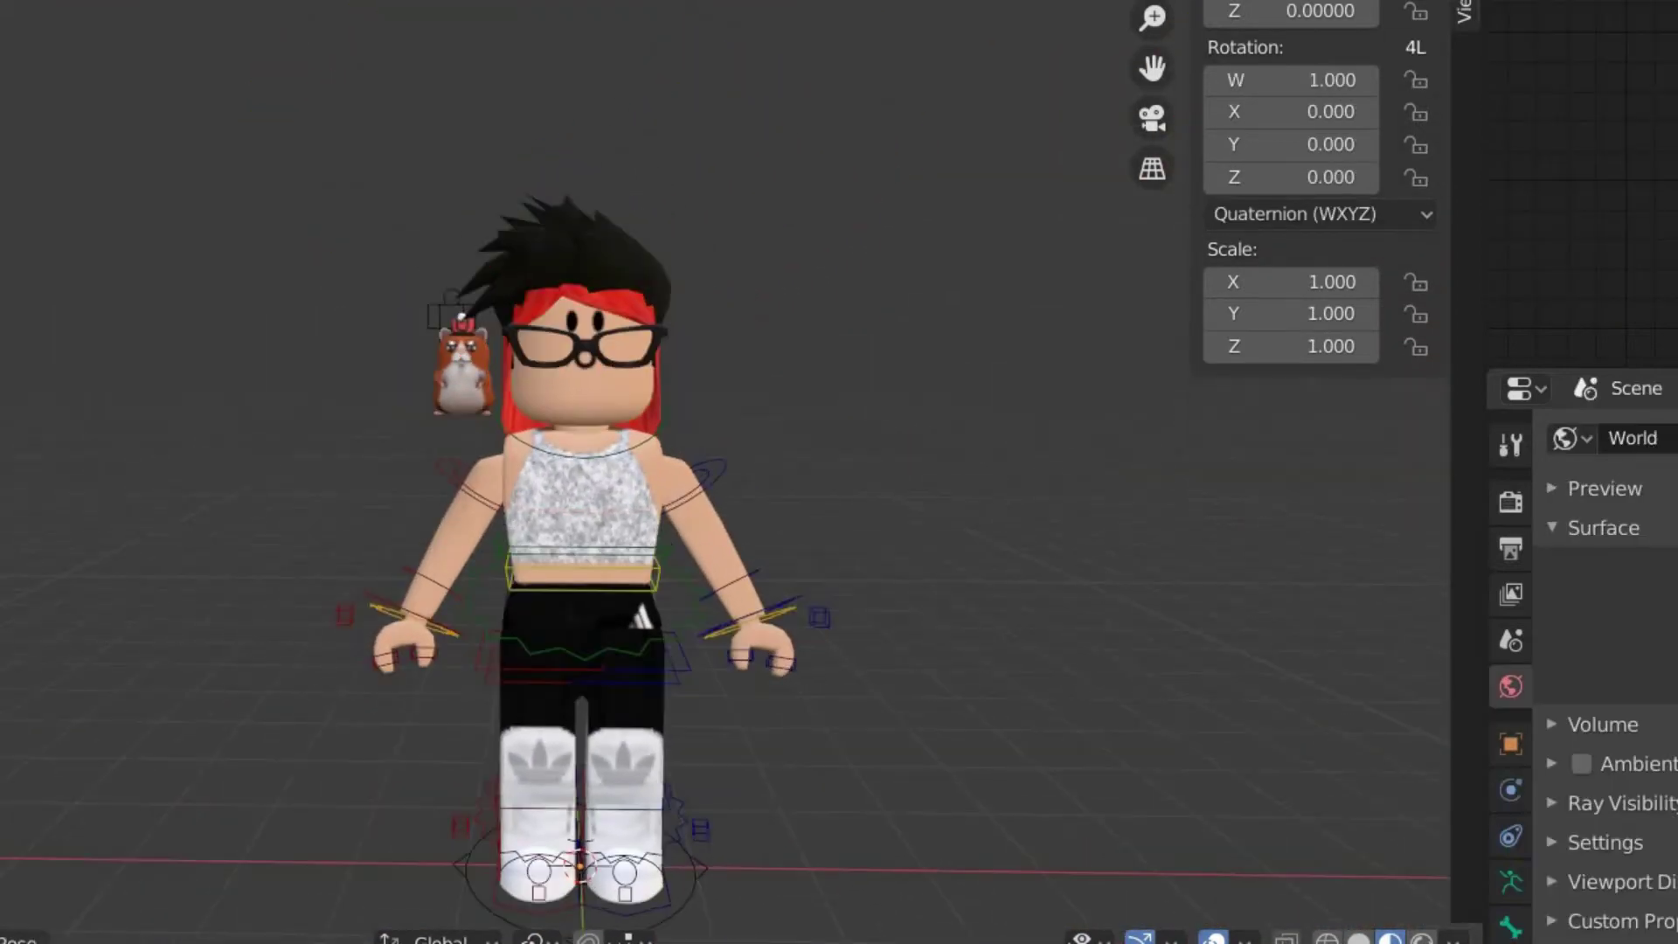
{"action": "left_click", "coordinate": [1421, 941]}
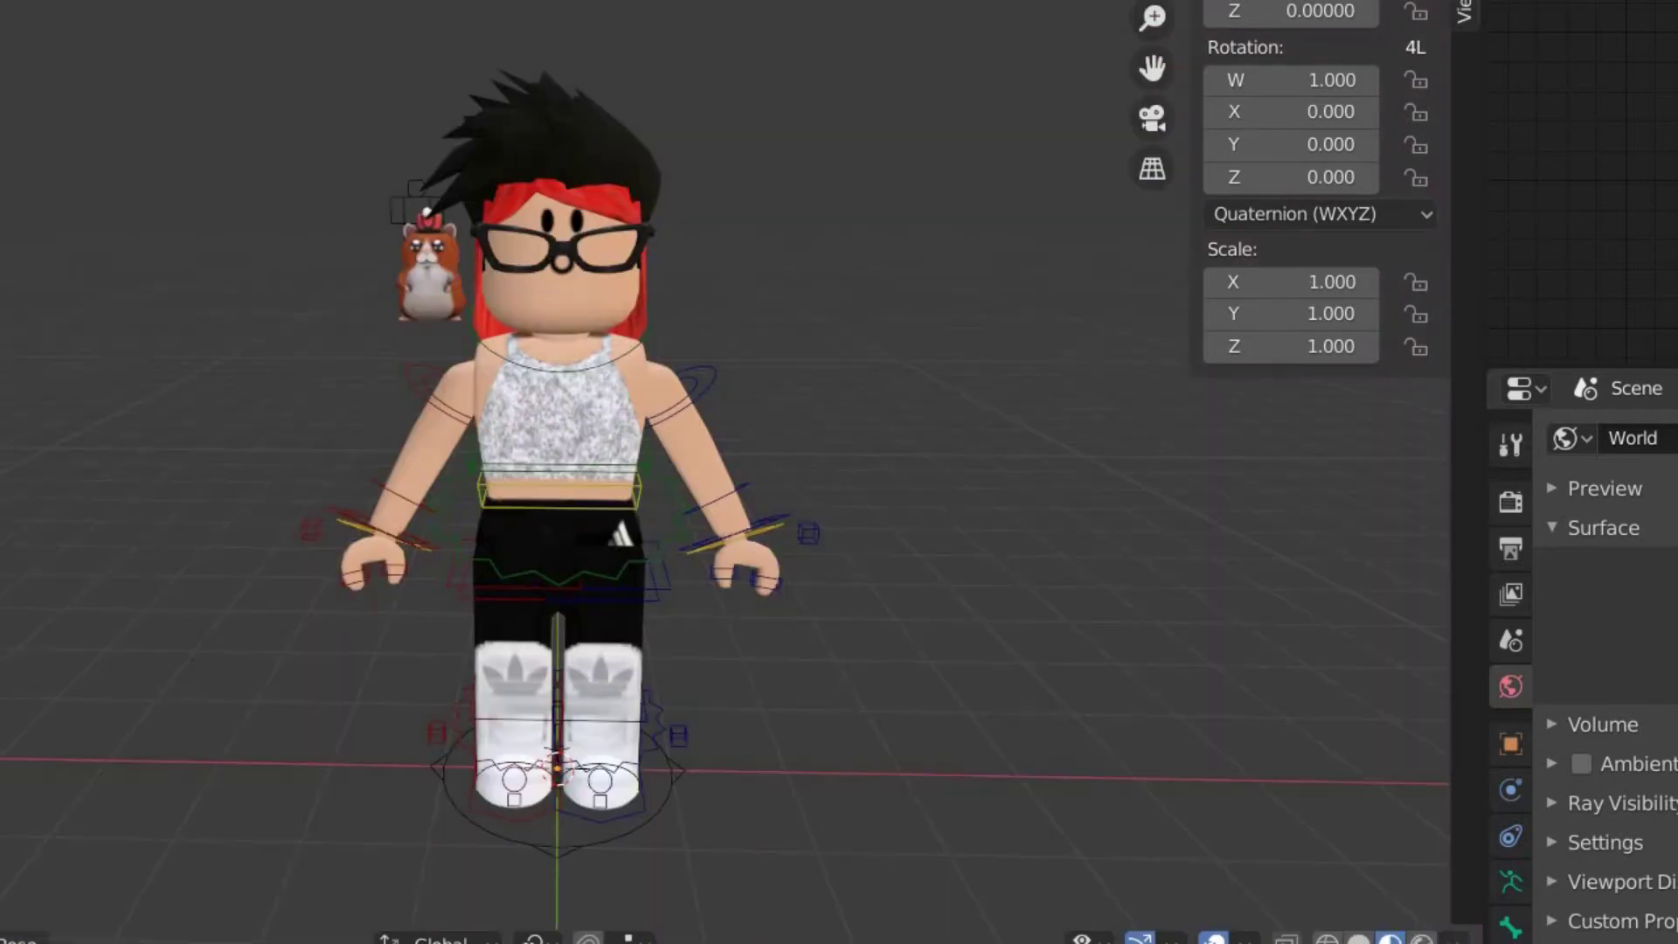
Import the letter model a.obj into the scene with the rig
{"action": "left_click", "coordinate": [127, 529]}
{"action": "scroll", "coordinate": [785, 400], "scroll_direction": "down", "scroll_amount": 3}
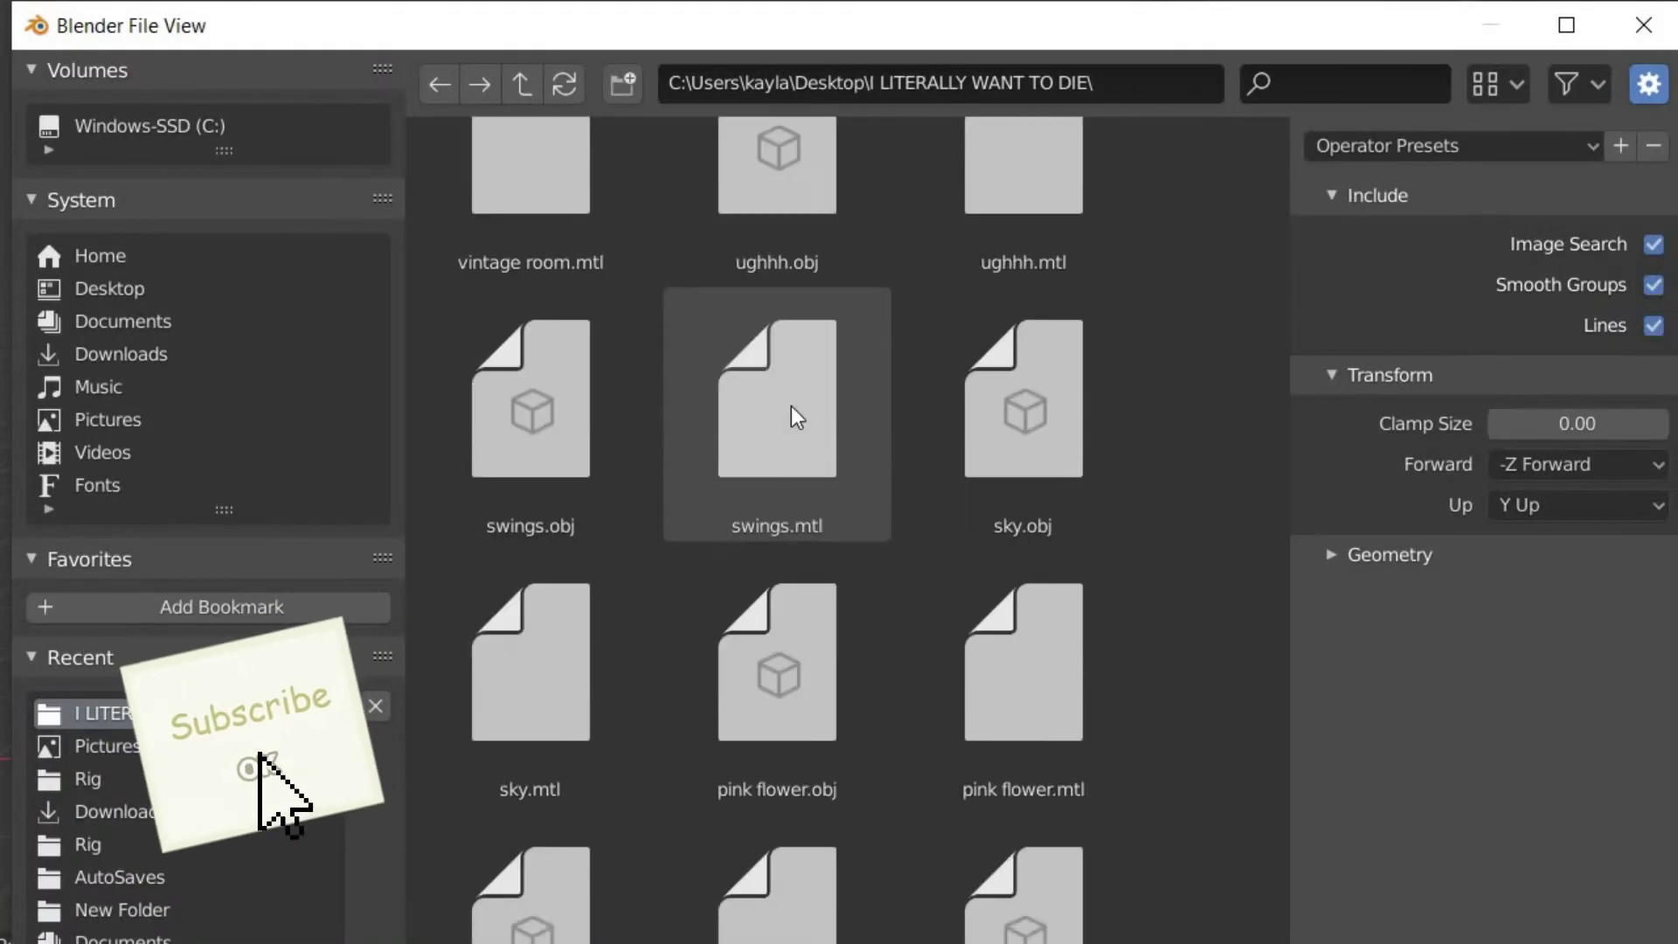
{"action": "scroll", "coordinate": [792, 407], "scroll_direction": "down", "scroll_amount": 10}
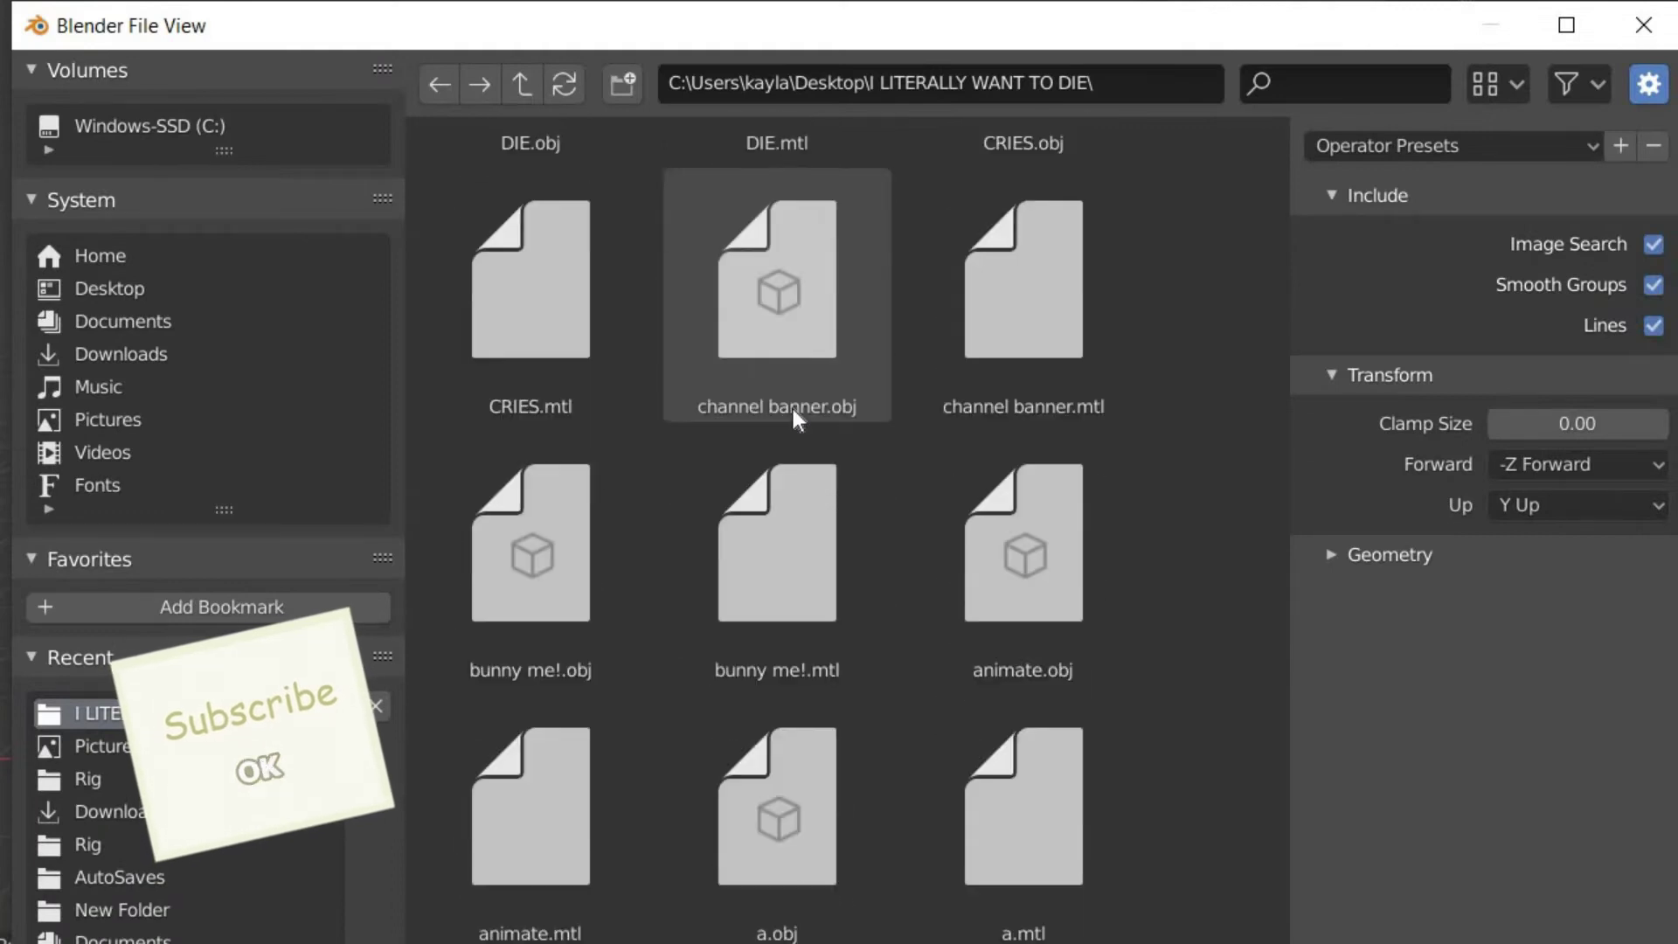
{"action": "scroll", "coordinate": [852, 761], "scroll_direction": "up", "scroll_amount": 2}
{"action": "scroll", "coordinate": [863, 816], "scroll_direction": "down", "scroll_amount": 2}
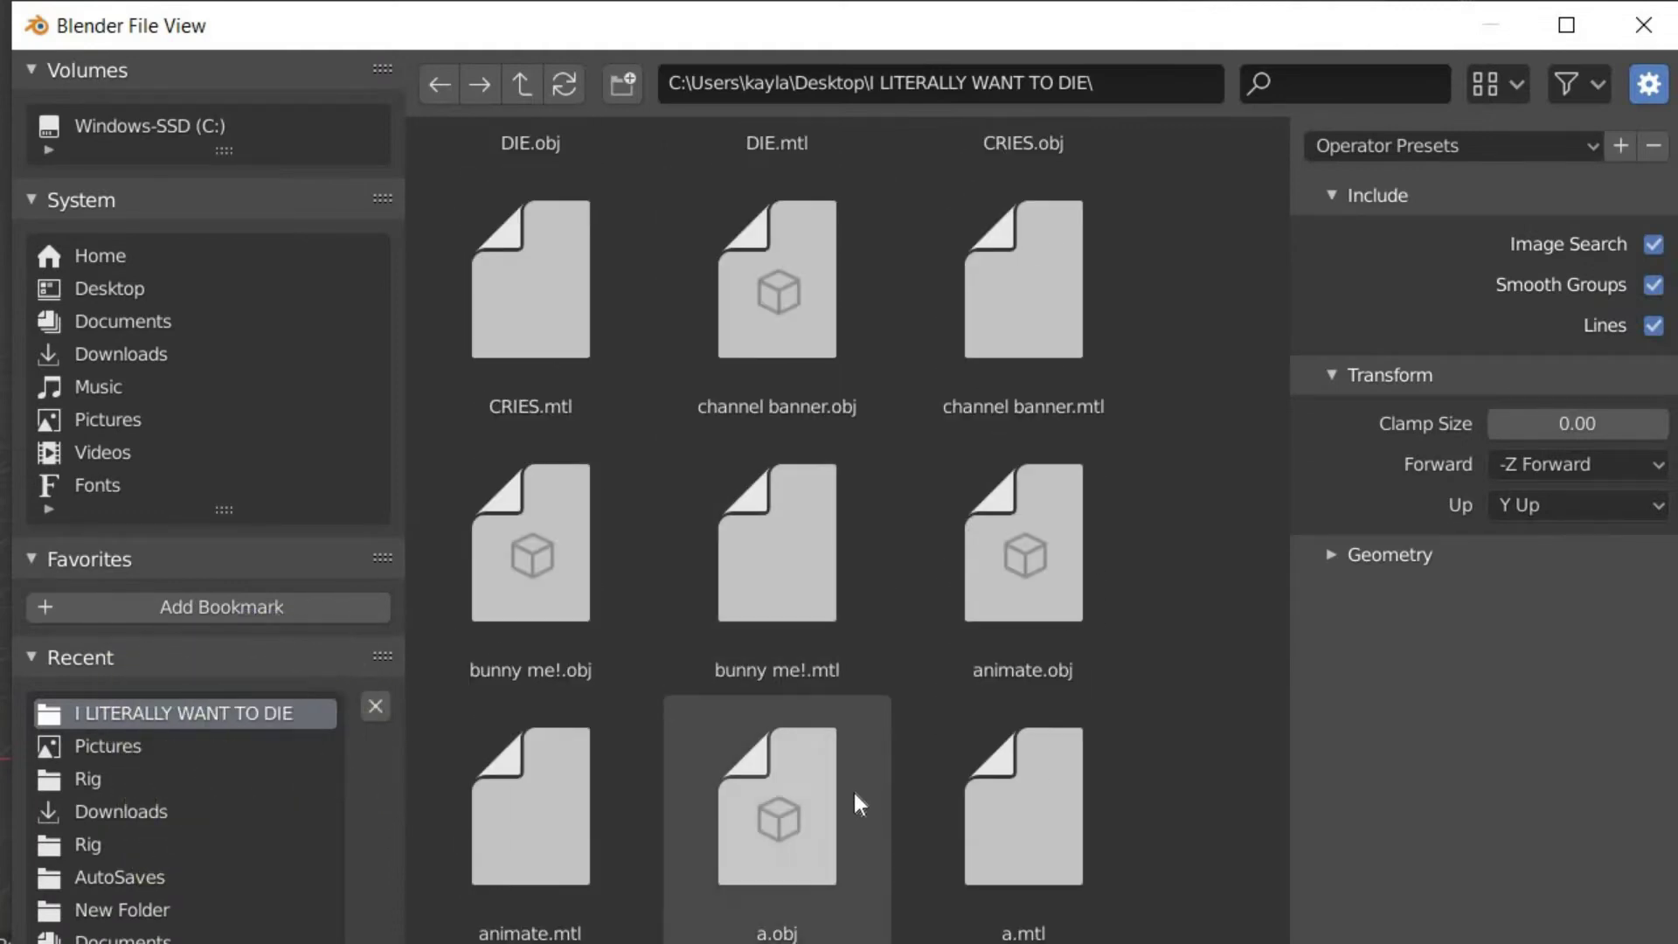
{"action": "left_click", "coordinate": [852, 788]}
{"action": "left_click", "coordinate": [1363, 554]}
{"action": "left_click", "coordinate": [1363, 554]}
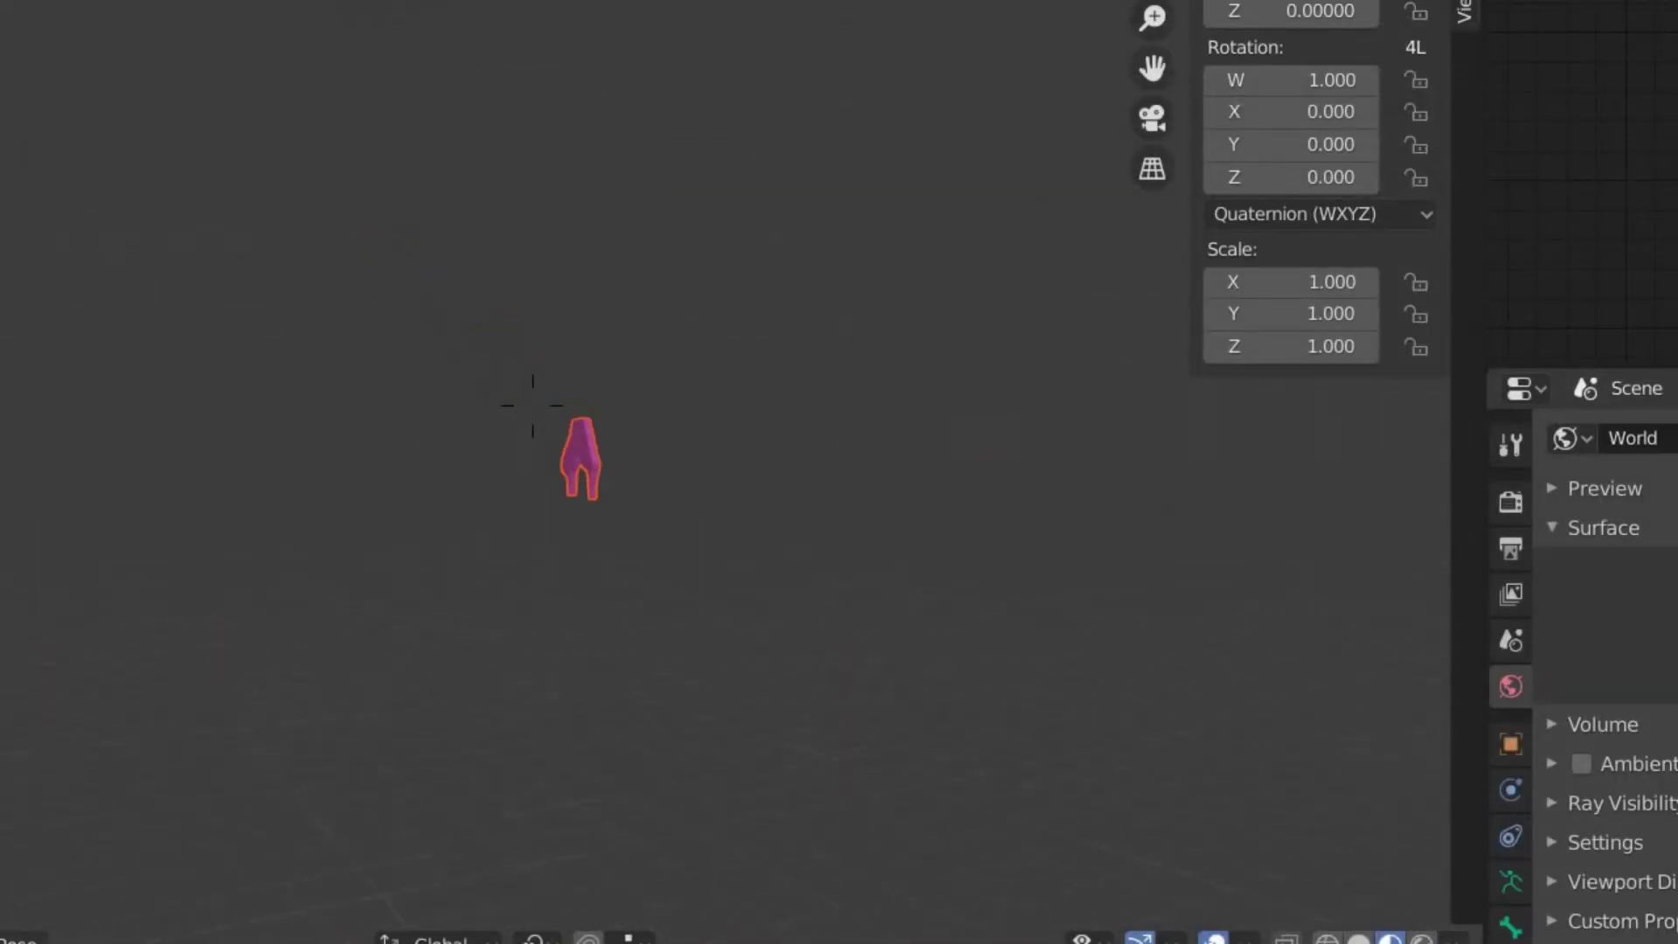
Run Set Origin on the imported letter A
{"action": "key", "text": "w"}
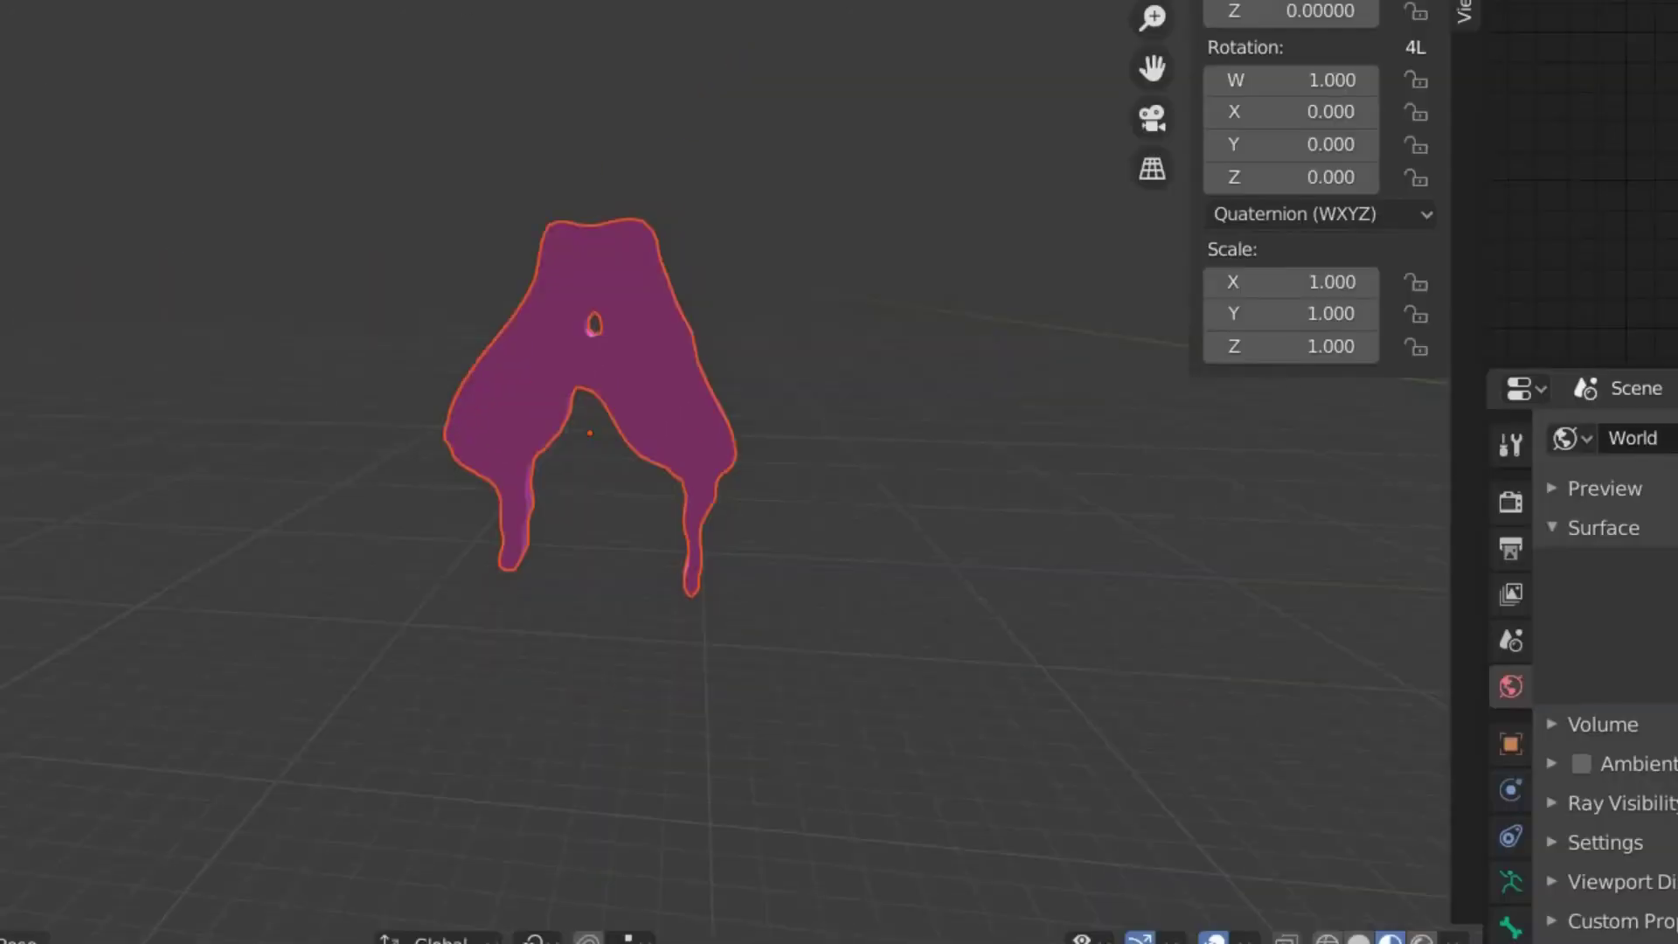
{"action": "key", "text": "F3"}
{"action": "type", "text": "set origin"}
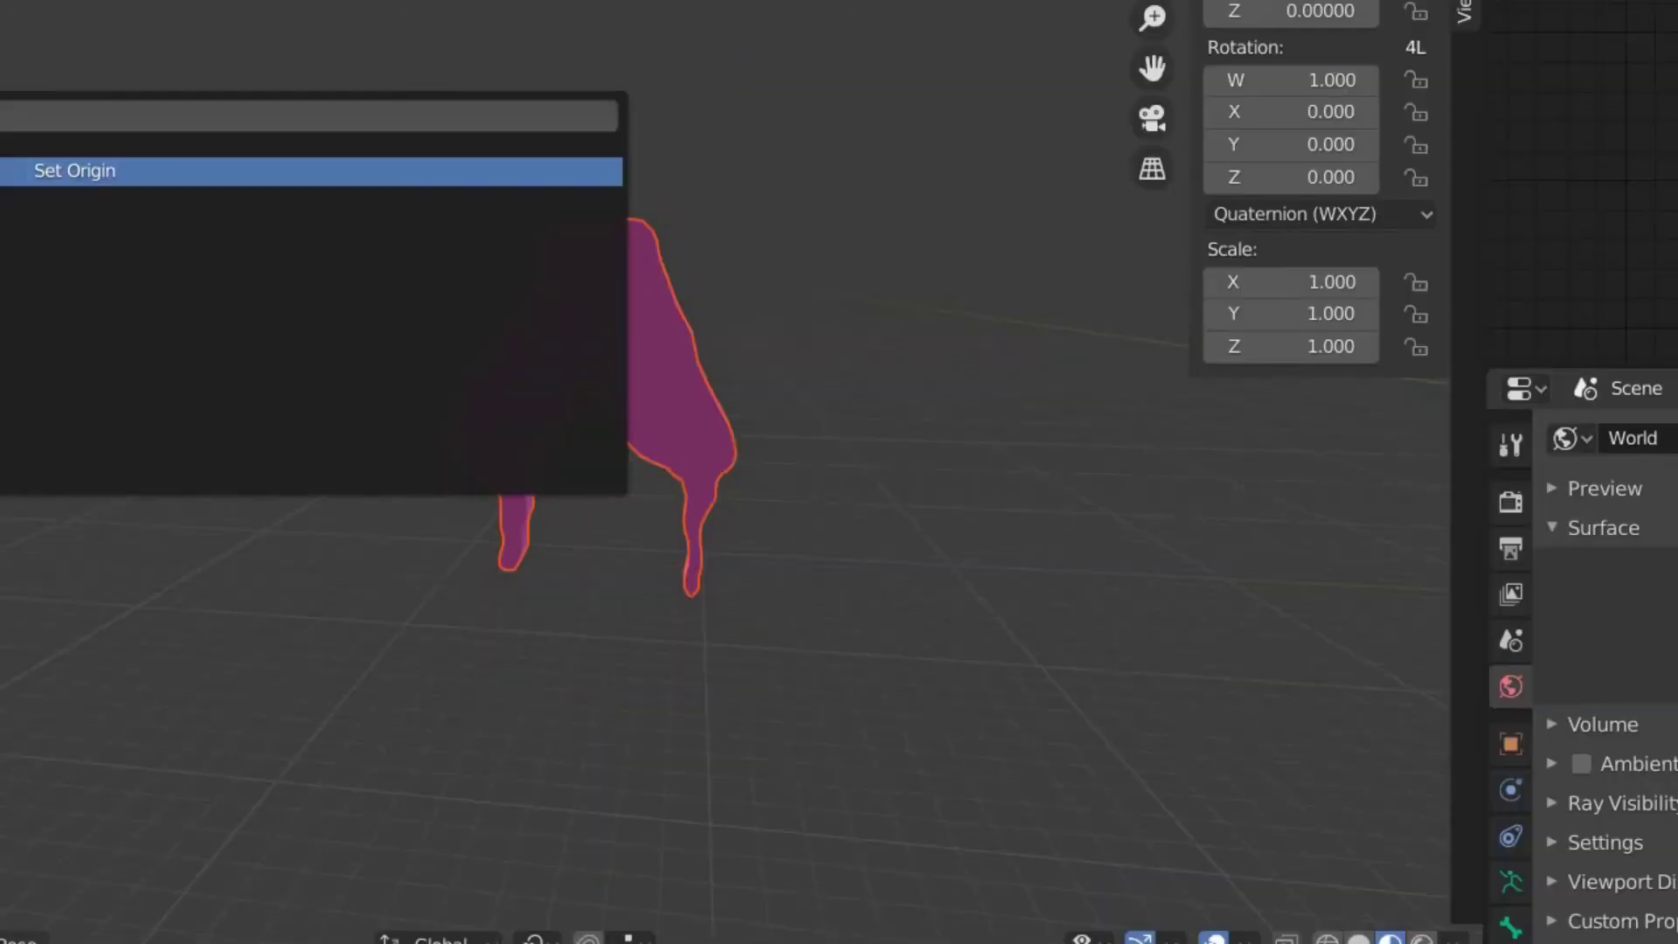
{"action": "key", "text": "Return"}
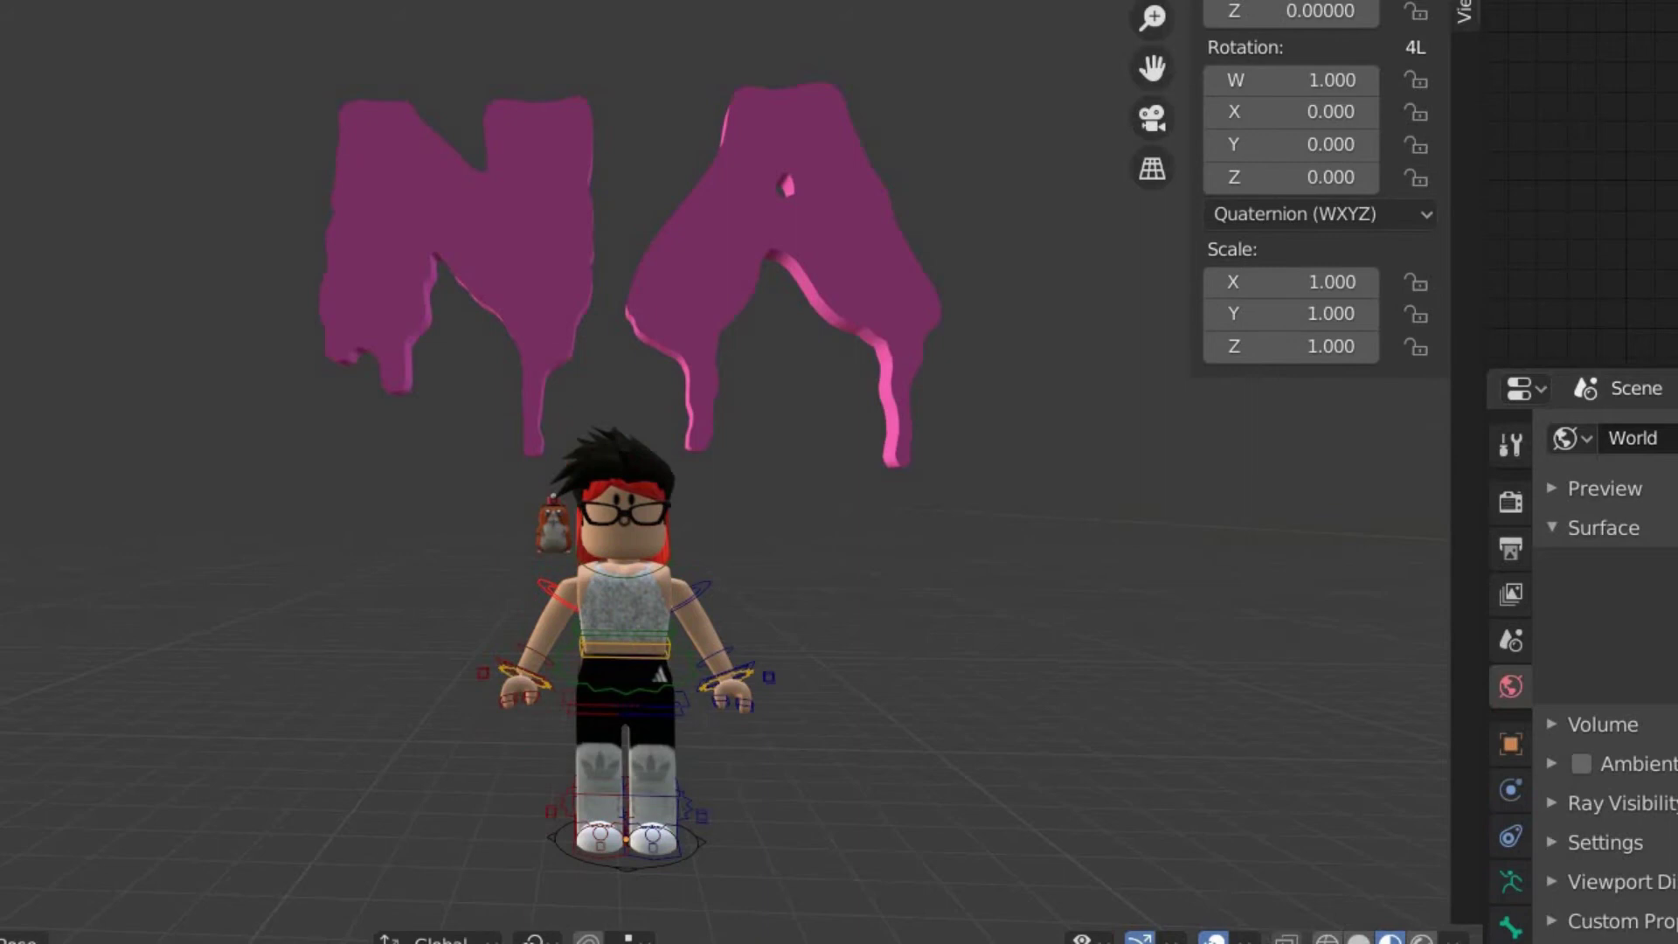
Pose the rig by rotating its left upper arm beside the body
{"action": "left_click", "coordinate": [1422, 939]}
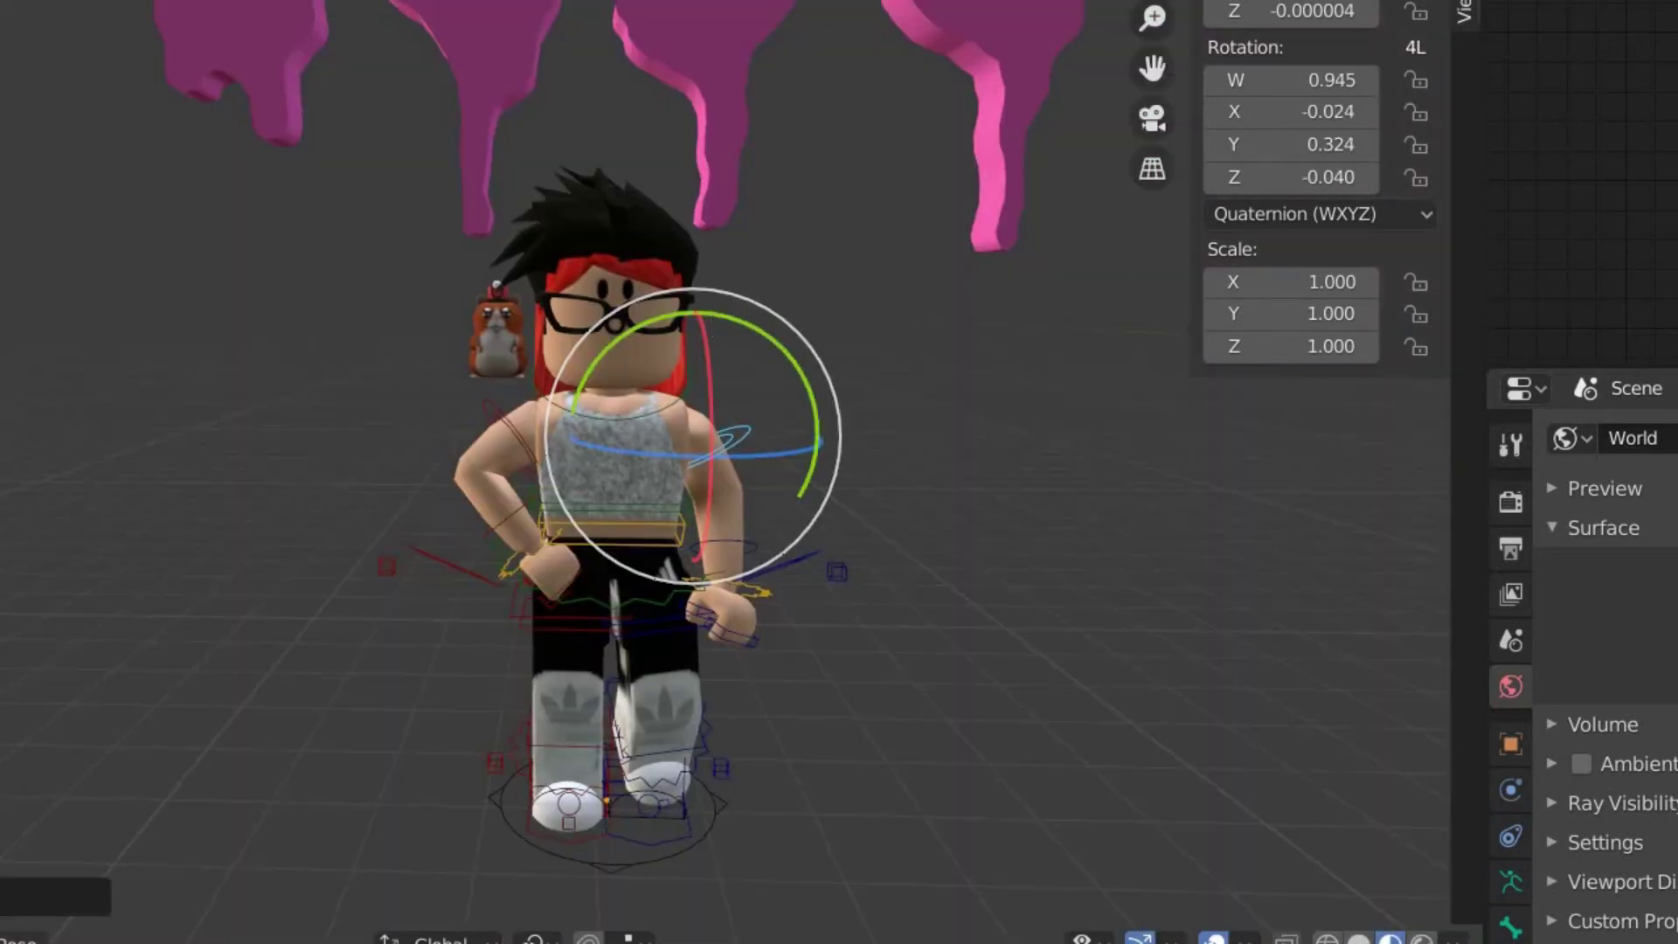
{"action": "left_click_drag", "start_coordinate": [713, 316], "coordinate": [730, 320]}
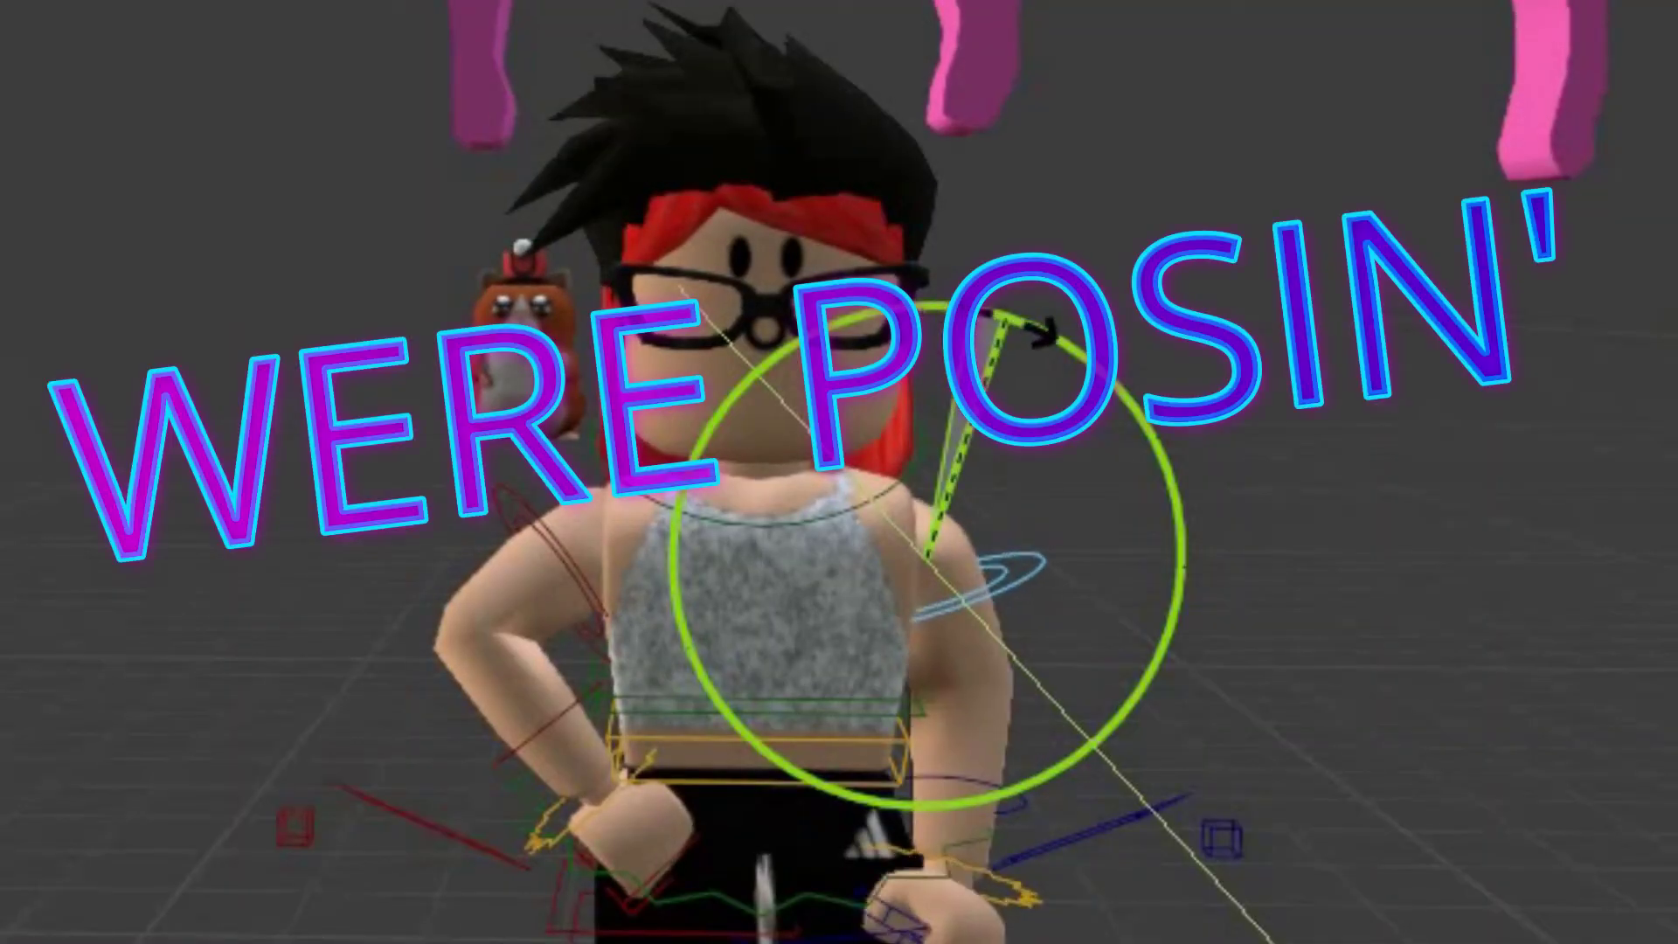
{"action": "left_click_drag", "start_coordinate": [721, 395], "coordinate": [731, 400]}
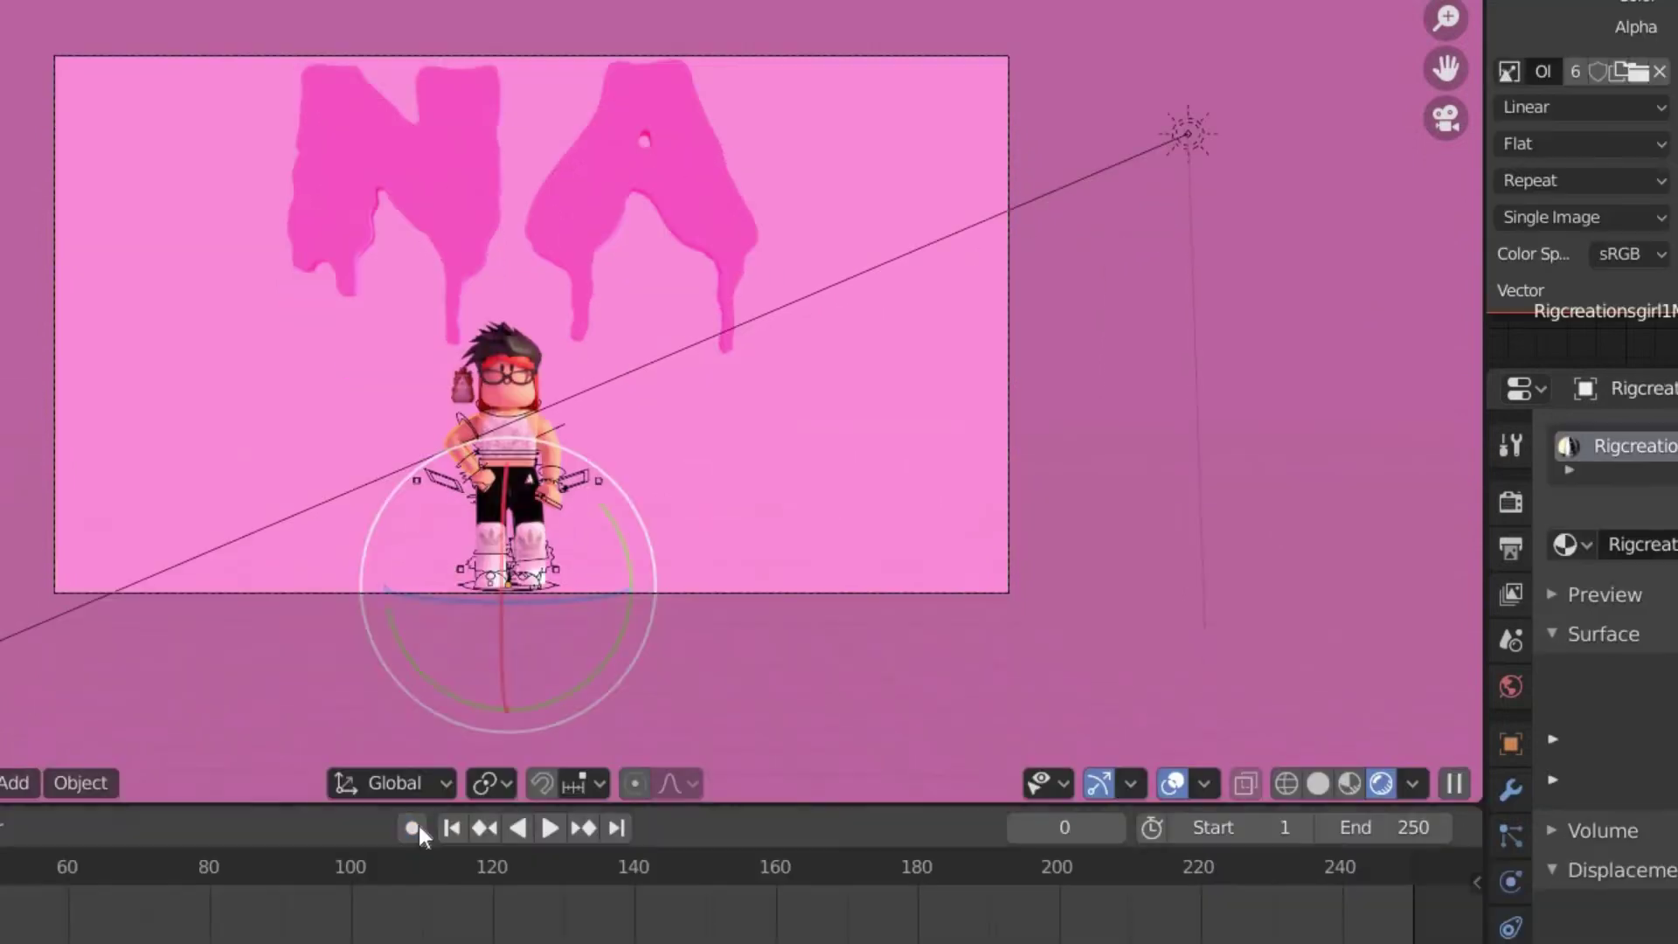
Insert a keyframe for the rig's starting pose at frame 0 and raise its left arm at frame 8
{"action": "key", "text": "i"}
{"action": "left_click", "coordinate": [321, 478]}
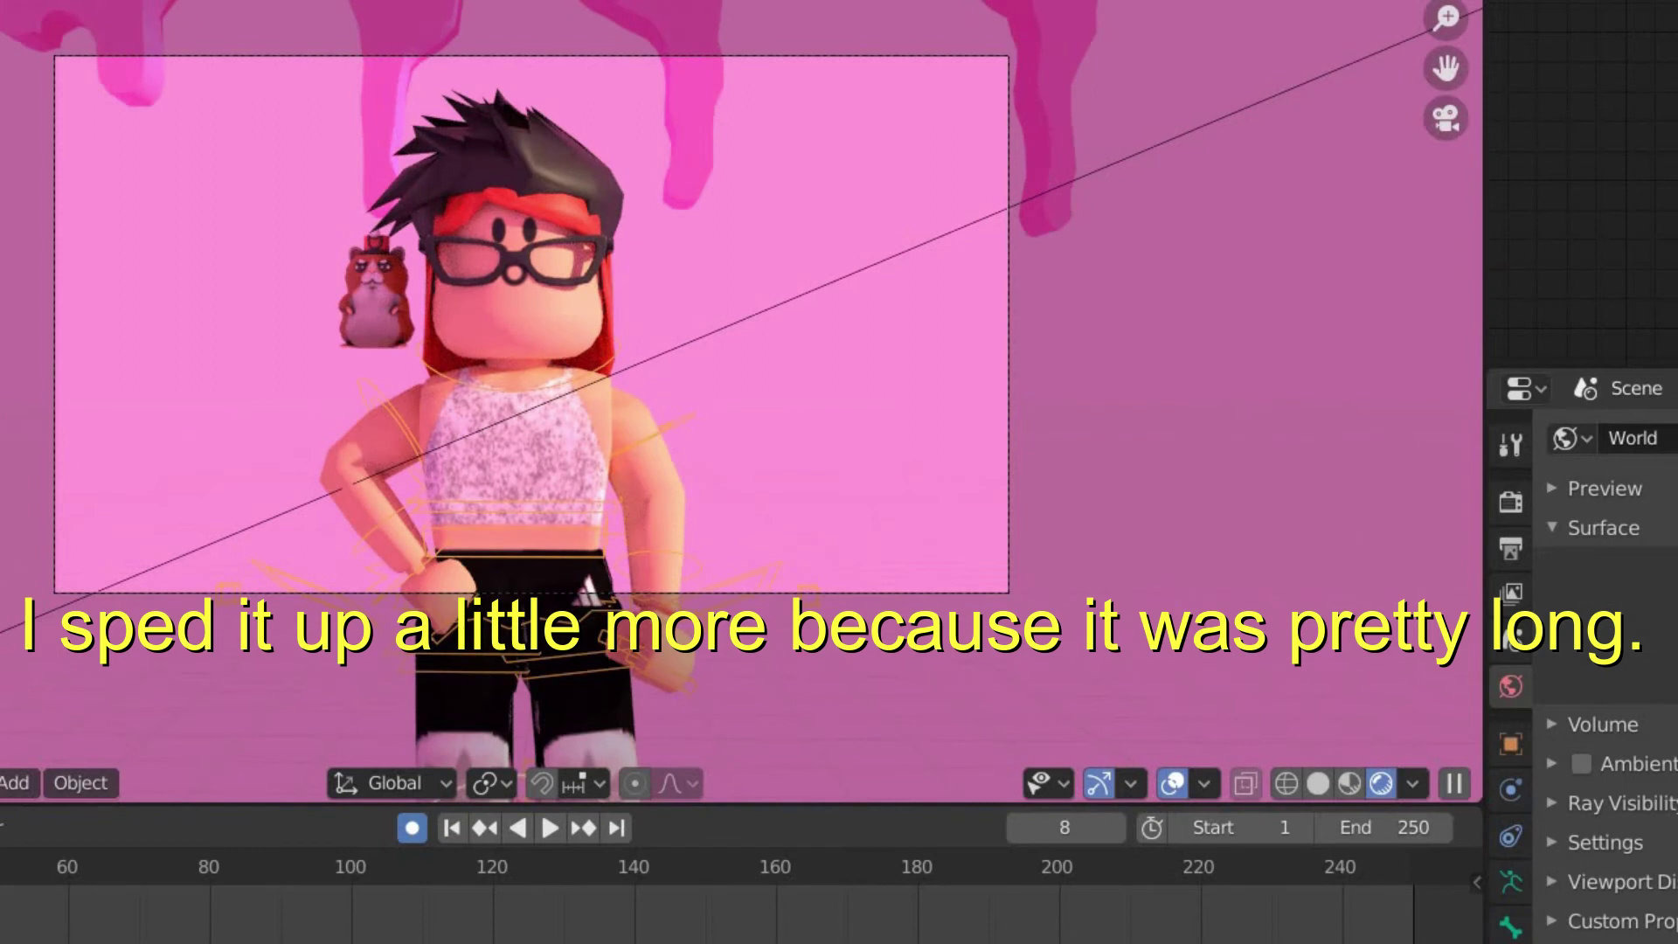
{"action": "key", "text": "ctrl+Tab"}
{"action": "left_click_drag", "start_coordinate": [716, 325], "coordinate": [742, 363]}
Return to Object Mode and turn the head together with the hair and glasses at frame 8
{"action": "key", "text": "ctrl+Tab"}
{"action": "left_click", "coordinate": [551, 337]}
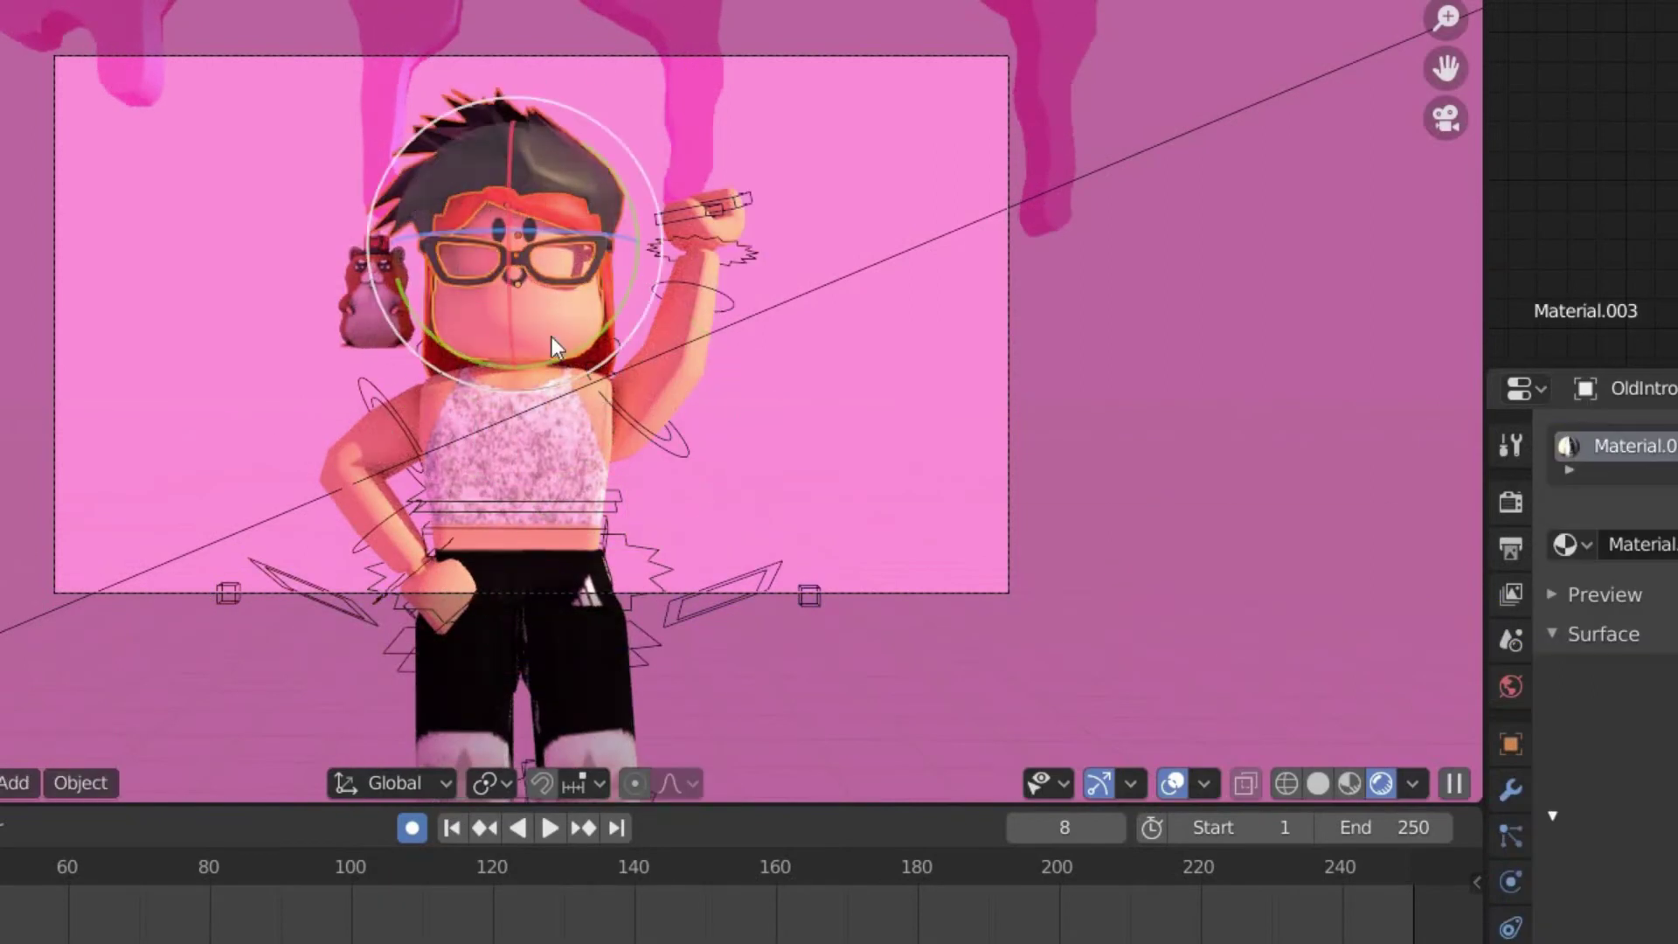
{"action": "left_click_drag", "start_coordinate": [552, 338], "coordinate": [485, 279]}
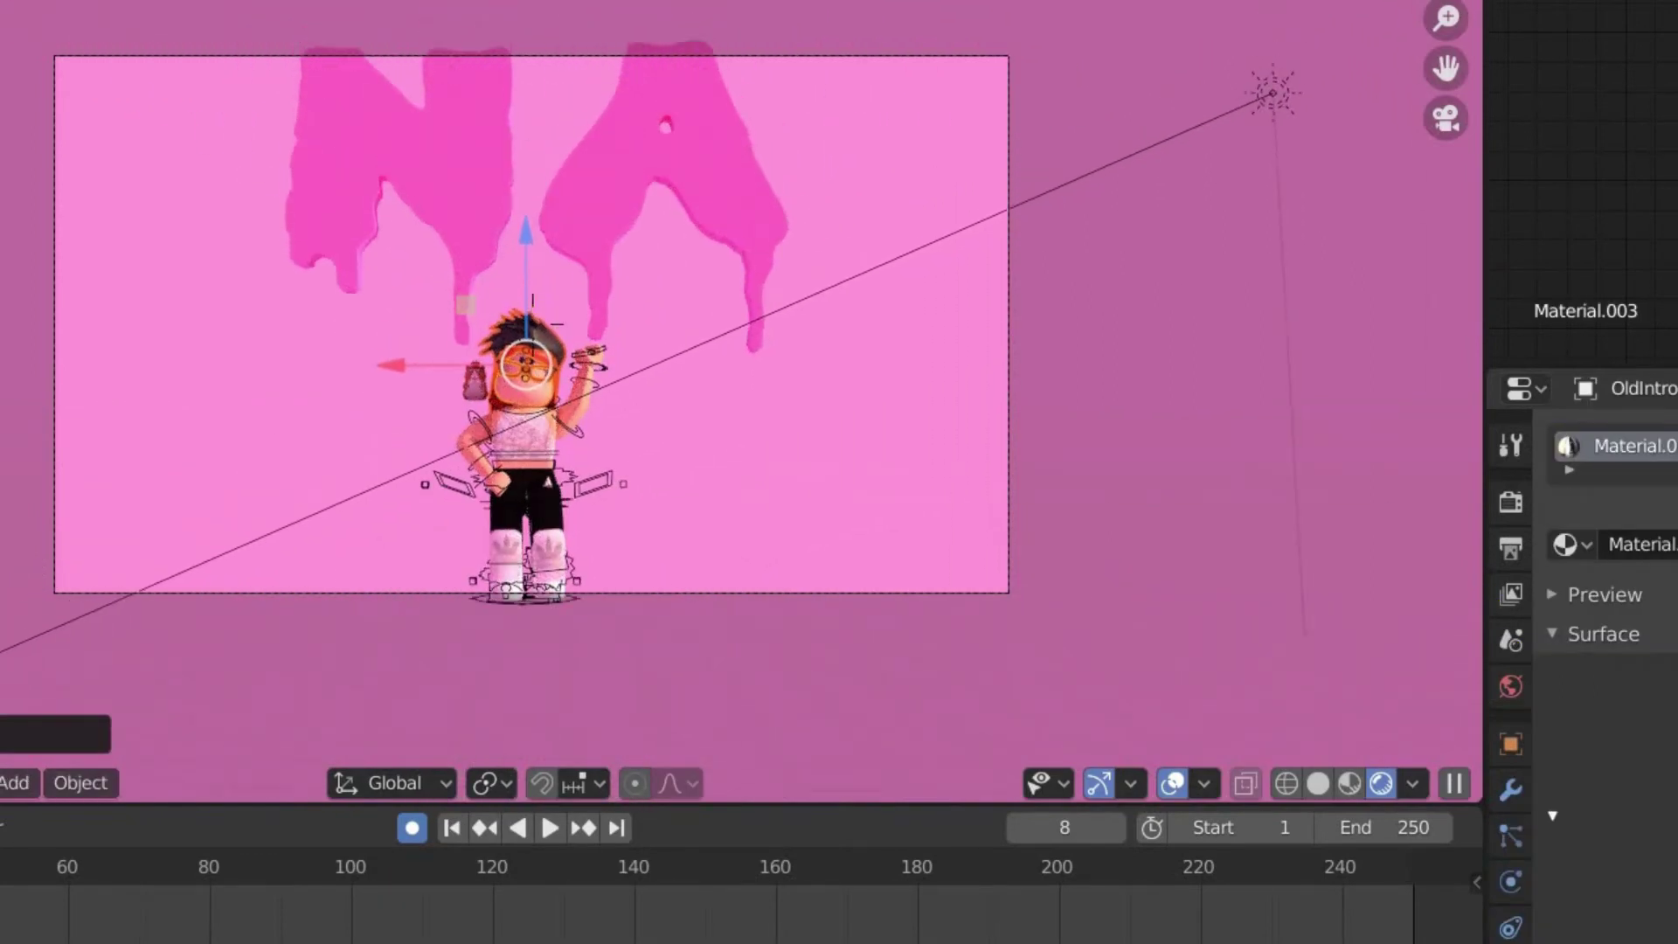
Play the animation from frame 0 to check the arm and head motion
{"action": "key", "text": "space"}
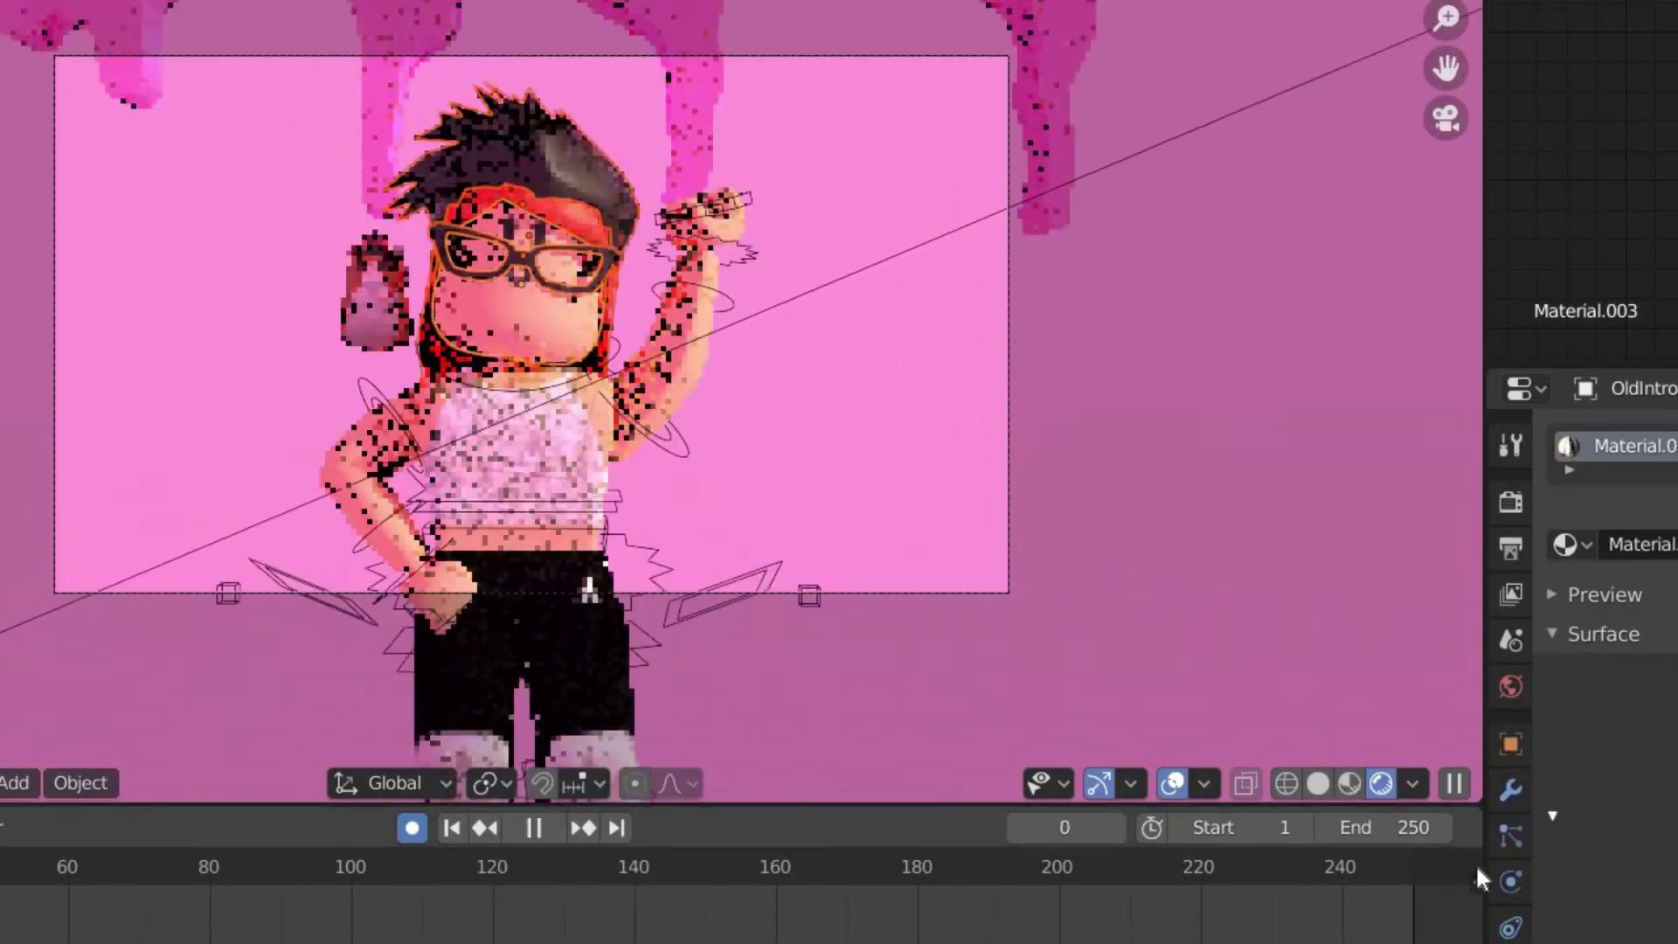
{"action": "key", "text": "Escape"}
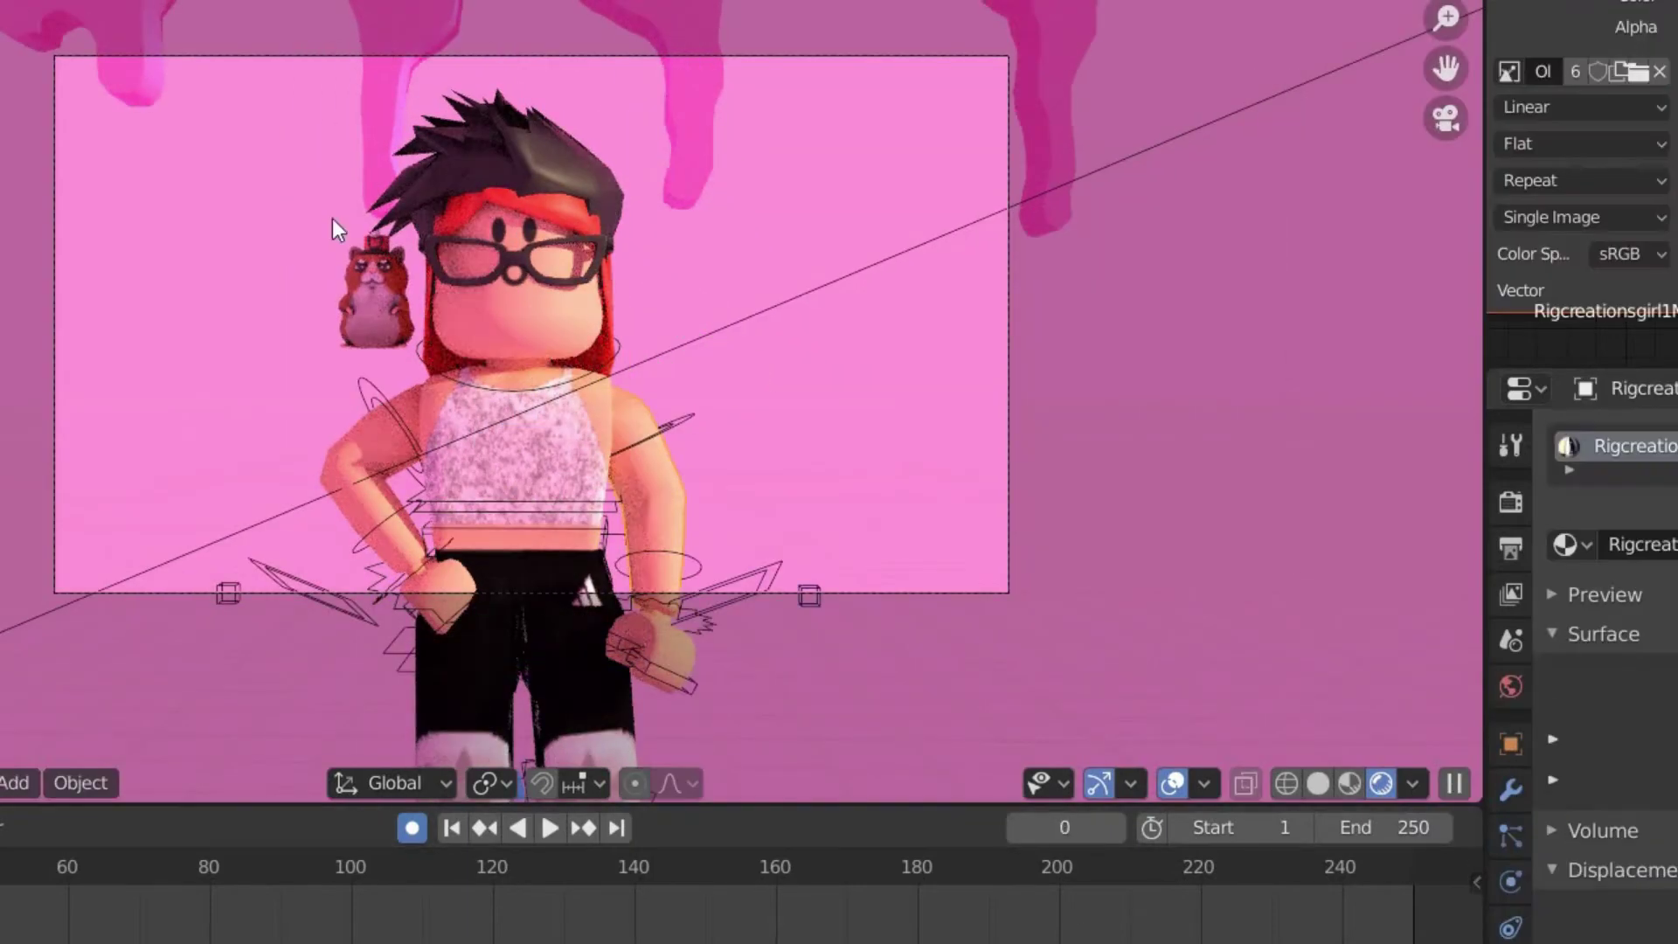
Render the finished intro scene through the camera
{"action": "left_click", "coordinate": [640, 437]}
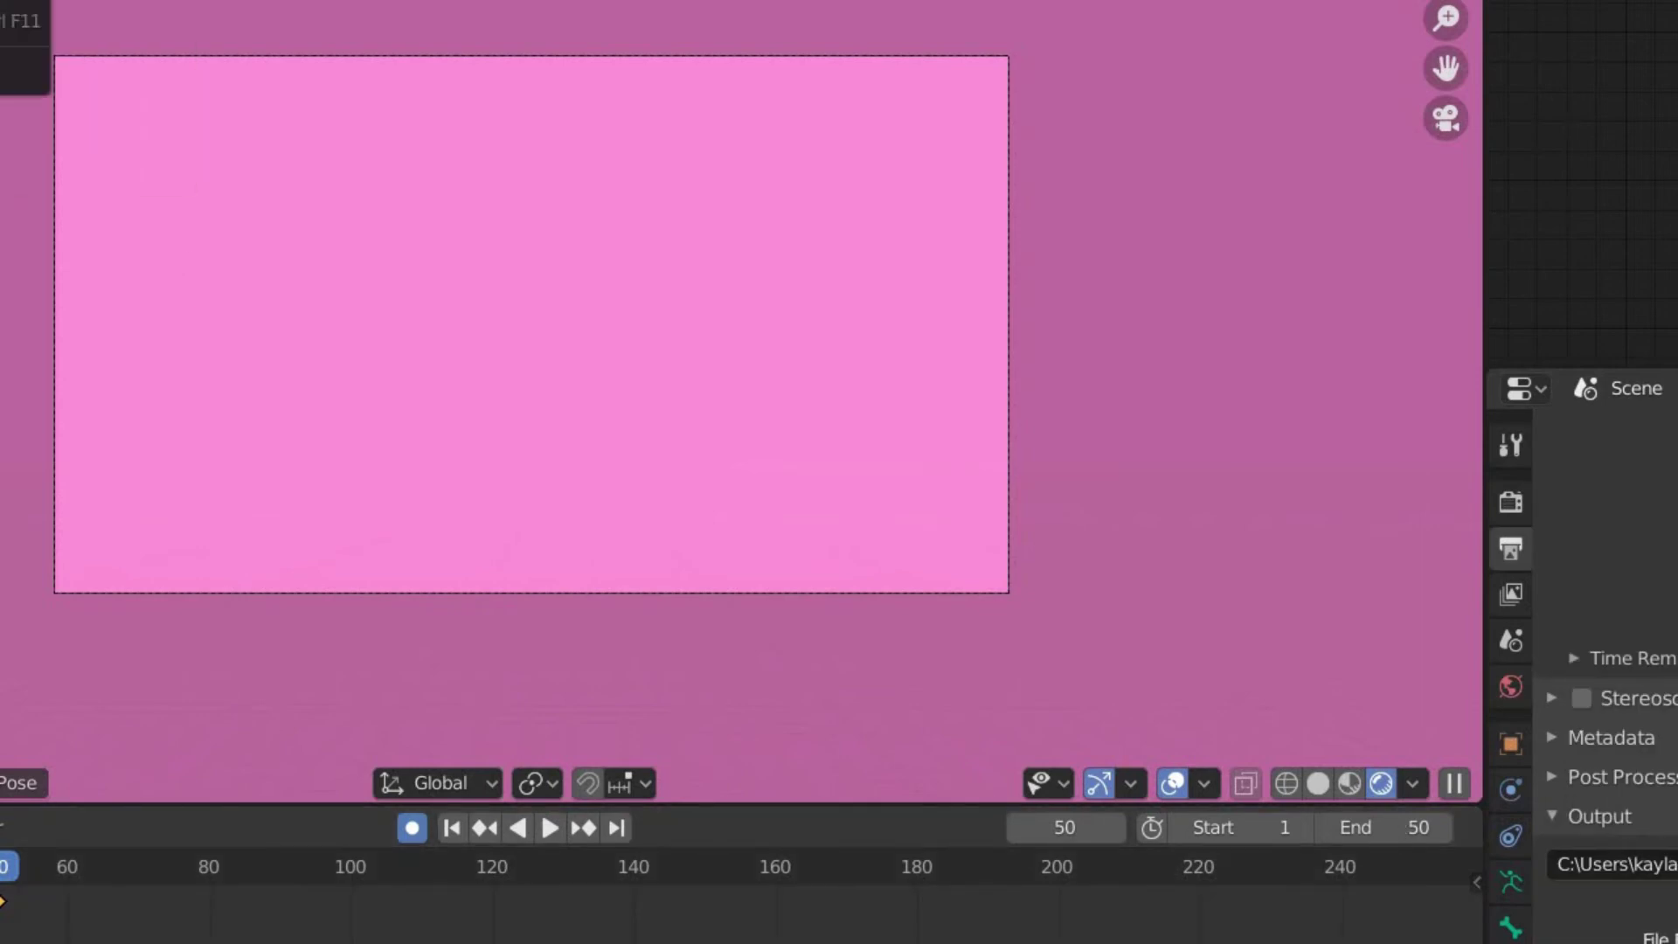
{"action": "key", "text": "F12"}
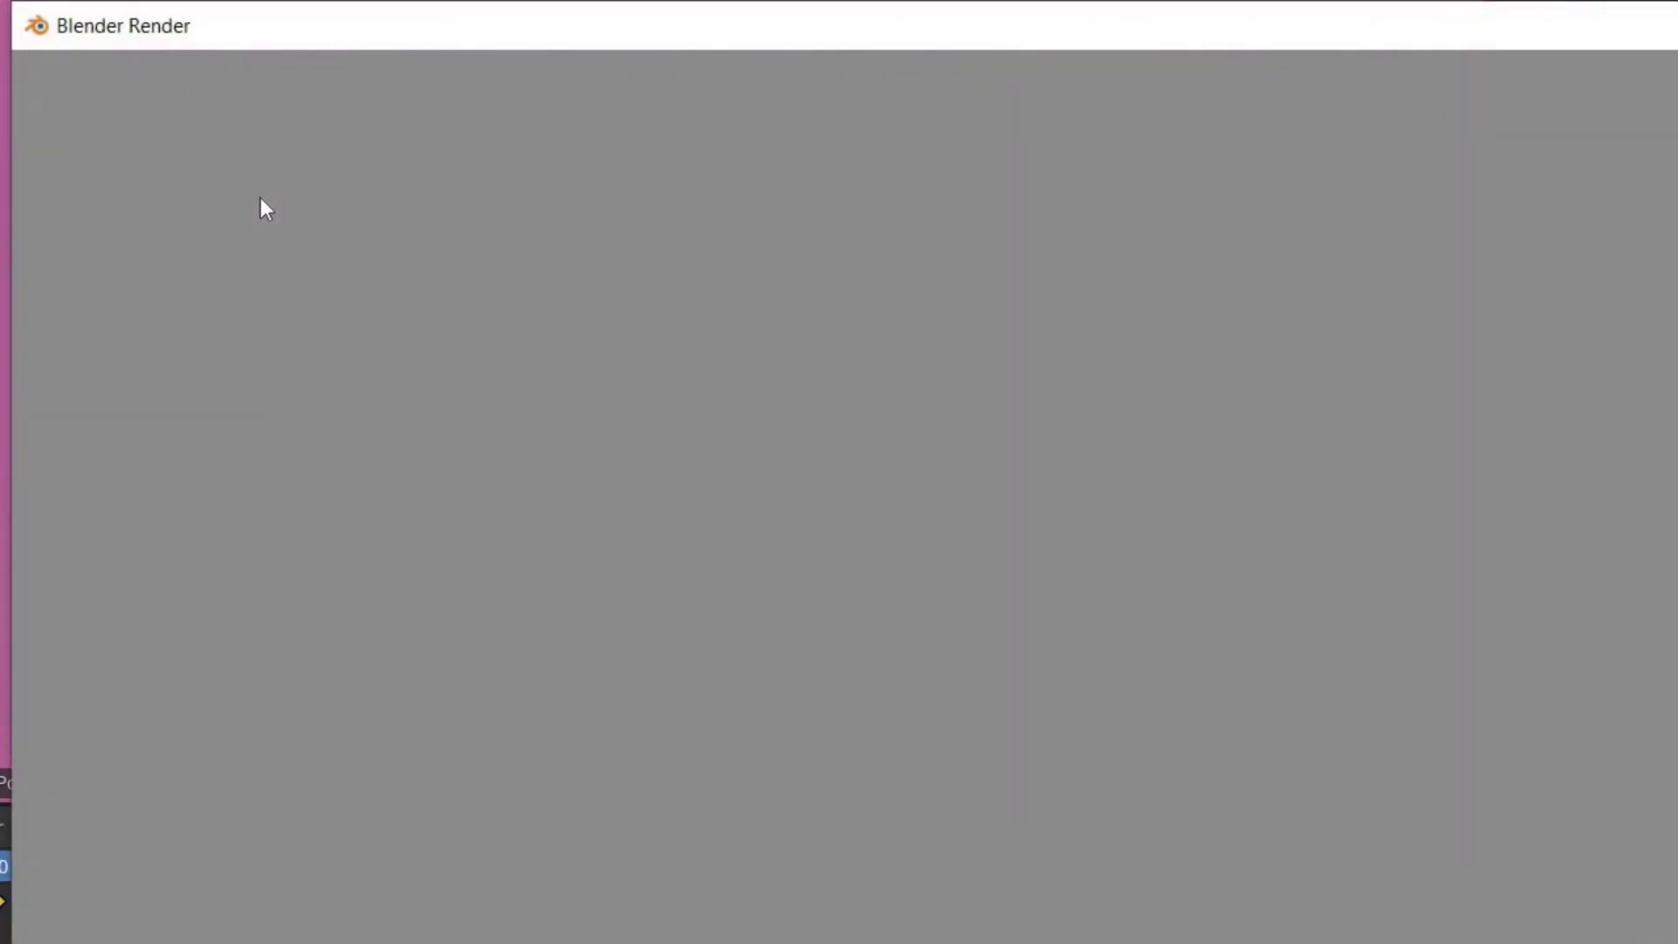